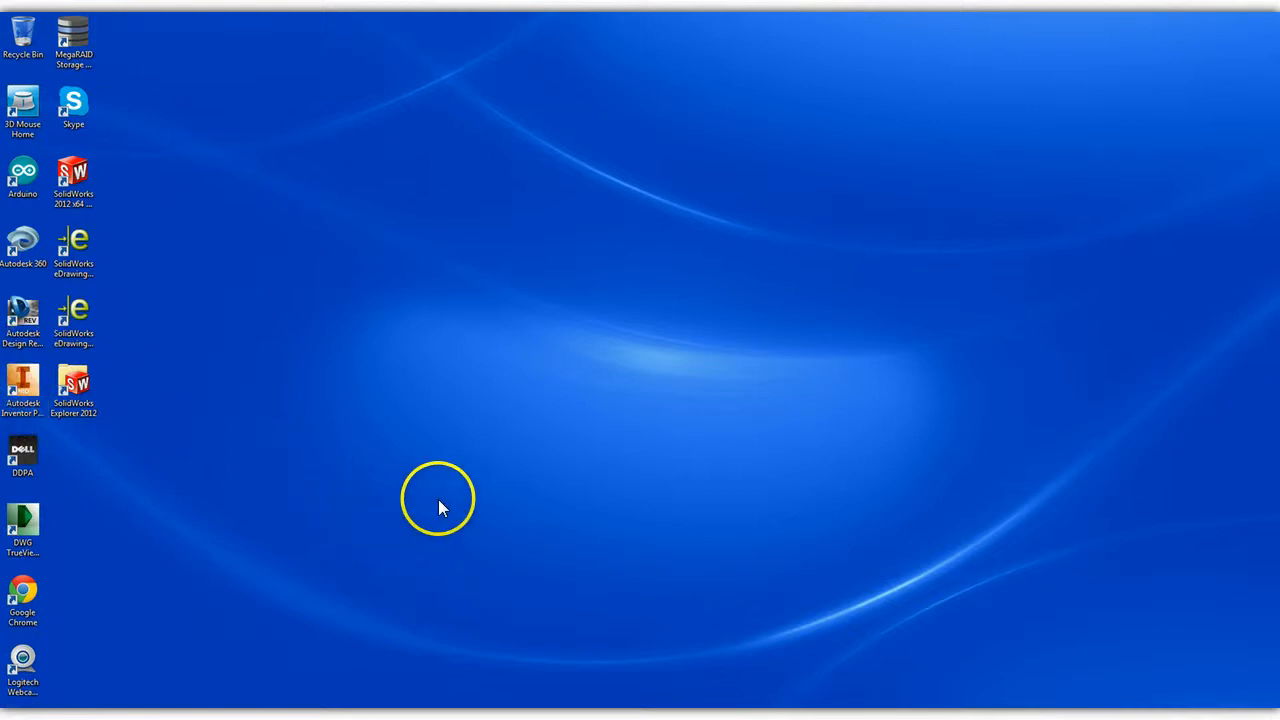
Open Google Chrome in a maximized window and load Autodesk's free student software site at students.autodesk.com.
{"action": "double_click", "coordinate": [14, 608]}
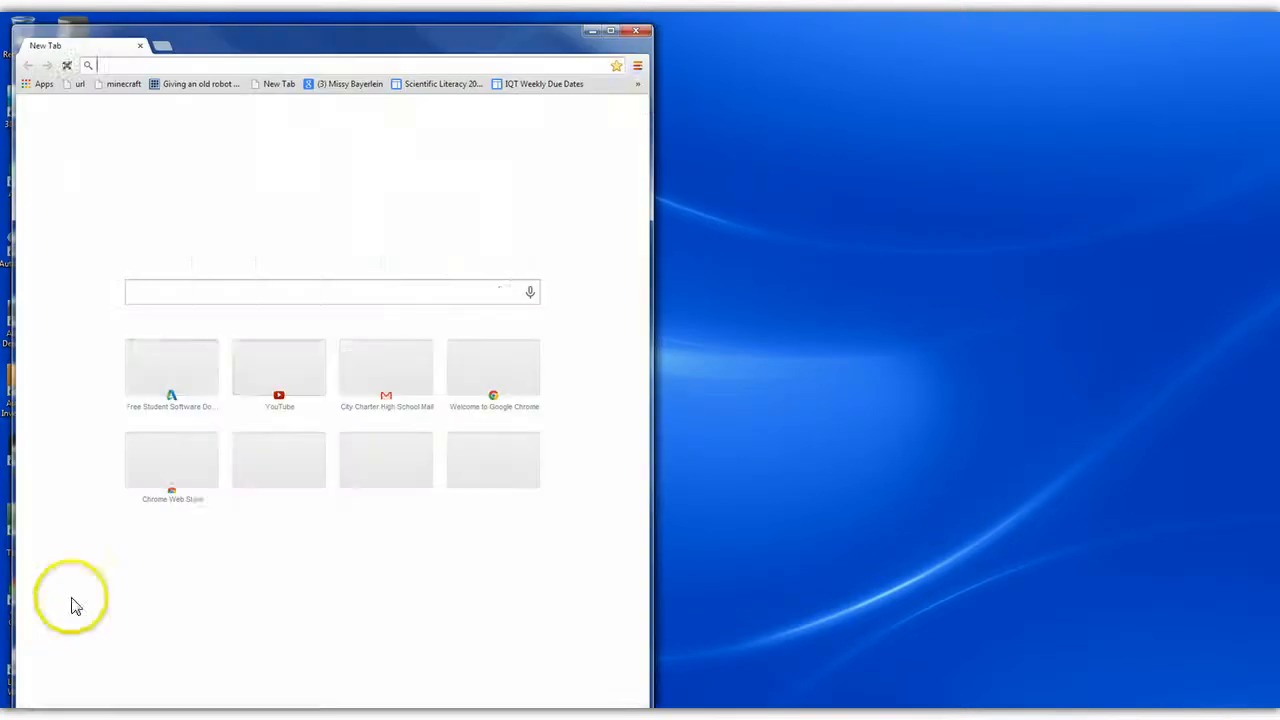
{"action": "left_click", "coordinate": [610, 31]}
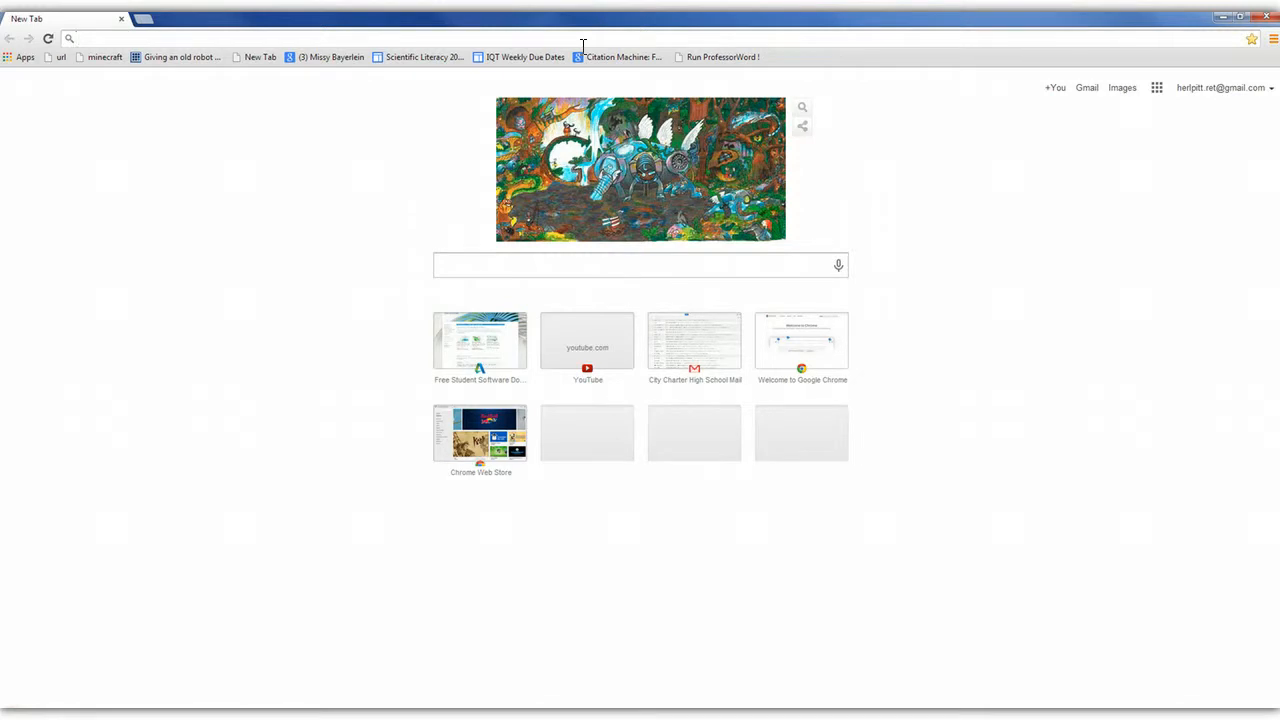
{"action": "type", "text": "studenty"}
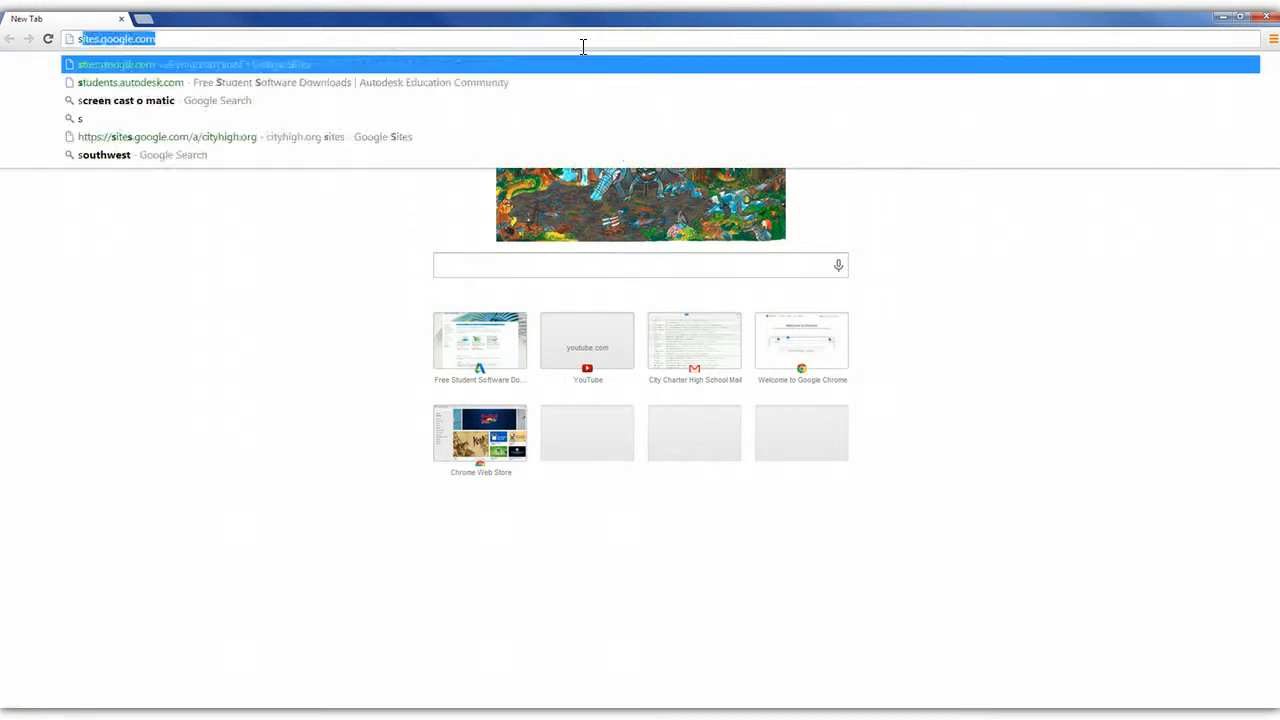
{"action": "key", "text": "BackSpace"}
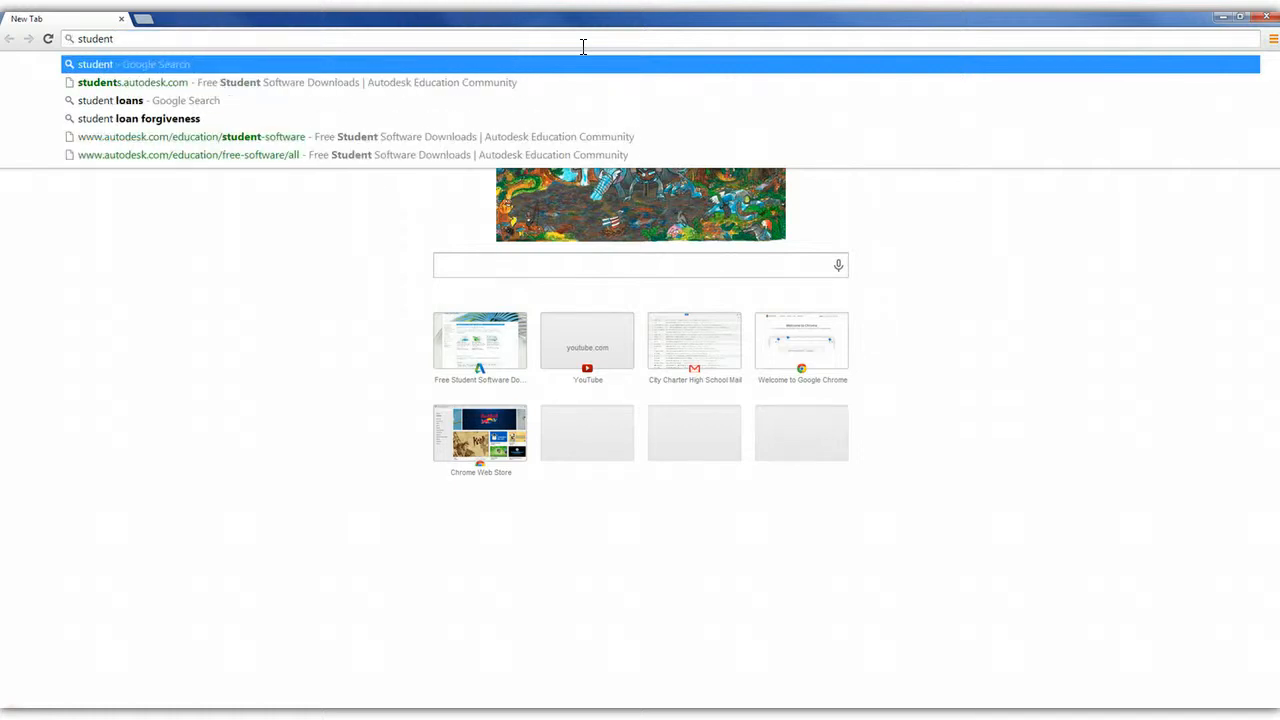
{"action": "key", "text": "Down"}
{"action": "key", "text": "Return"}
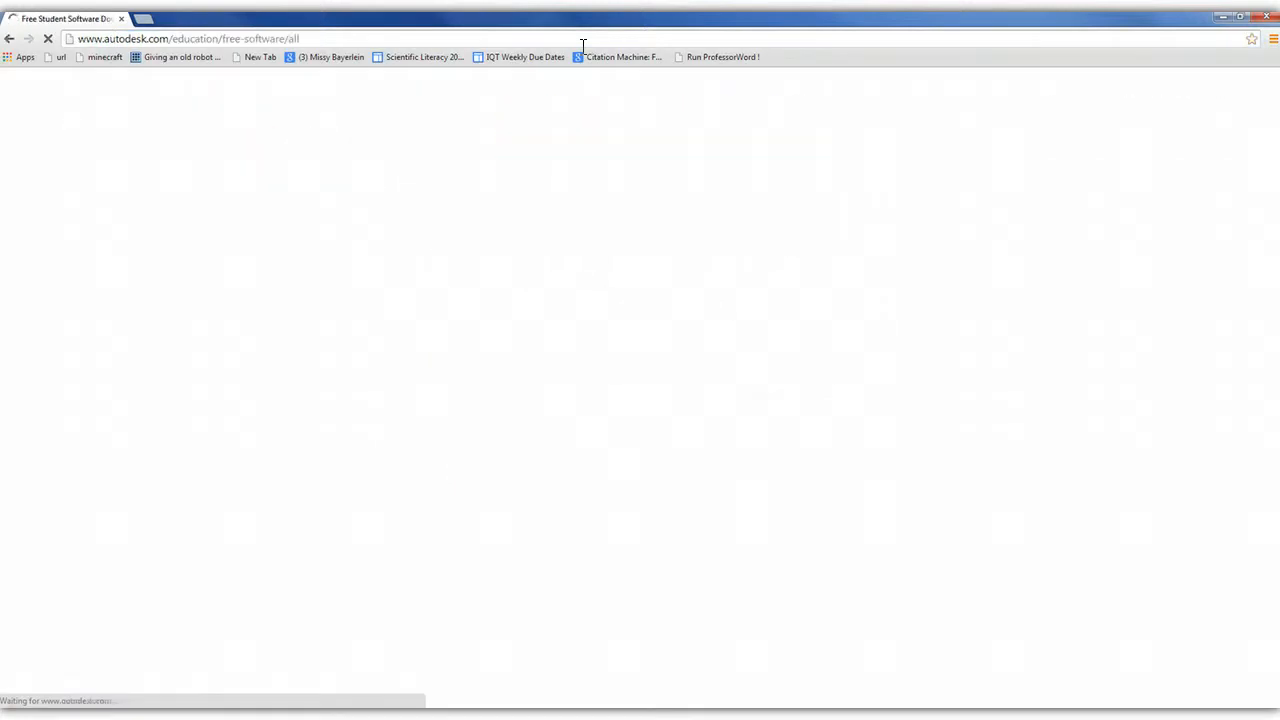
Open the free software offered to secondary students and choose Inventor Professional from the popular products.
{"action": "scroll", "coordinate": [495, 390], "scroll_direction": "down", "scroll_amount": 1}
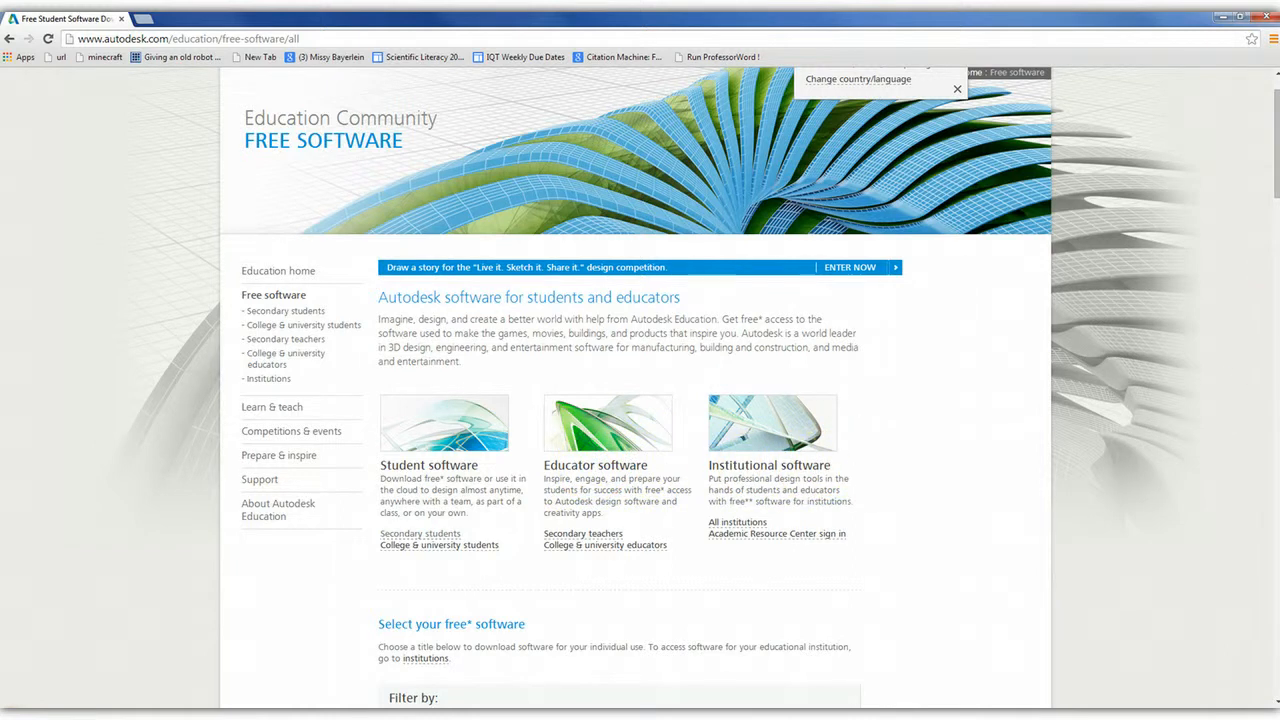
{"action": "left_click", "coordinate": [421, 535]}
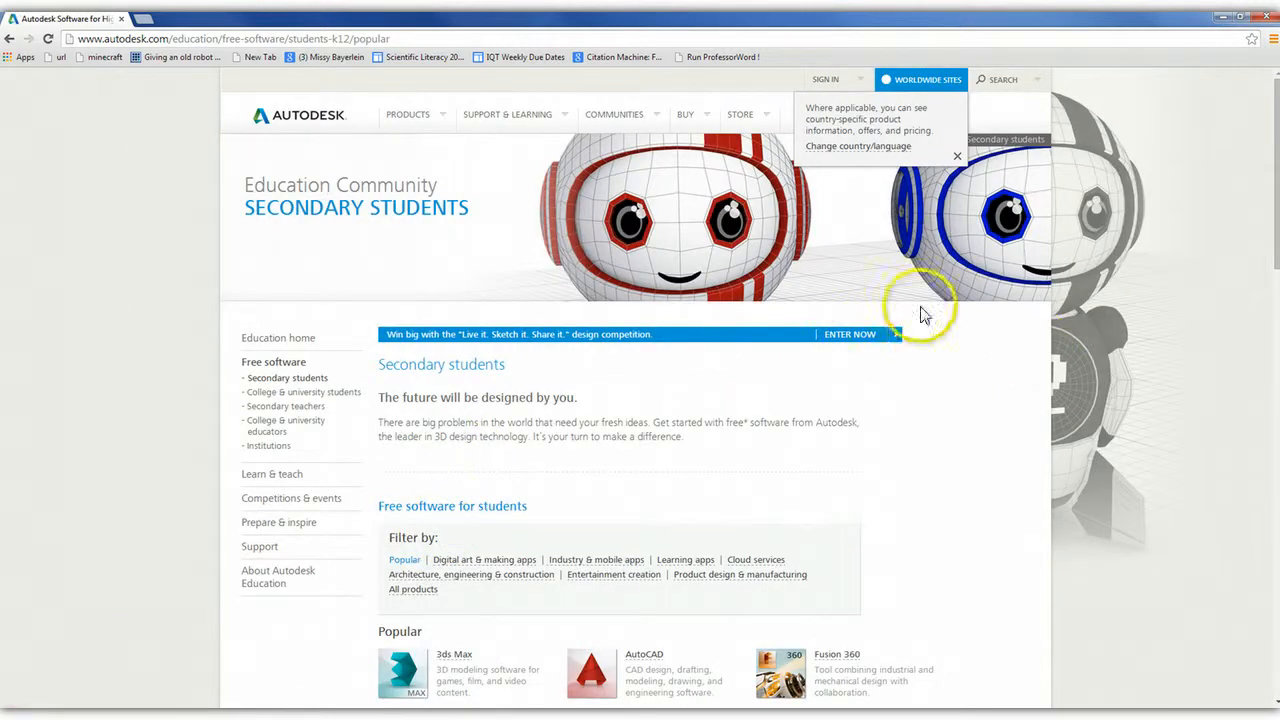
{"action": "scroll", "coordinate": [880, 305], "scroll_direction": "down", "scroll_amount": 2}
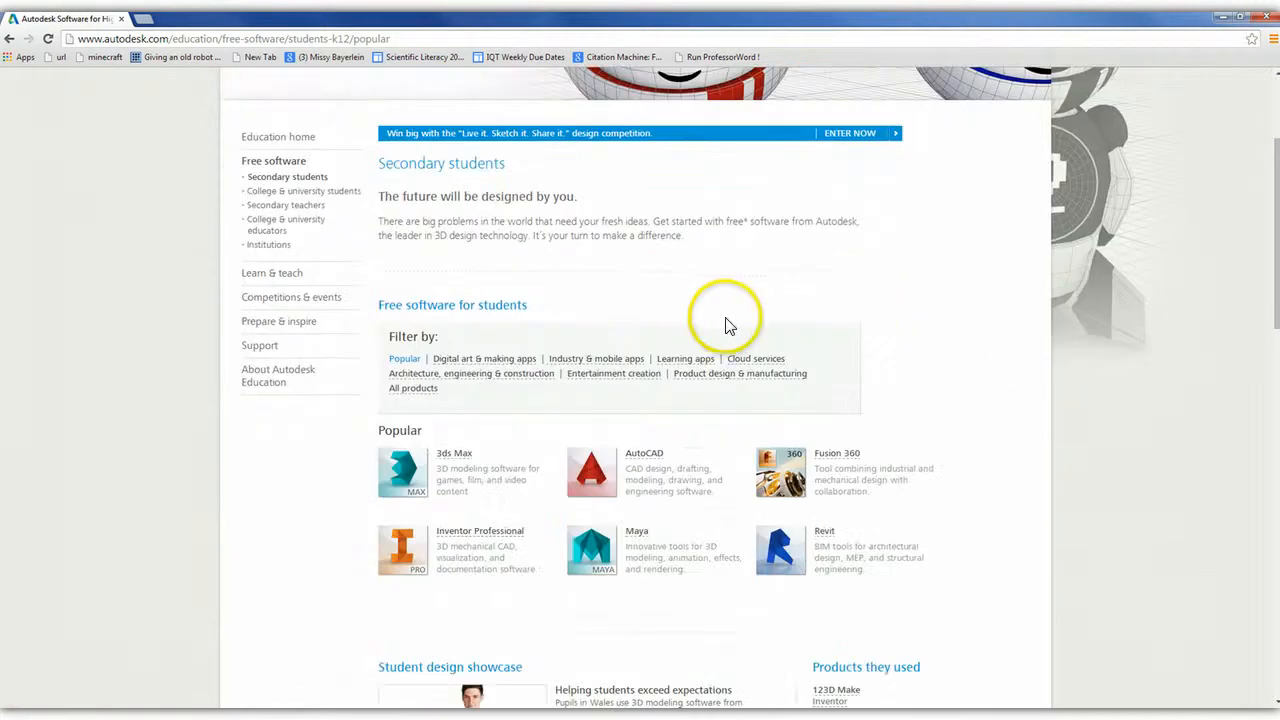
{"action": "scroll", "coordinate": [700, 315], "scroll_direction": "up", "scroll_amount": 1}
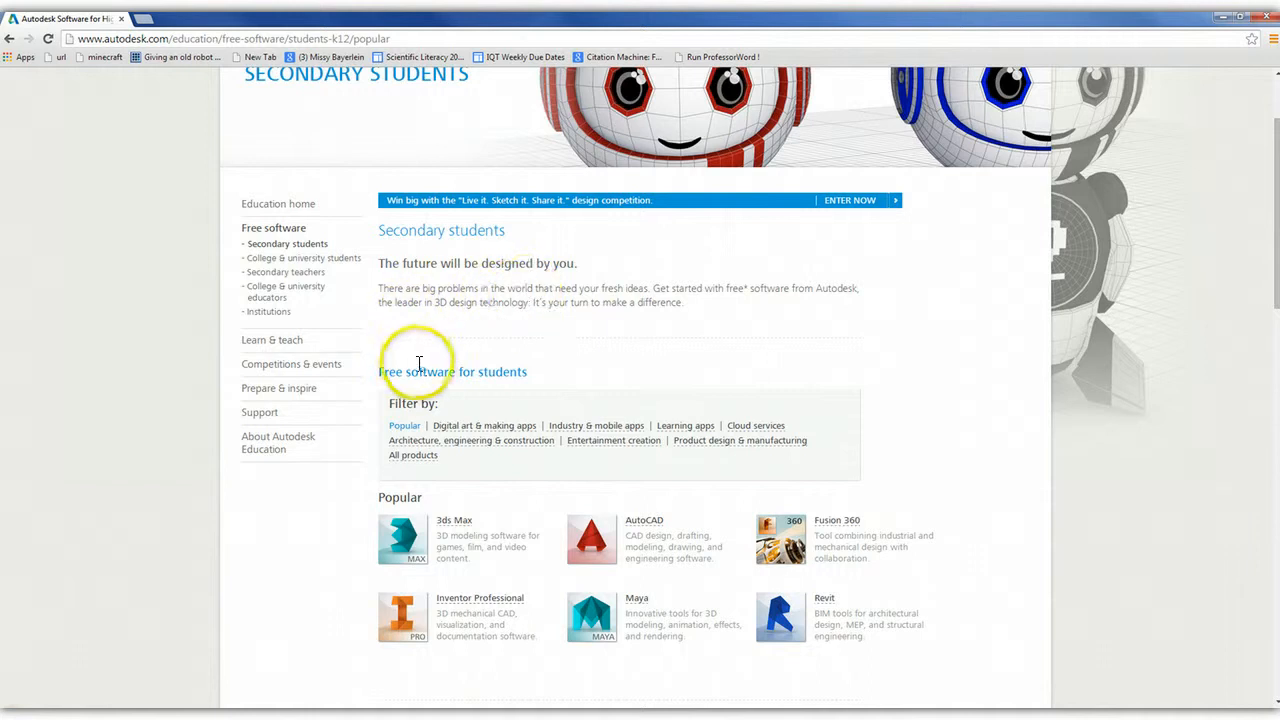
{"action": "scroll", "coordinate": [402, 480], "scroll_direction": "down", "scroll_amount": 2}
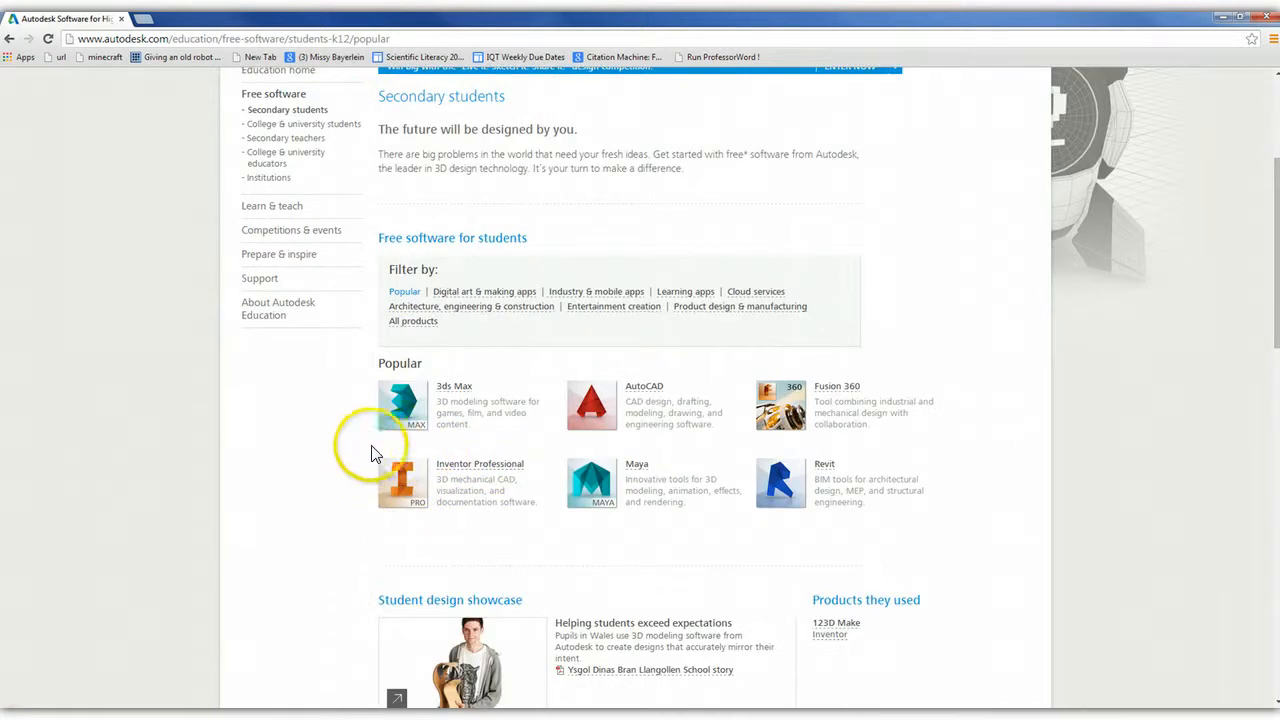
{"action": "left_click", "coordinate": [462, 474]}
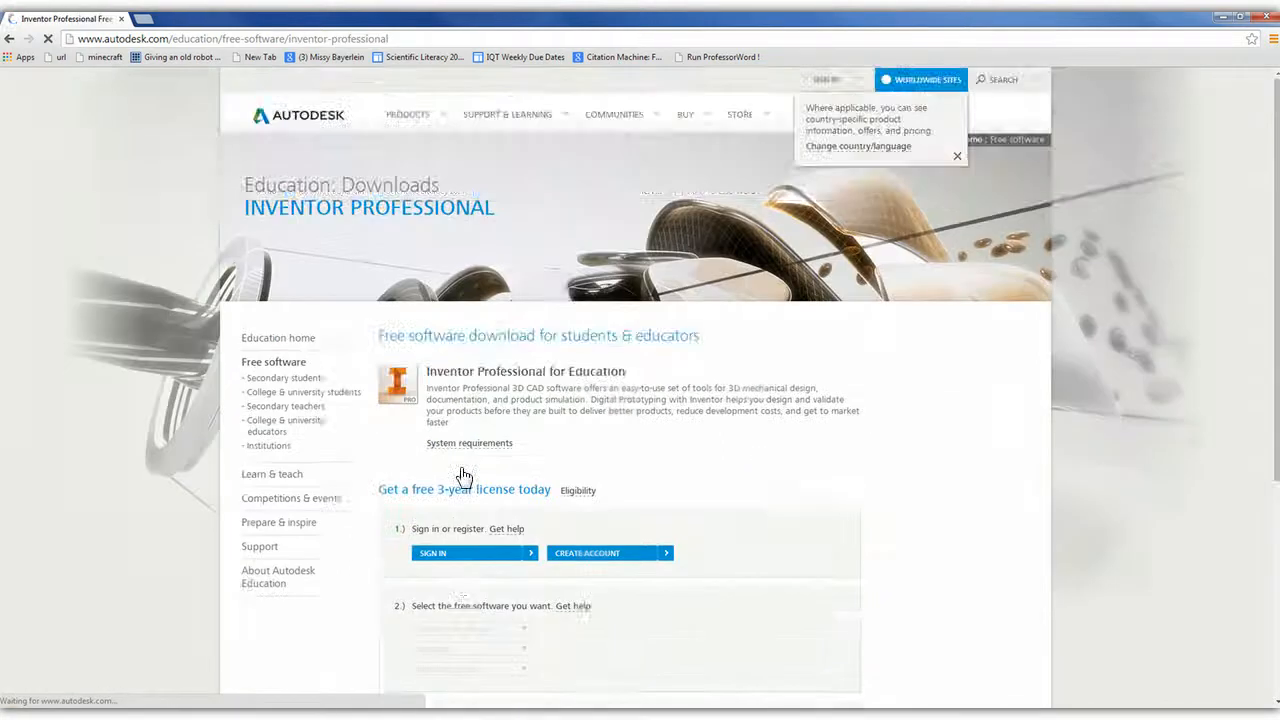
Review the account registration, software selection and download sections for Inventor Professional, and leave the browser for the desktop.
{"action": "scroll", "coordinate": [462, 470], "scroll_direction": "down", "scroll_amount": 2}
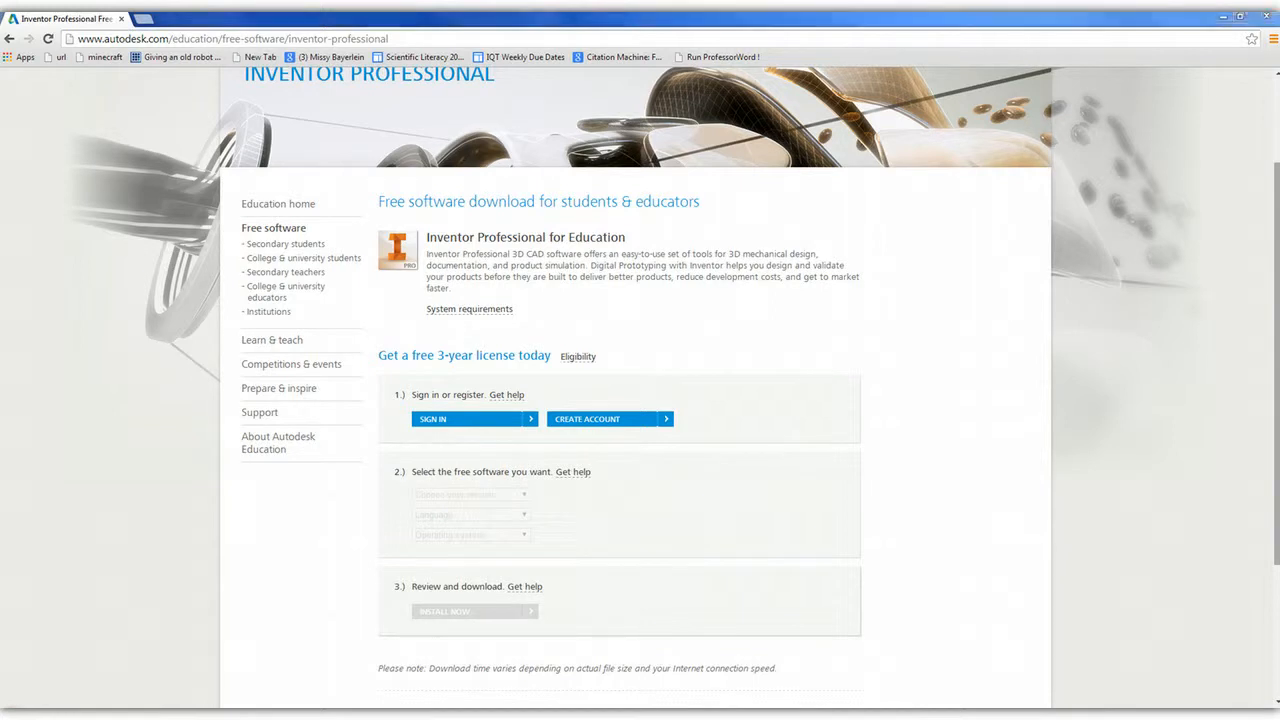
{"action": "left_click", "coordinate": [586, 426]}
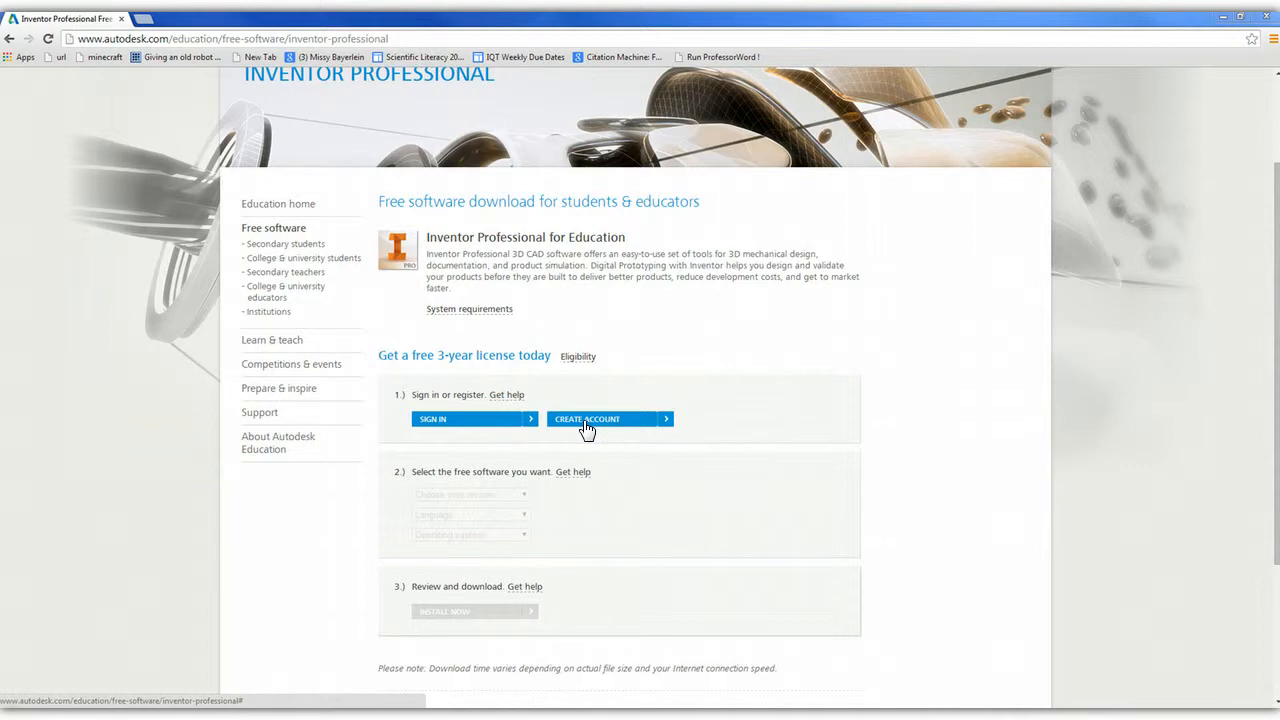
{"action": "left_click", "coordinate": [543, 348]}
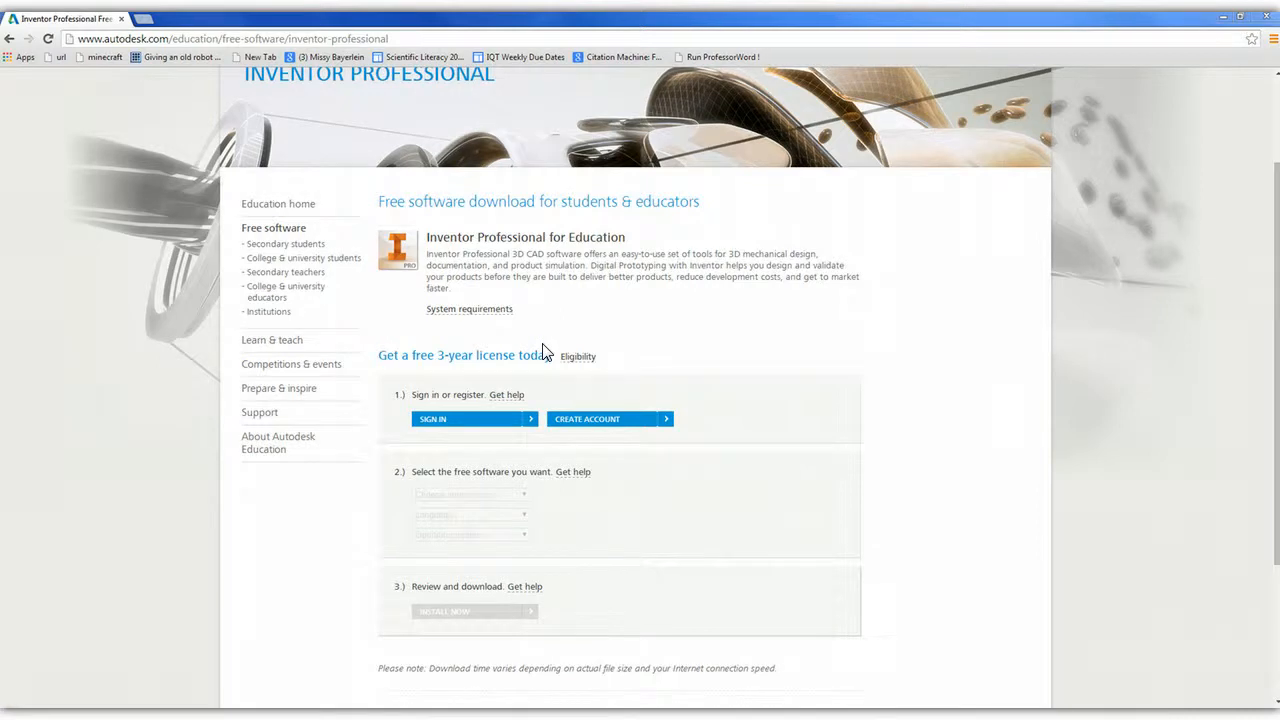
{"action": "left_click", "coordinate": [722, 328]}
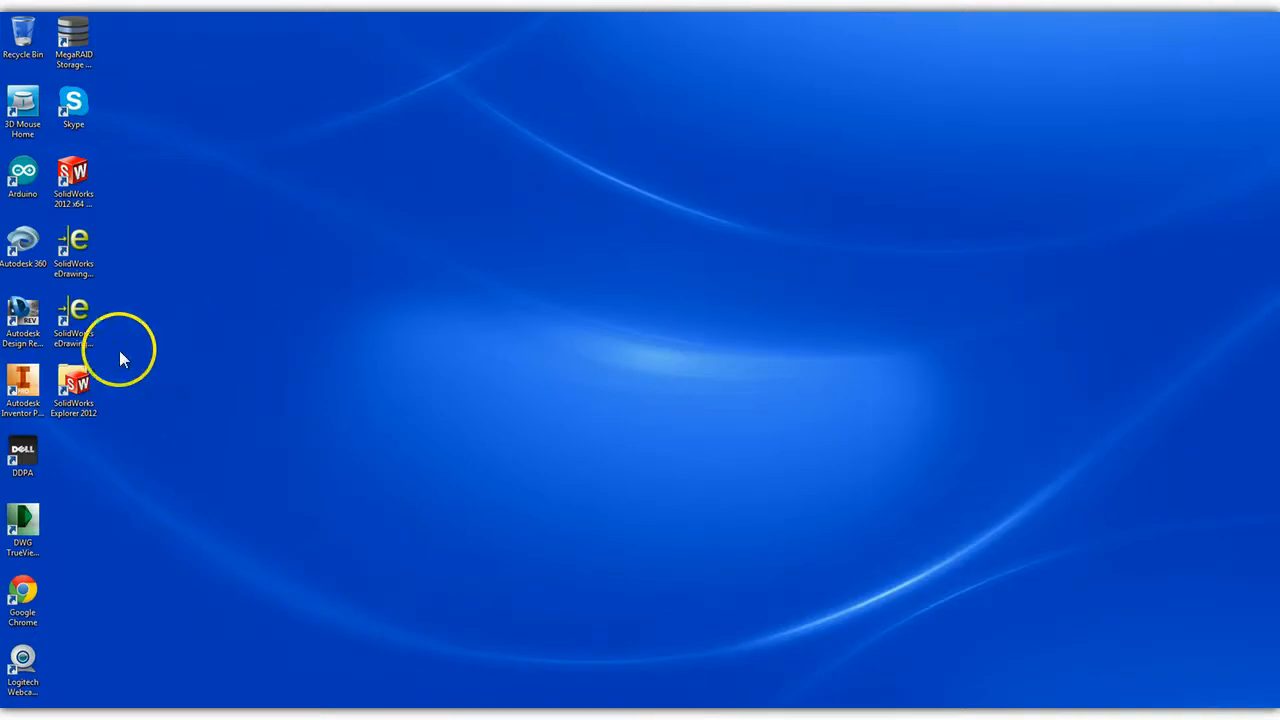
Launch Autodesk Inventor Professional 2014 from the desktop and move its Welcome window aside.
{"action": "left_click", "coordinate": [69, 390]}
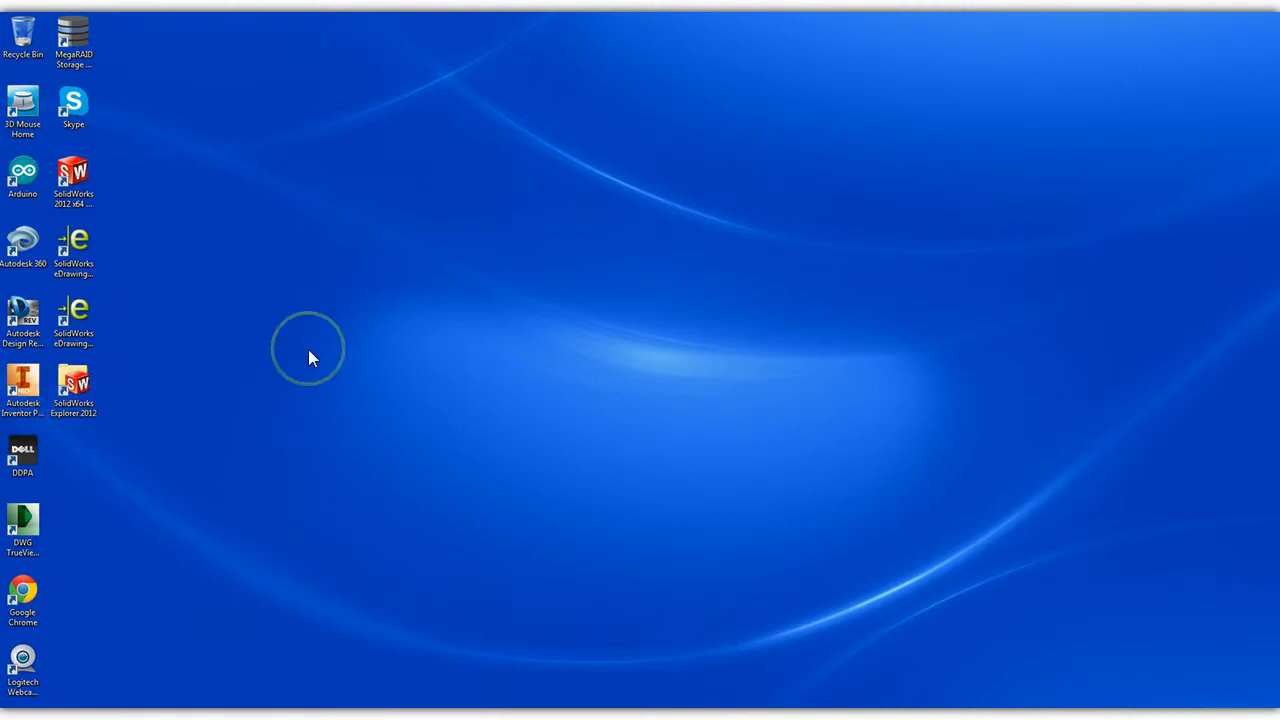
{"action": "left_click", "coordinate": [30, 405]}
{"action": "double_click", "coordinate": [36, 413]}
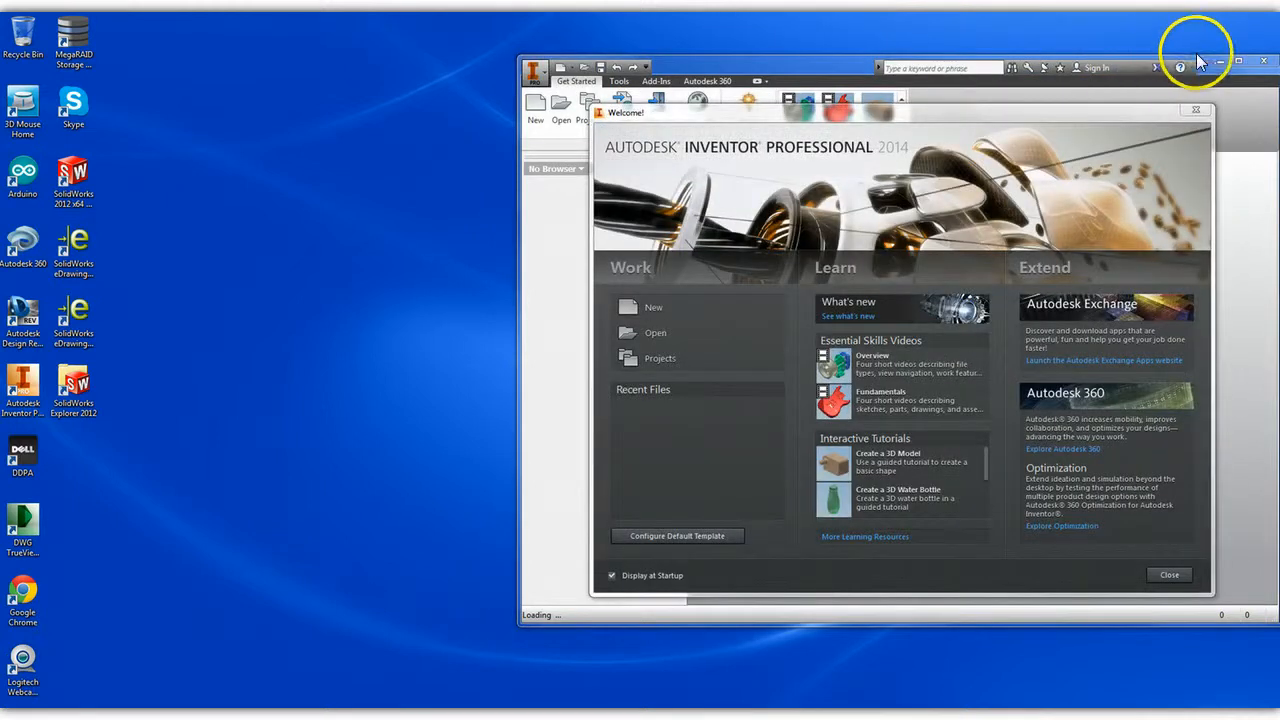
{"action": "left_click", "coordinate": [939, 113]}
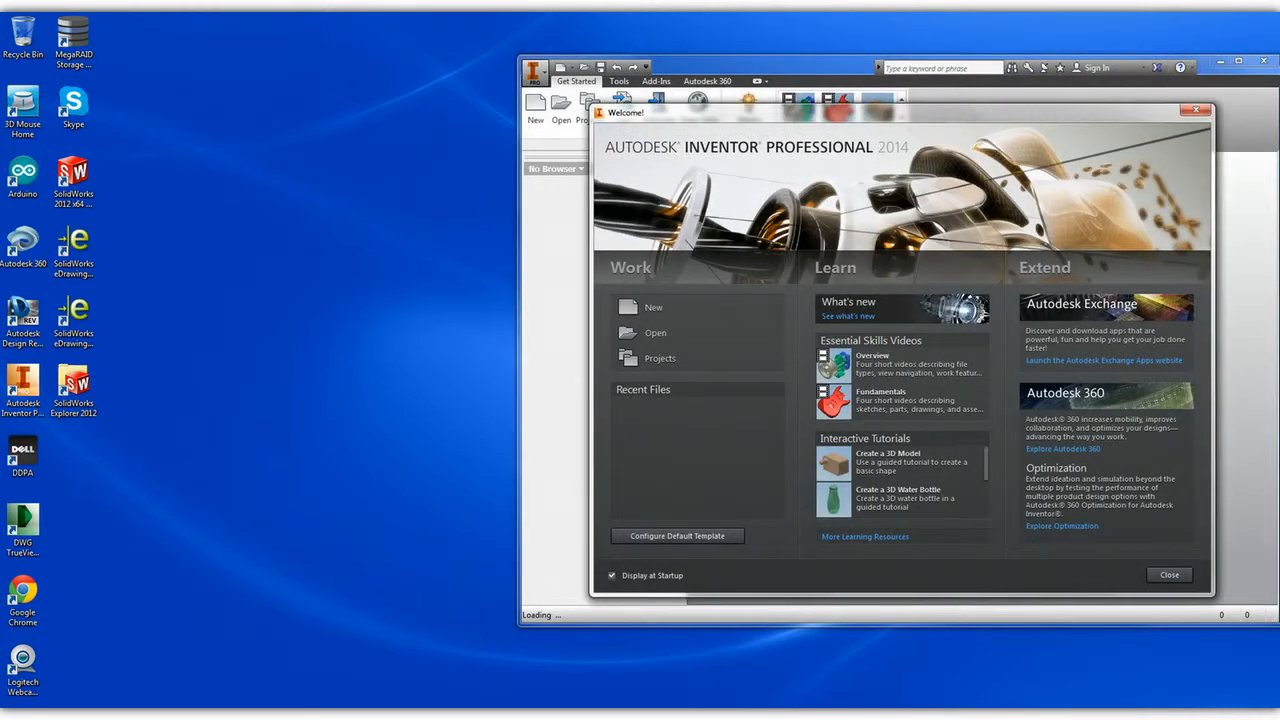
{"action": "left_click", "coordinate": [1242, 65]}
{"action": "left_click_drag", "start_coordinate": [1027, 115], "coordinate": [689, 118]}
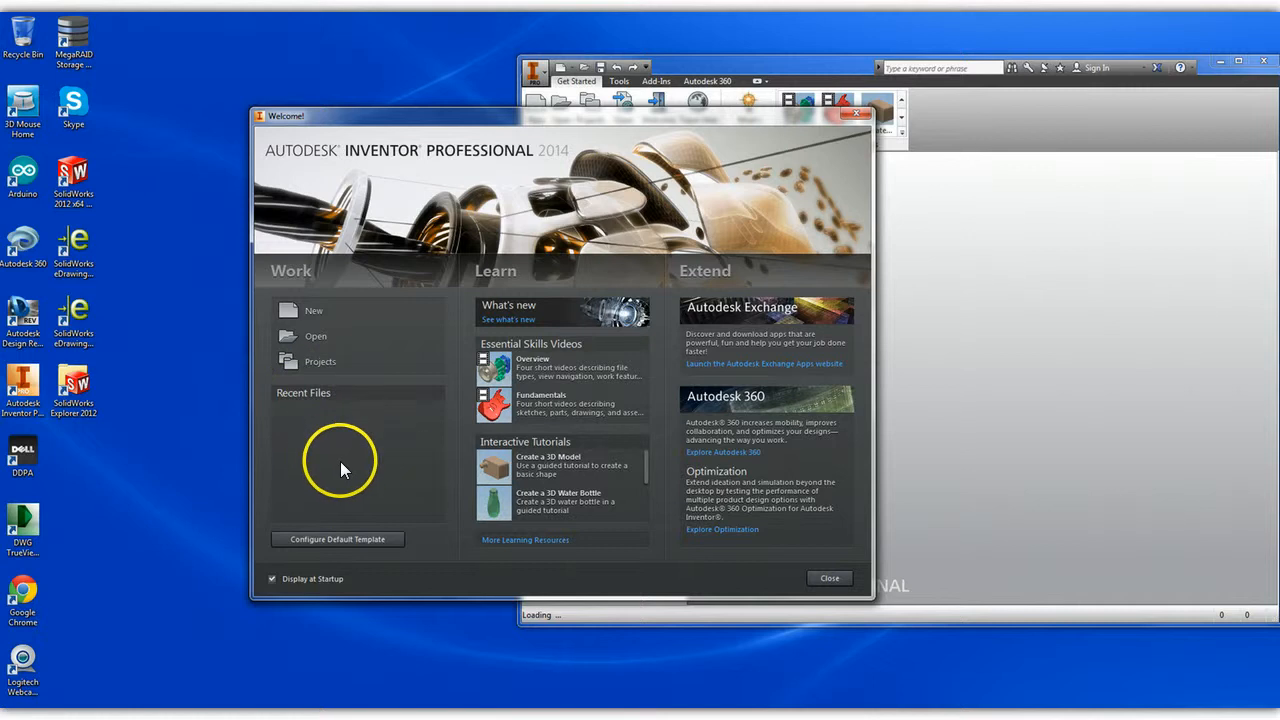
Create a new part from the Standard.ipt template and maximize the Inventor window.
{"action": "left_click", "coordinate": [319, 310]}
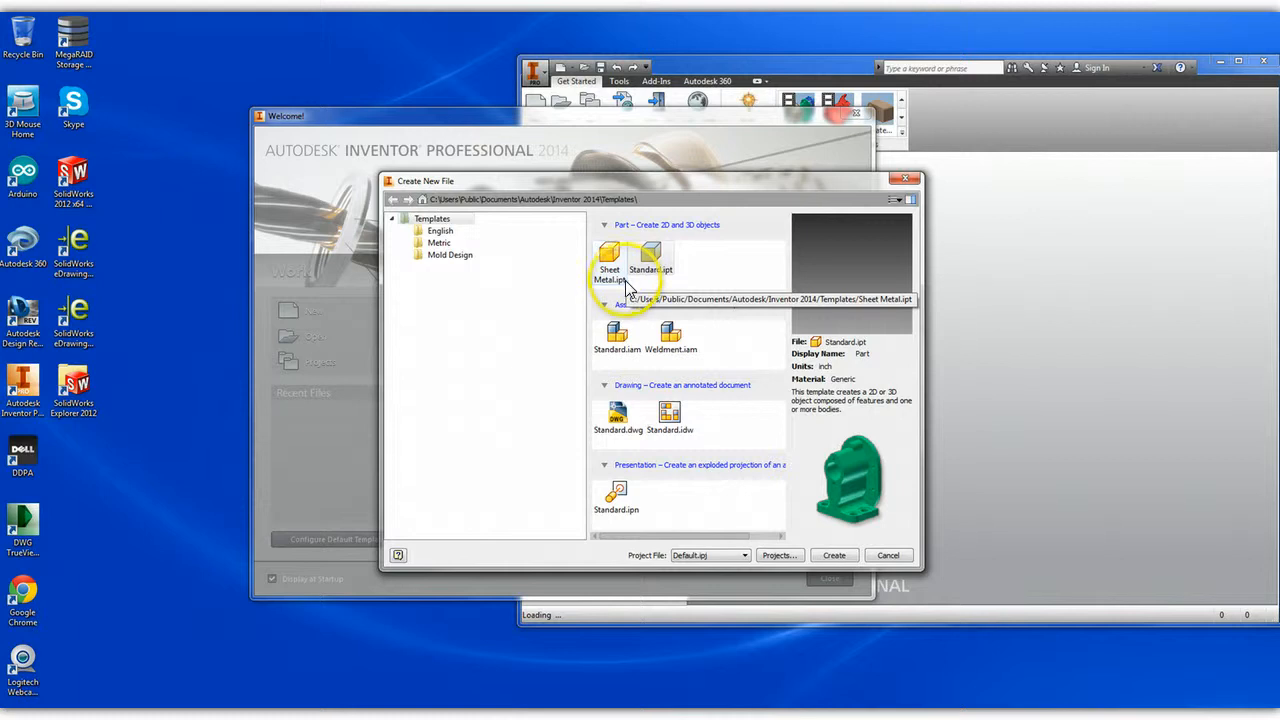
{"action": "double_click", "coordinate": [650, 266]}
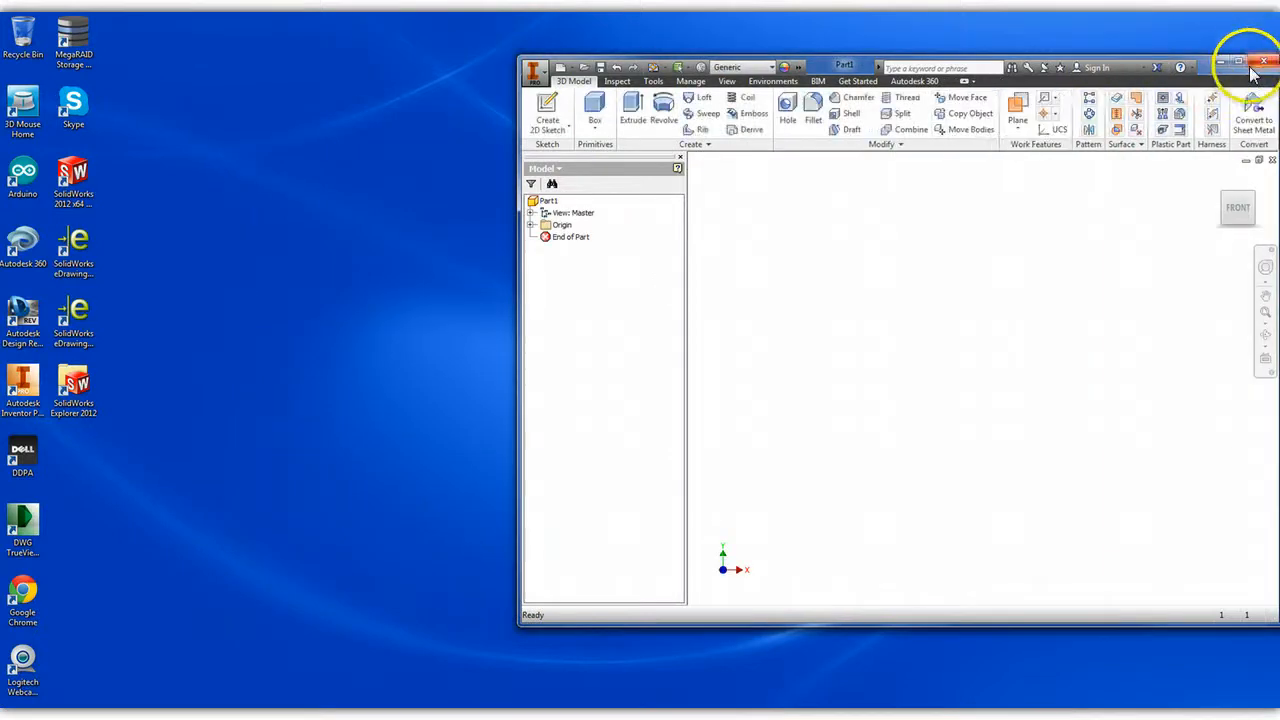
{"action": "left_click", "coordinate": [1240, 61]}
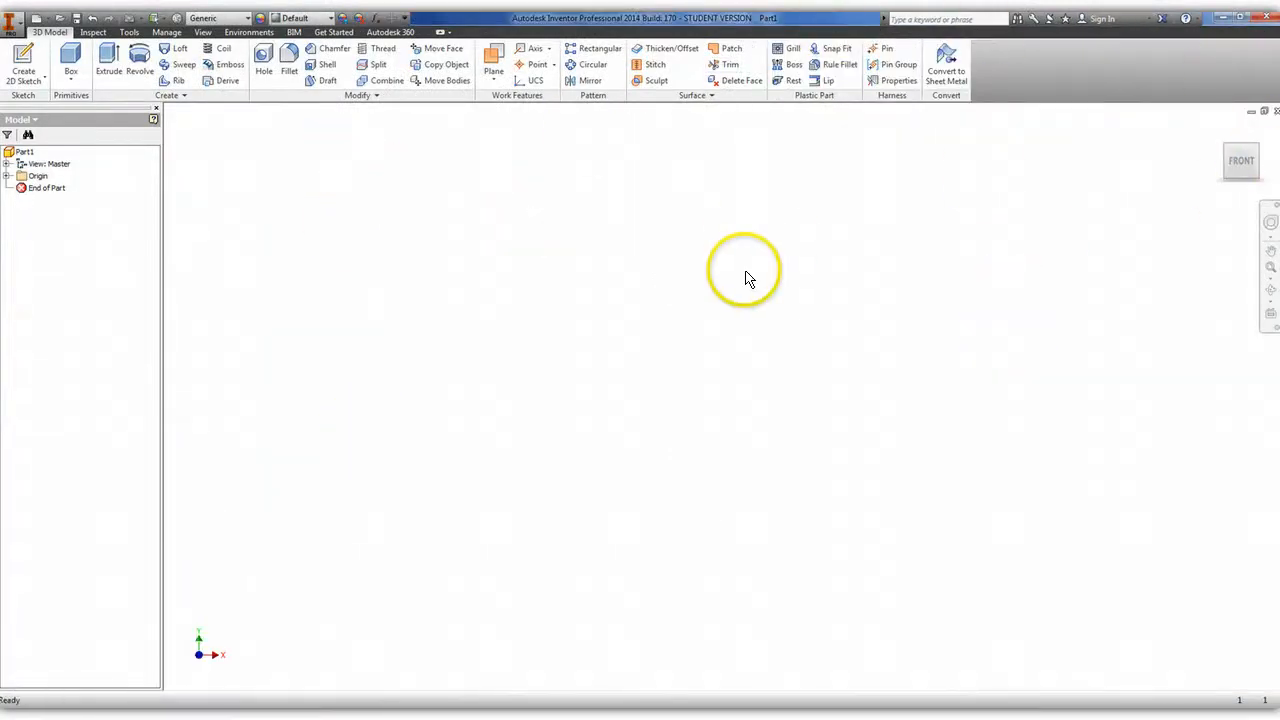
{"action": "left_click", "coordinate": [649, 339]}
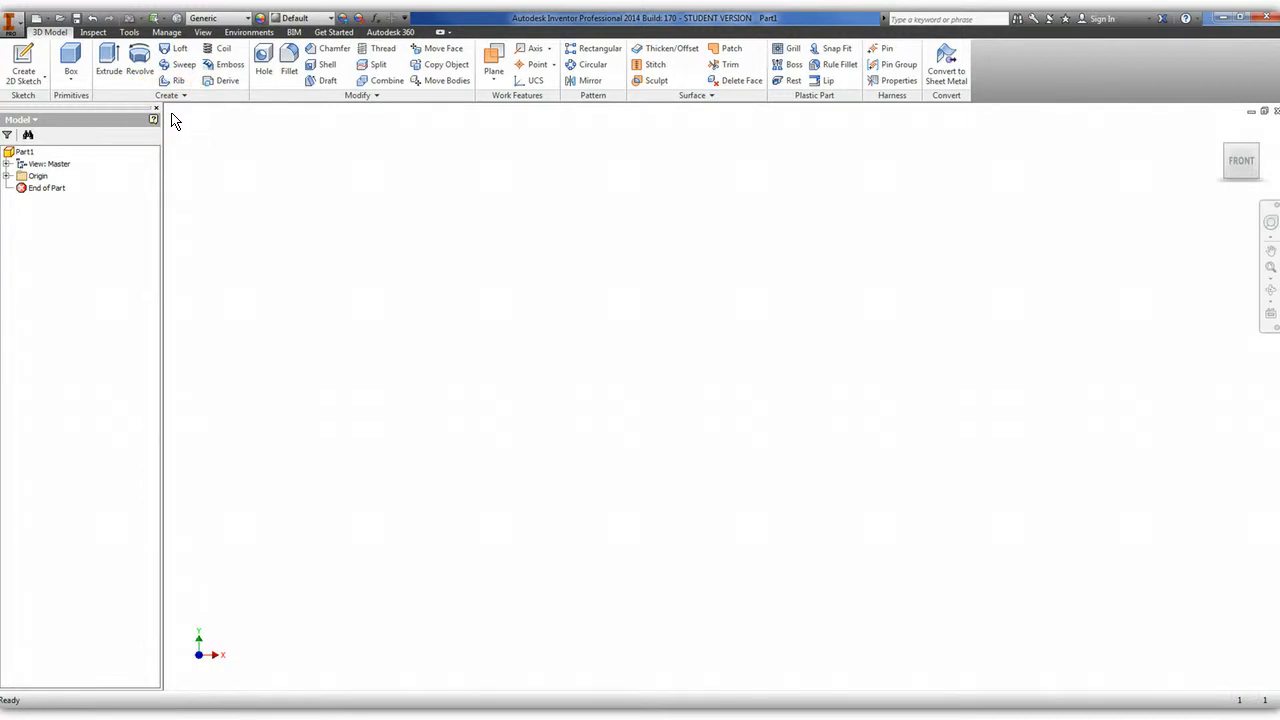
{"action": "key", "text": "alt"}
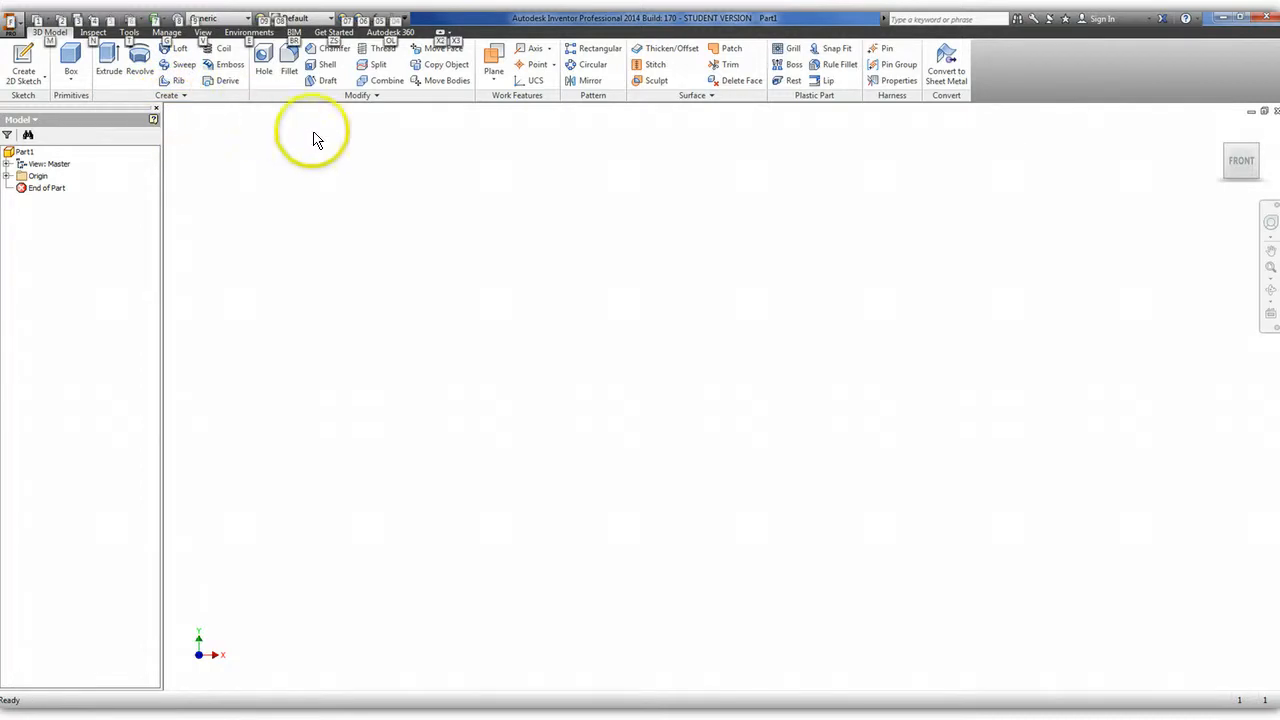
{"action": "key", "text": "Escape"}
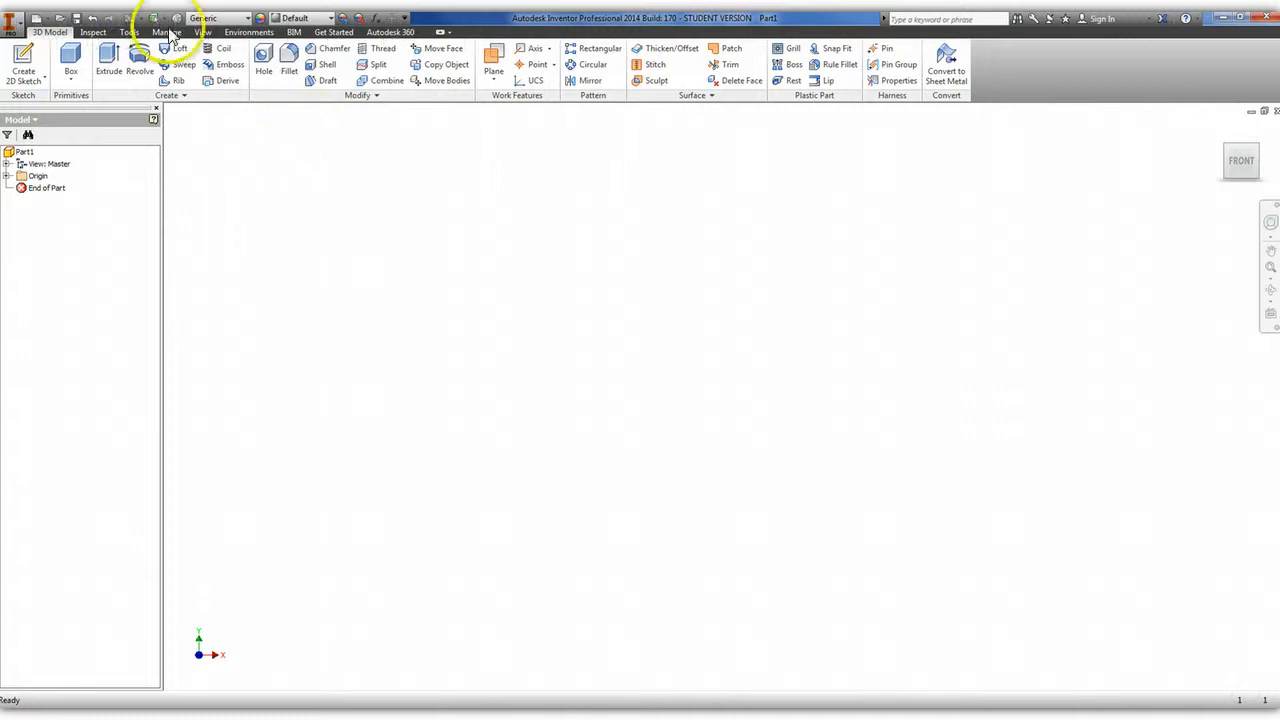
Examine the available file commands for creating, opening, saving, exporting, managing, printing and closing documents.
{"action": "left_click", "coordinate": [48, 20]}
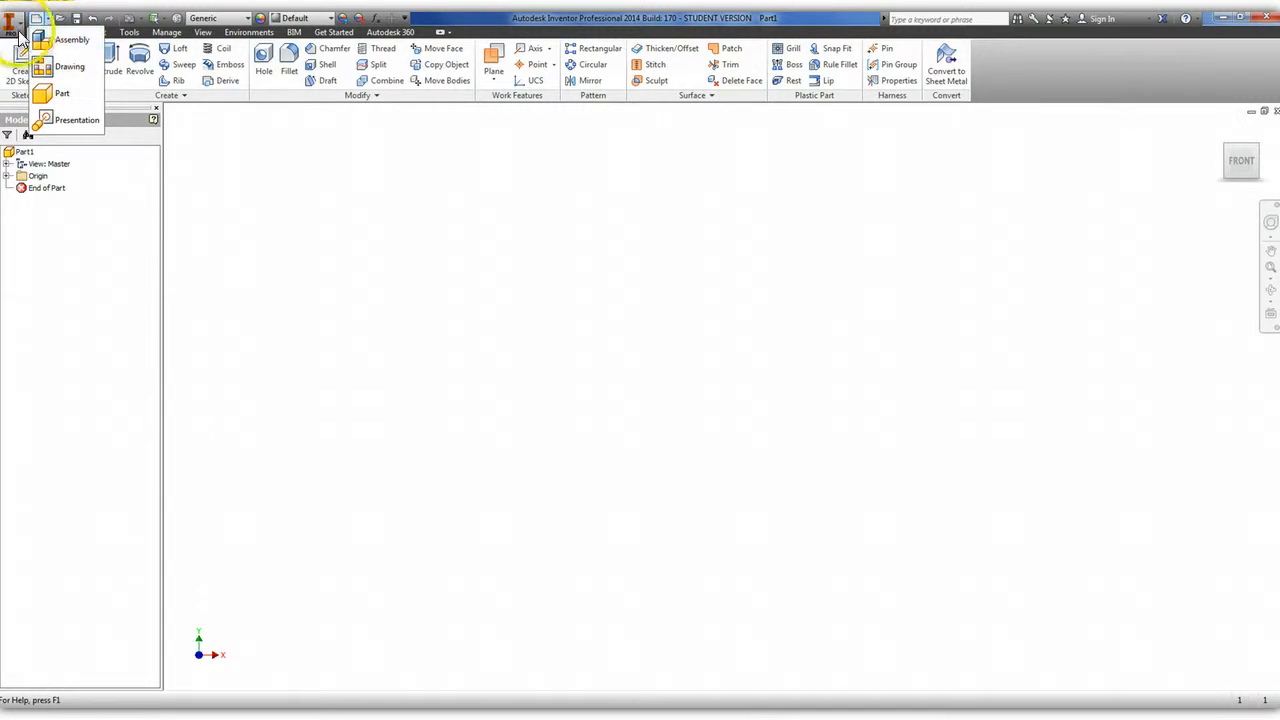
{"action": "left_click", "coordinate": [12, 22]}
{"action": "left_click", "coordinate": [12, 22]}
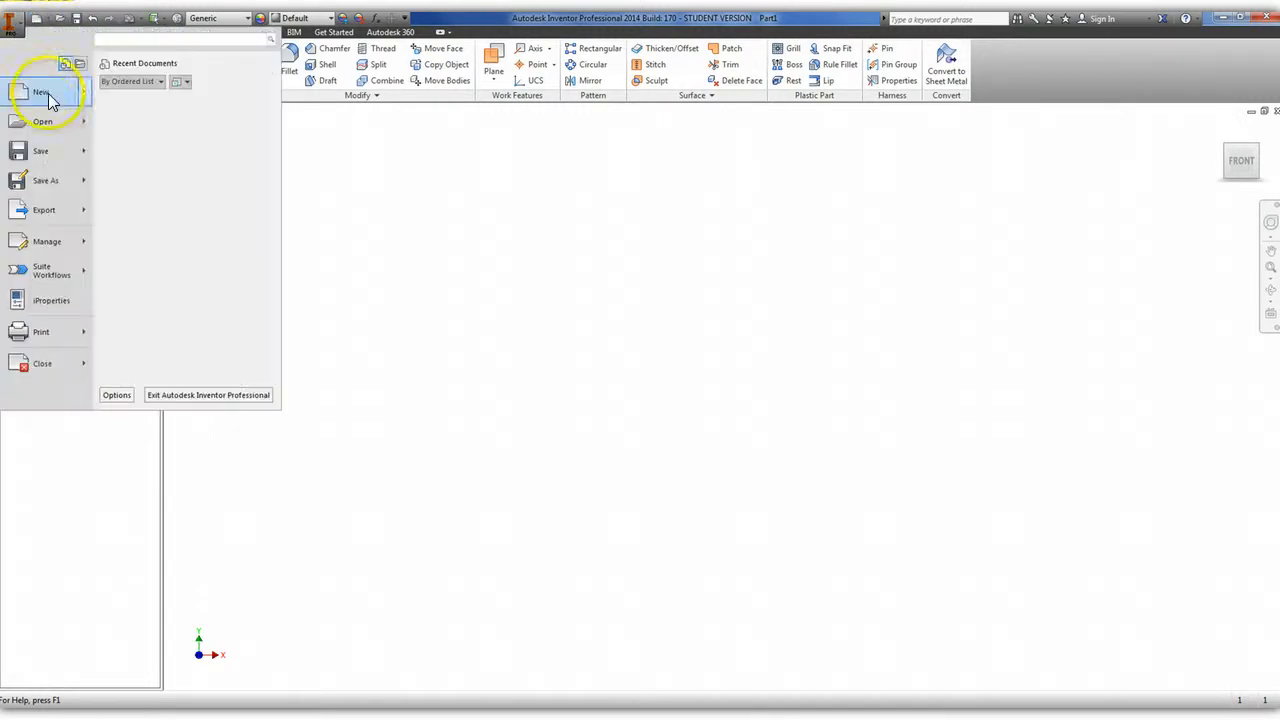
{"action": "mouse_move", "coordinate": [42, 108]}
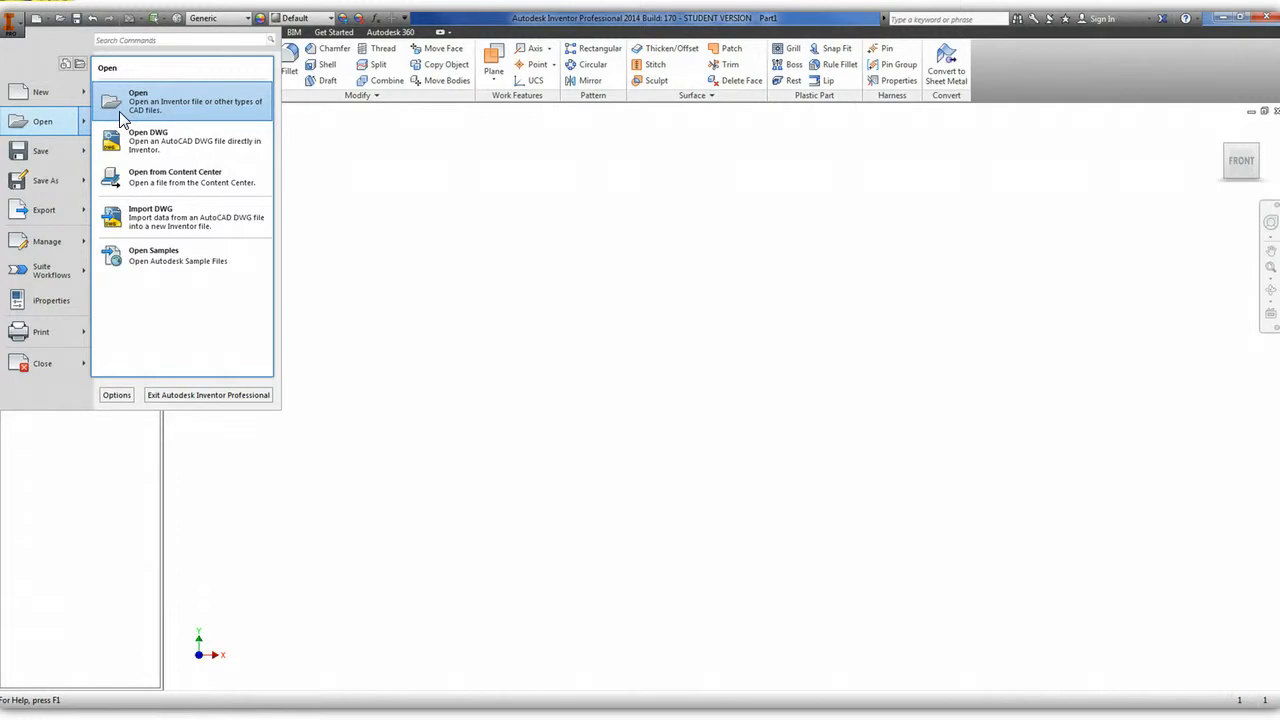
{"action": "left_click", "coordinate": [67, 148]}
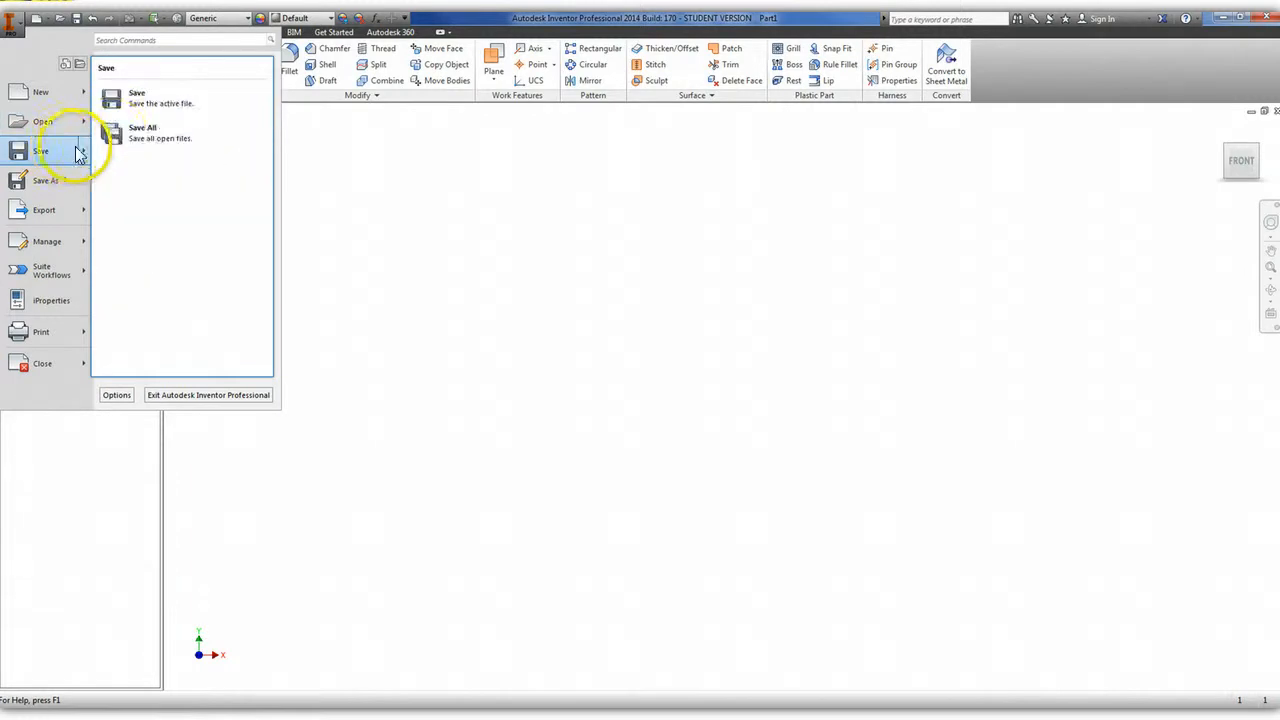
{"action": "left_click", "coordinate": [68, 212]}
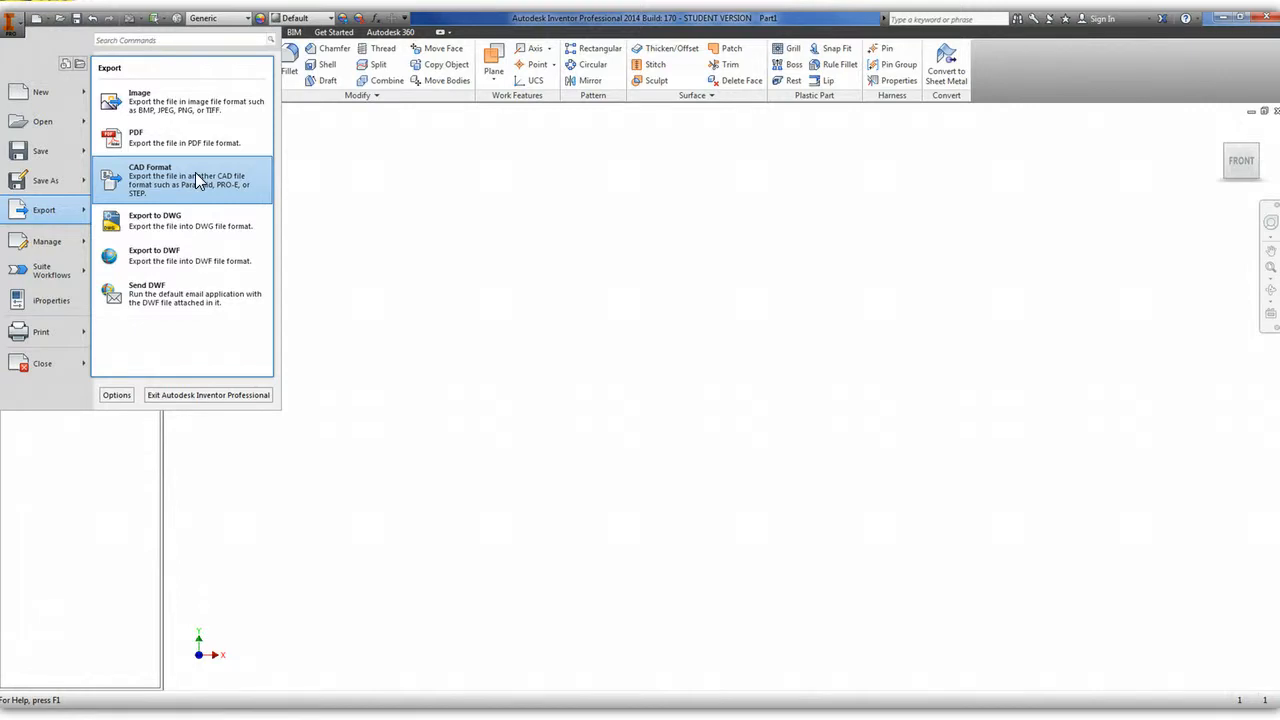
{"action": "left_click", "coordinate": [185, 260]}
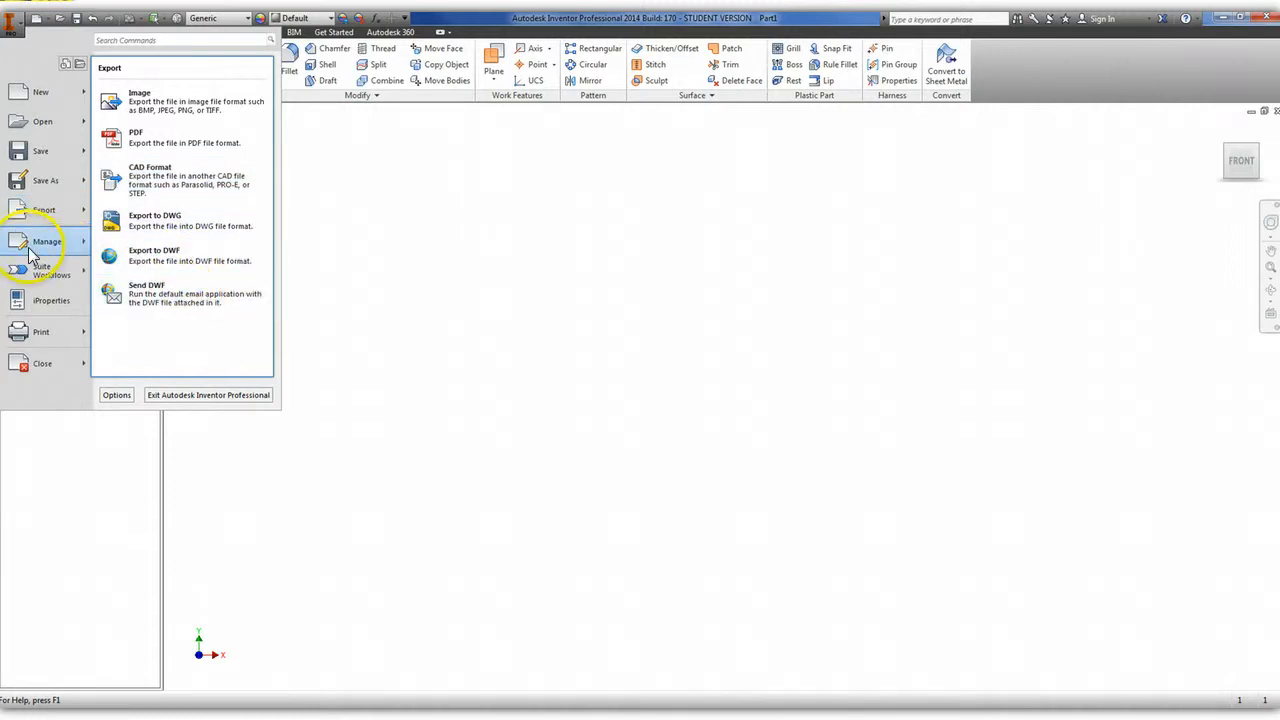
{"action": "mouse_move", "coordinate": [35, 244]}
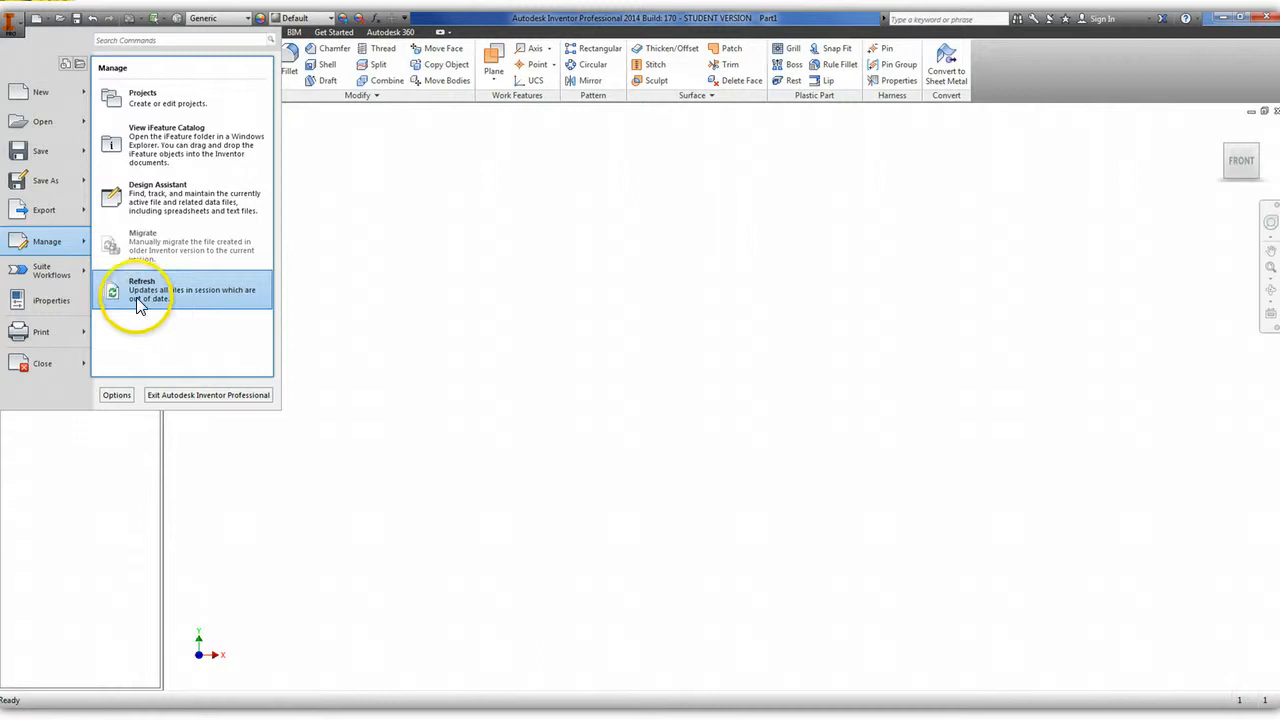
{"action": "mouse_move", "coordinate": [77, 284]}
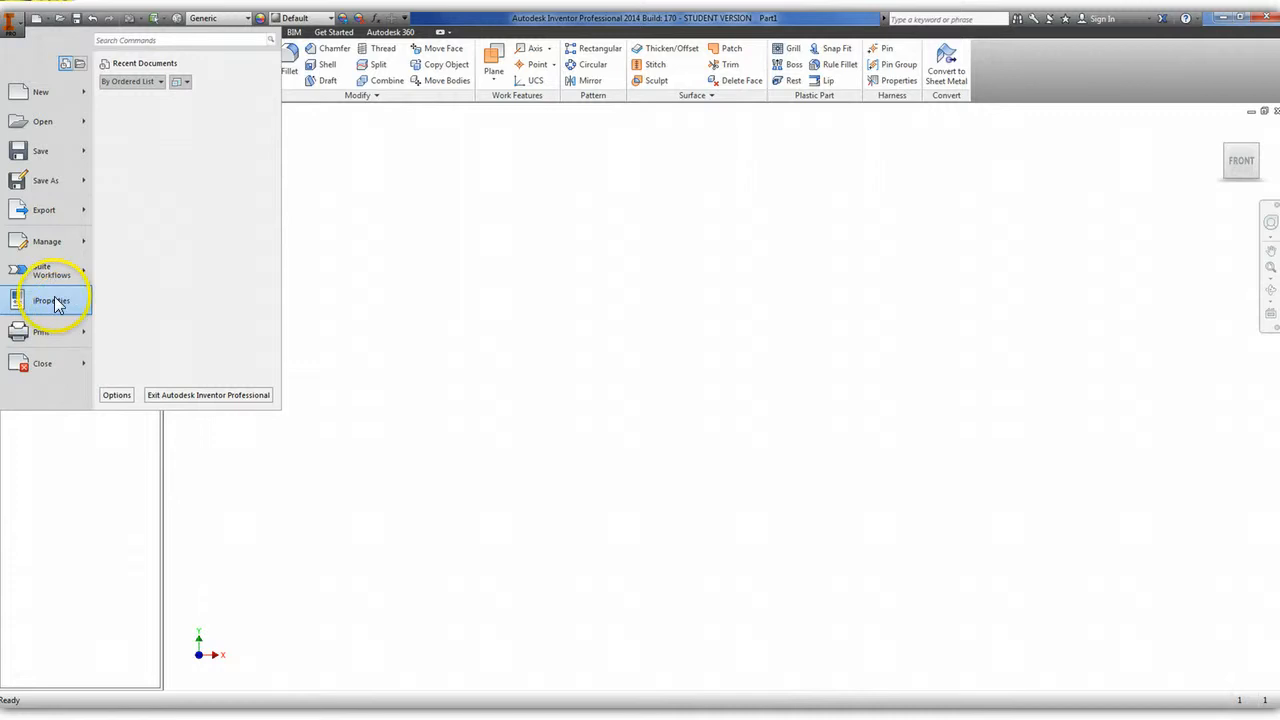
{"action": "left_click", "coordinate": [35, 336]}
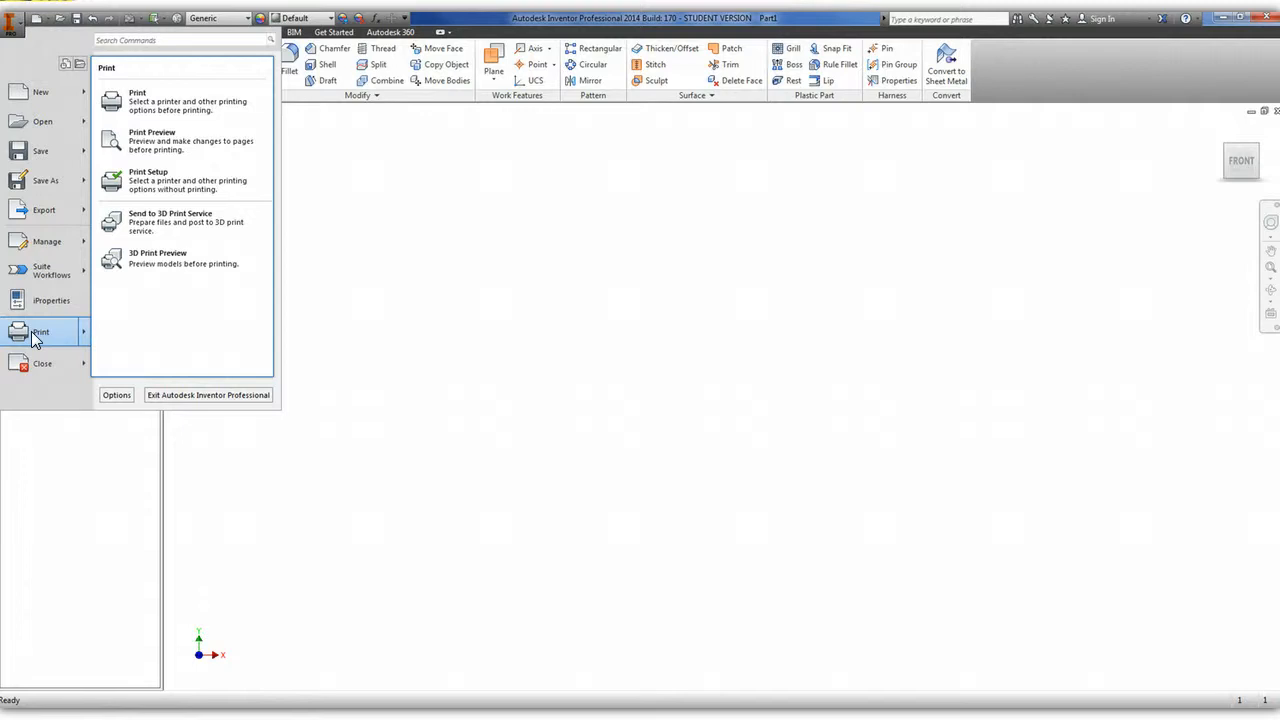
{"action": "left_click", "coordinate": [63, 363]}
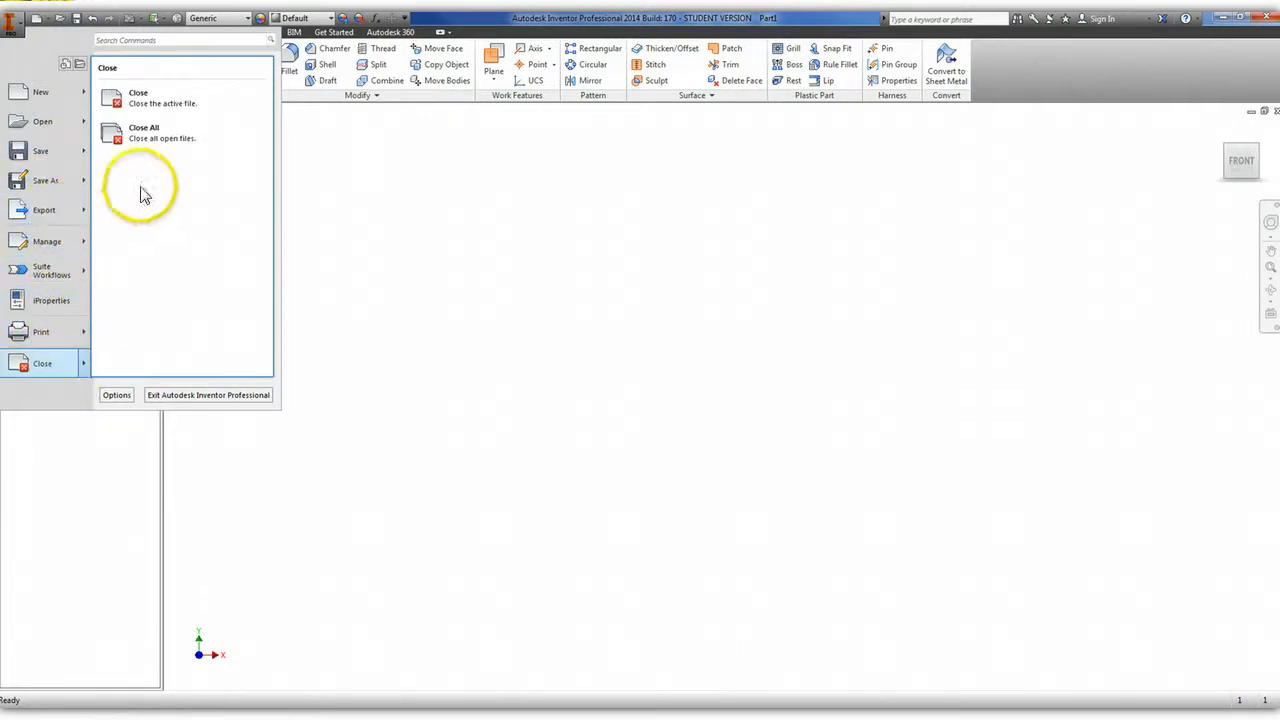
Start a 2D sketch on the XY plane of the part's Origin folder.
{"action": "left_click", "coordinate": [580, 291]}
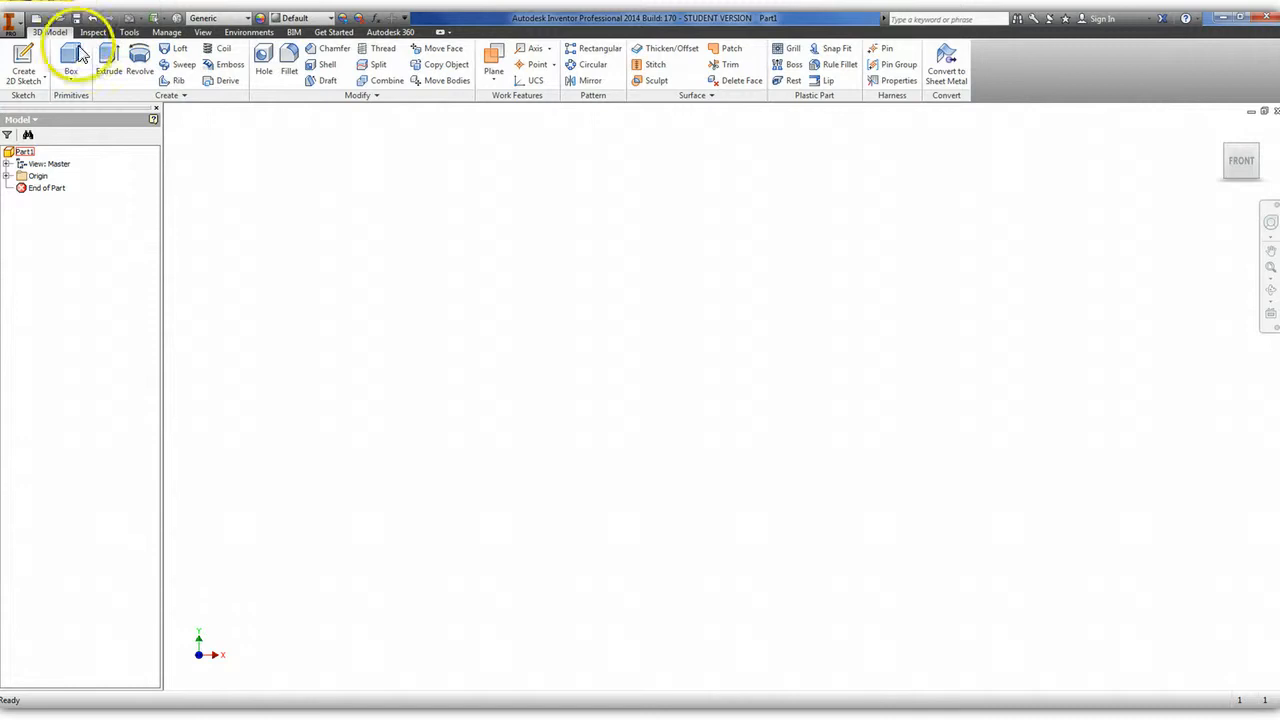
{"action": "left_click", "coordinate": [30, 86]}
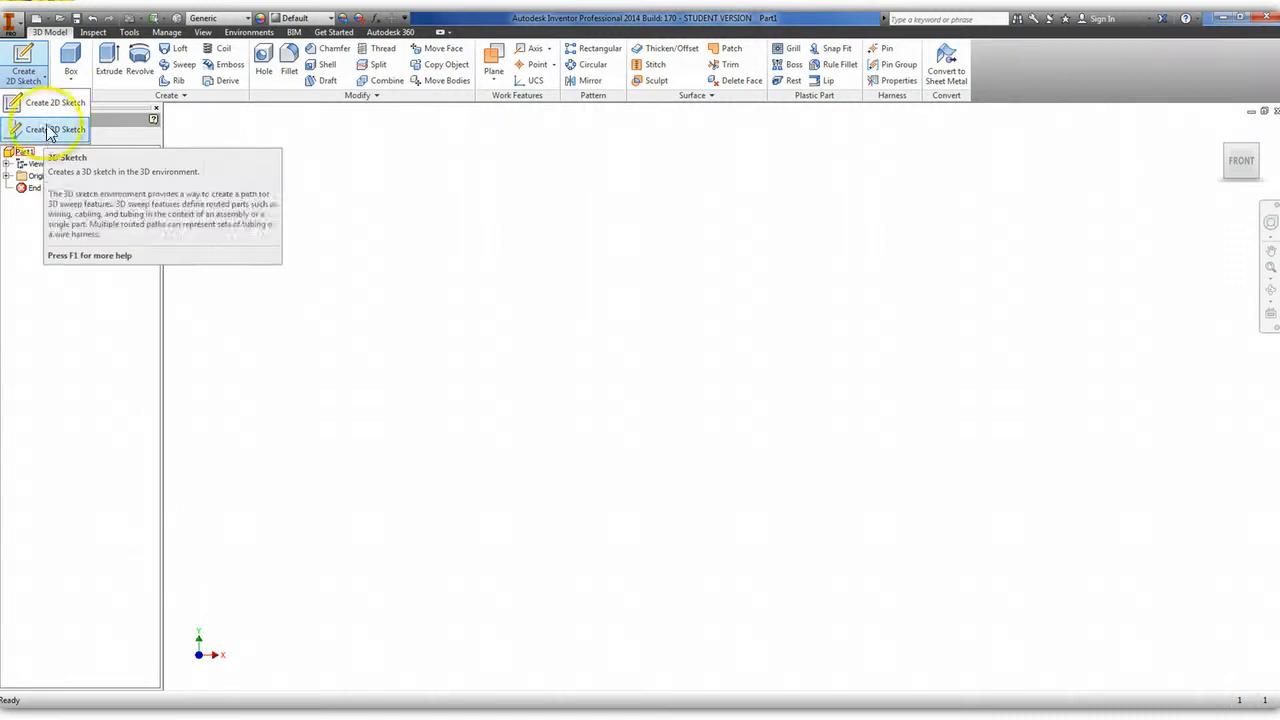
{"action": "left_click", "coordinate": [47, 117]}
{"action": "left_click", "coordinate": [45, 106]}
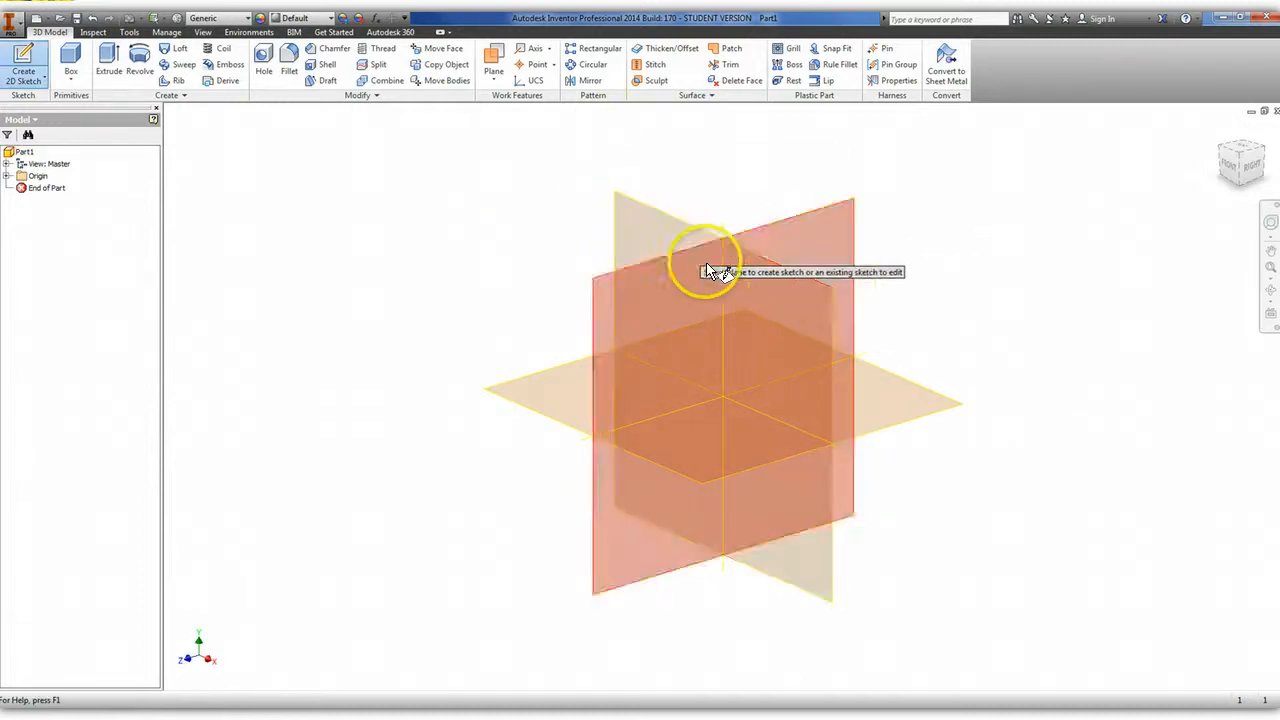
{"action": "left_click", "coordinate": [7, 177]}
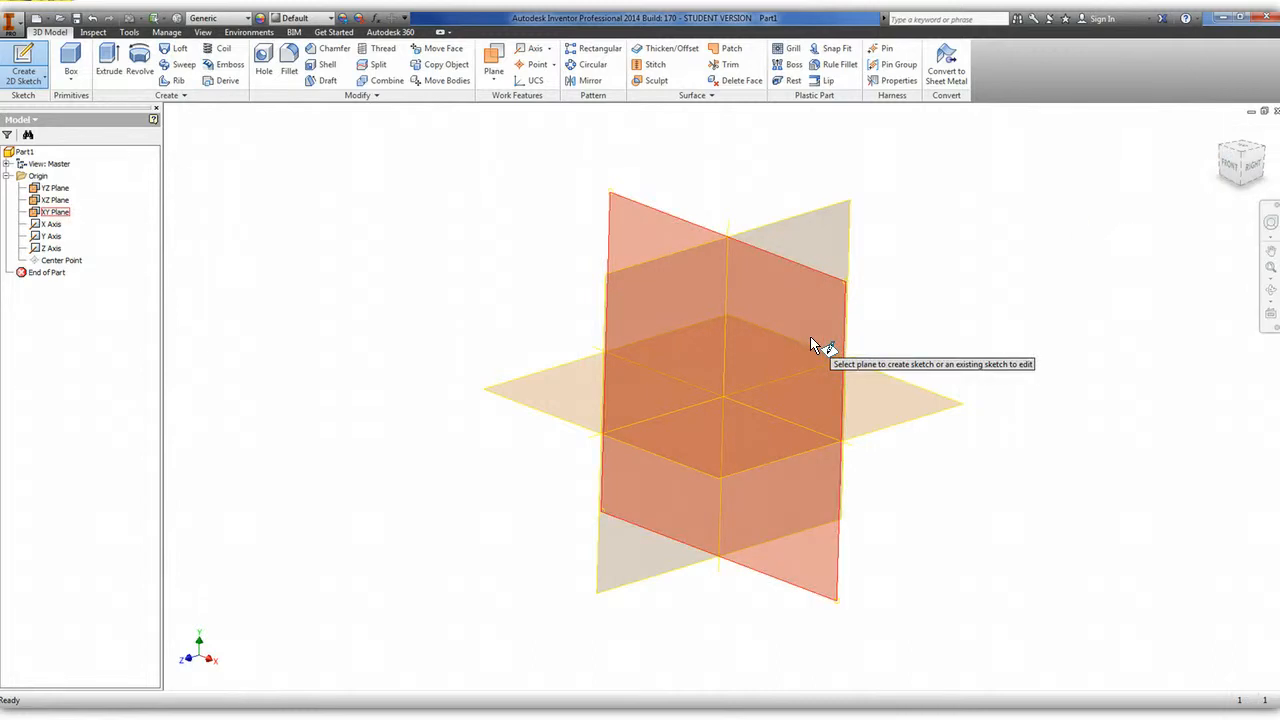
{"action": "mouse_move", "coordinate": [810, 342]}
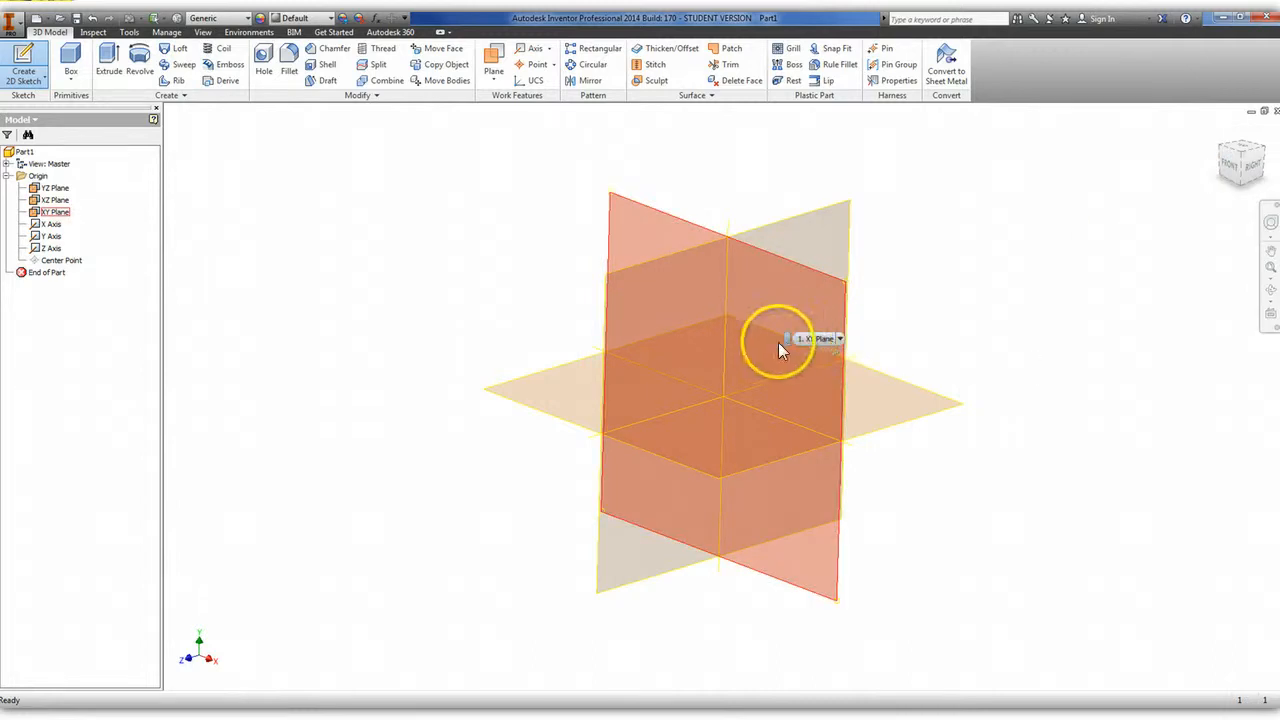
{"action": "left_click", "coordinate": [767, 366]}
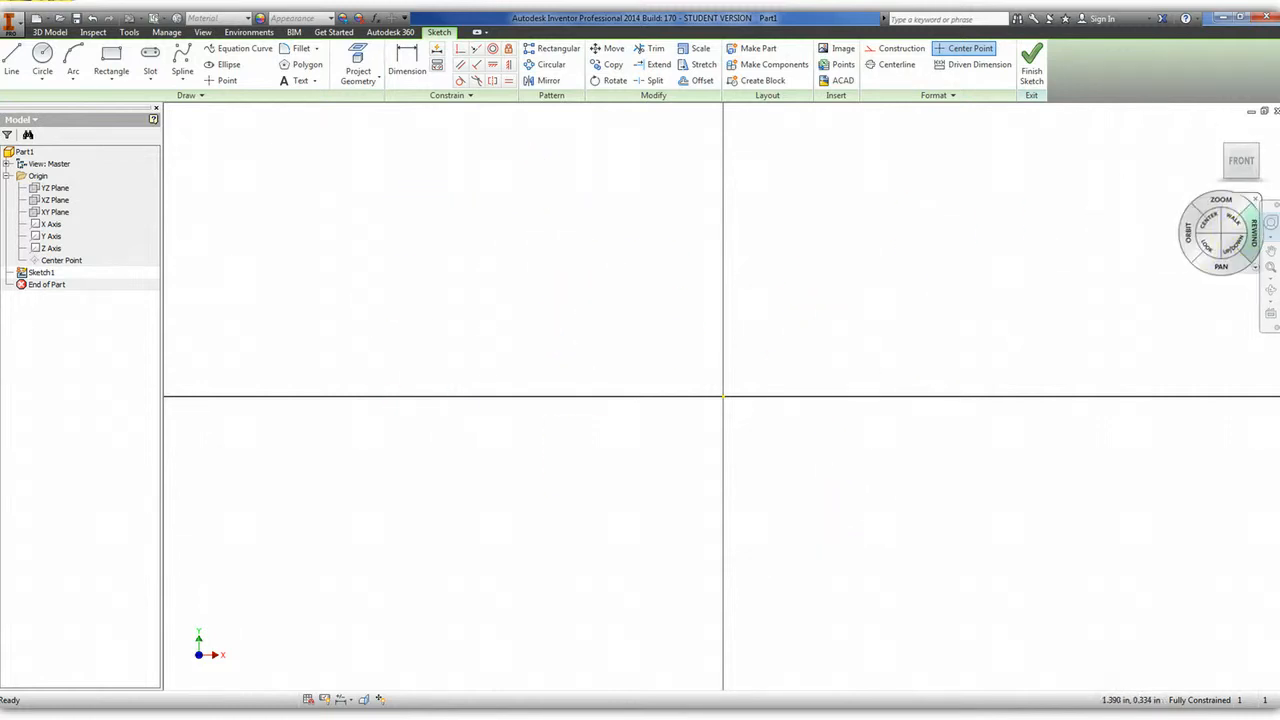
Try out the steering wheel and zoom tools and pan the empty sketch around its origin.
{"action": "left_click", "coordinate": [1271, 226]}
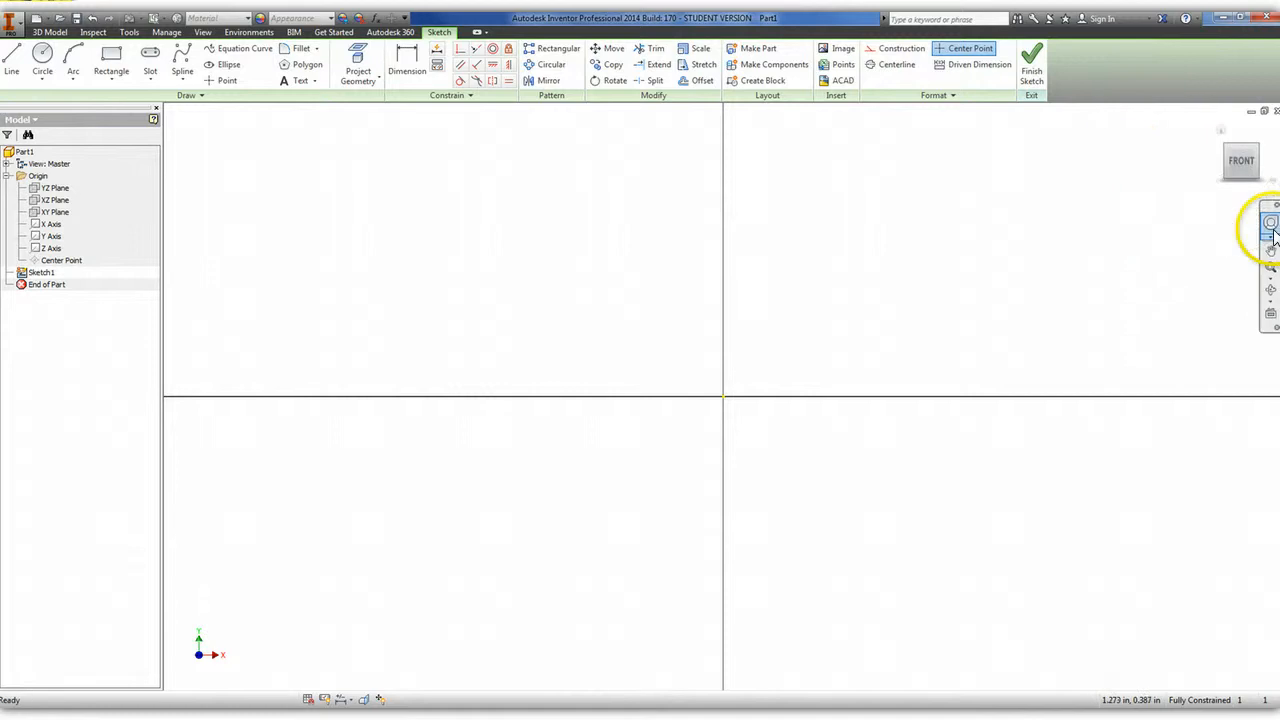
{"action": "left_click", "coordinate": [1271, 252]}
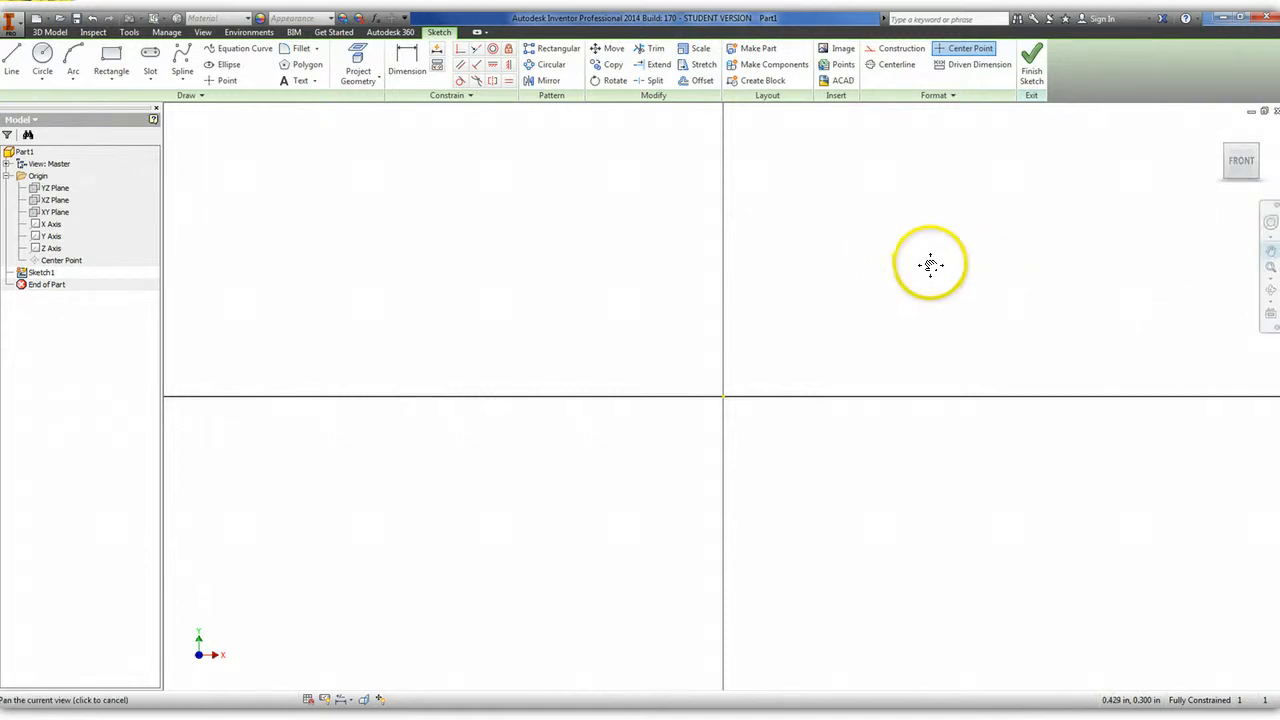
{"action": "left_click_drag", "start_coordinate": [929, 263], "coordinate": [1100, 271]}
{"action": "mouse_move", "coordinate": [956, 289]}
{"action": "left_mouse_down"}
{"action": "mouse_move", "coordinate": [743, 274]}
{"action": "mouse_move", "coordinate": [823, 214]}
{"action": "left_mouse_up"}
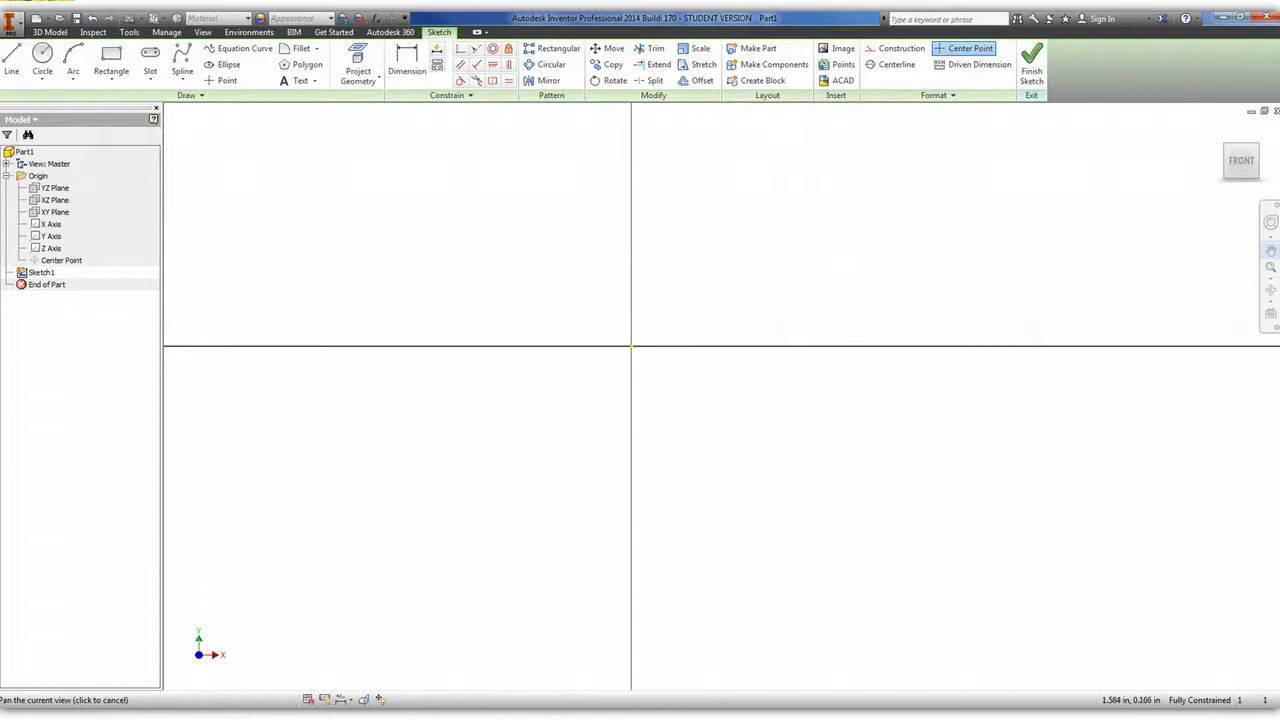
{"action": "left_click", "coordinate": [1271, 268]}
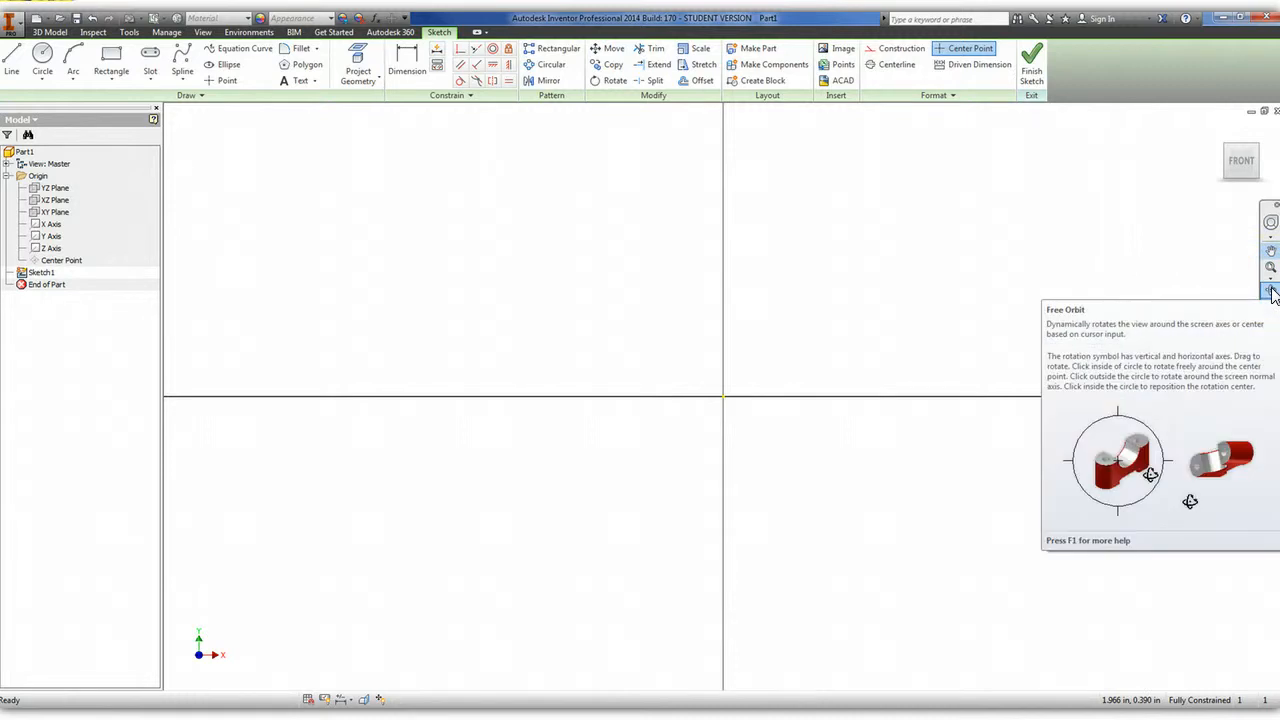
Rotate the sketch view in several directions with Free Orbit to see the axes from different angles.
{"action": "left_click", "coordinate": [1271, 291]}
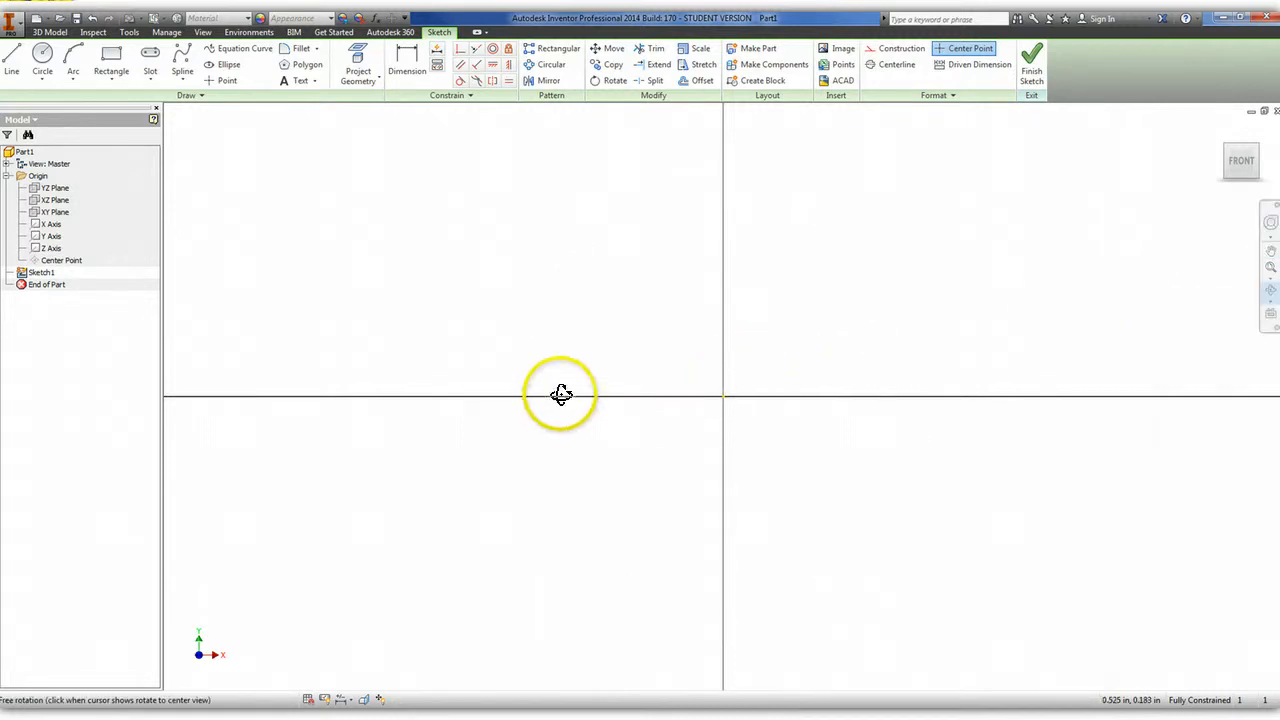
{"action": "left_click_drag", "start_coordinate": [970, 398], "coordinate": [729, 337]}
{"action": "mouse_move", "coordinate": [866, 317]}
{"action": "left_mouse_down"}
{"action": "mouse_move", "coordinate": [1063, 346]}
{"action": "mouse_move", "coordinate": [896, 395]}
{"action": "left_mouse_up"}
{"action": "left_click_drag", "start_coordinate": [981, 316], "coordinate": [1109, 266]}
{"action": "mouse_move", "coordinate": [1074, 227]}
{"action": "left_mouse_down"}
{"action": "mouse_move", "coordinate": [920, 251]}
{"action": "mouse_move", "coordinate": [810, 298]}
{"action": "mouse_move", "coordinate": [791, 449]}
{"action": "mouse_move", "coordinate": [767, 360]}
{"action": "left_mouse_up"}
{"action": "mouse_move", "coordinate": [1191, 306]}
{"action": "left_mouse_down"}
{"action": "mouse_move", "coordinate": [846, 363]}
{"action": "mouse_move", "coordinate": [711, 340]}
{"action": "left_mouse_up"}
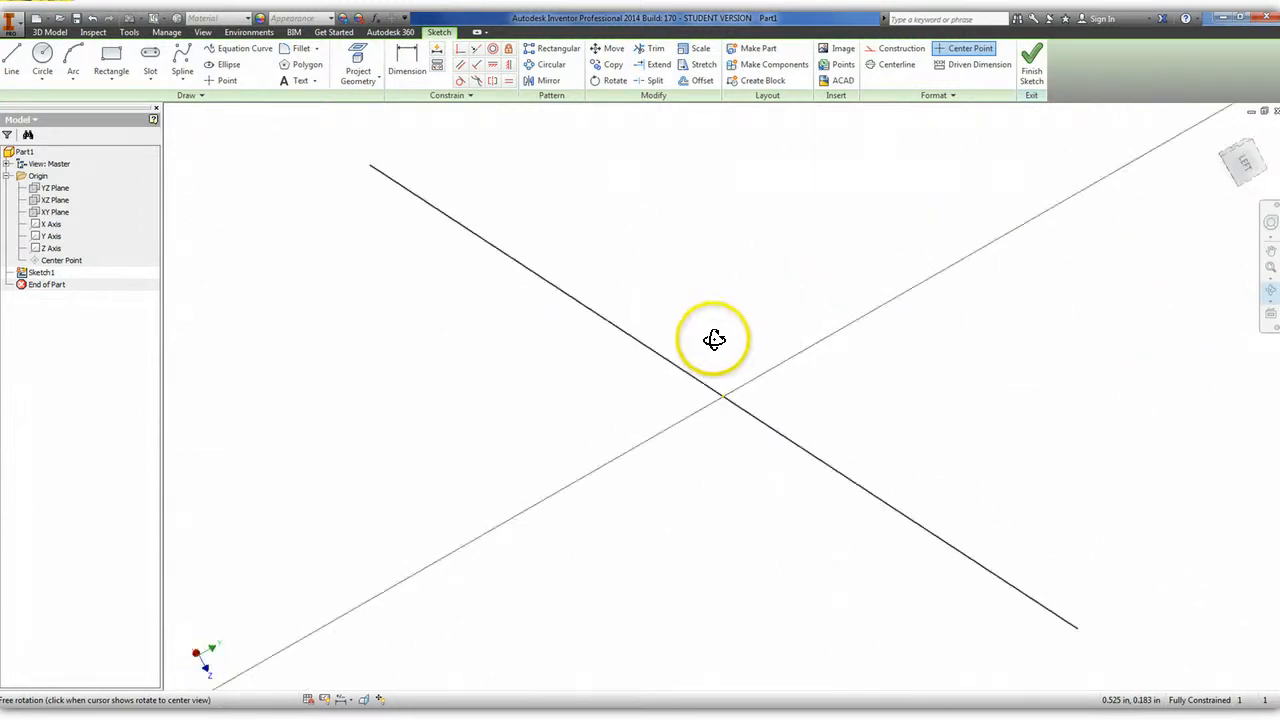
{"action": "left_click", "coordinate": [1273, 268]}
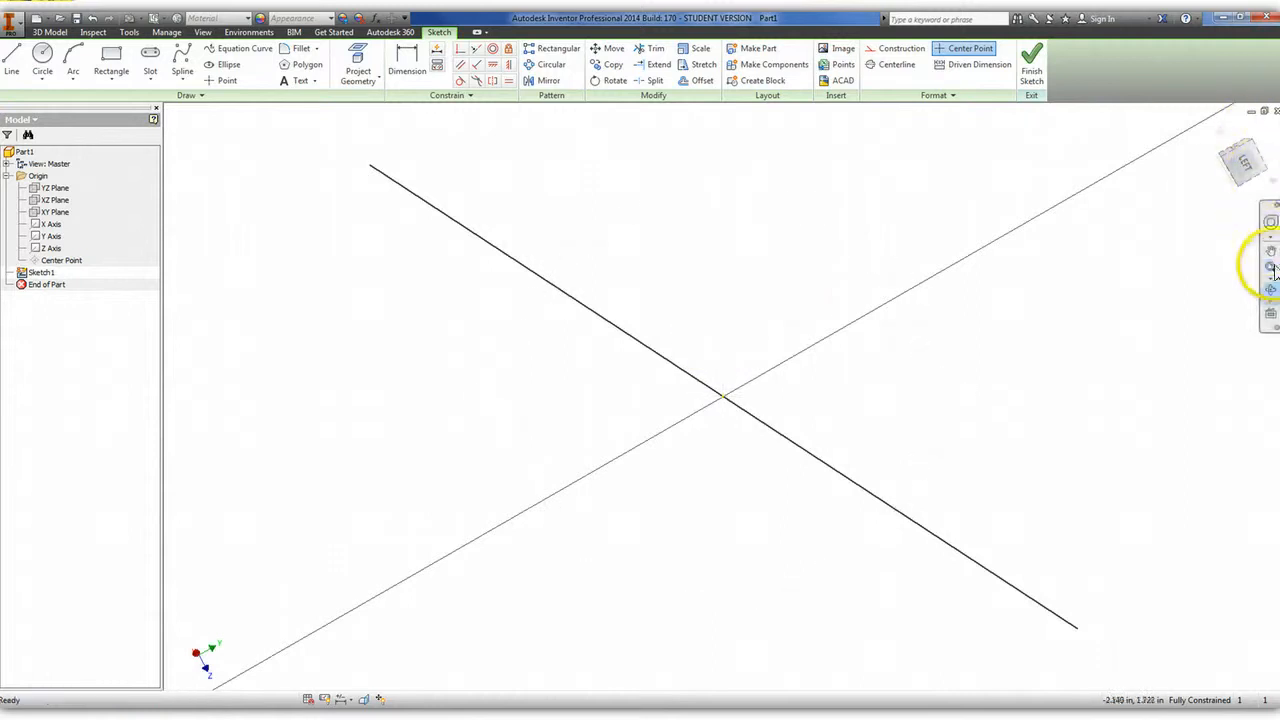
{"action": "left_click", "coordinate": [1271, 289]}
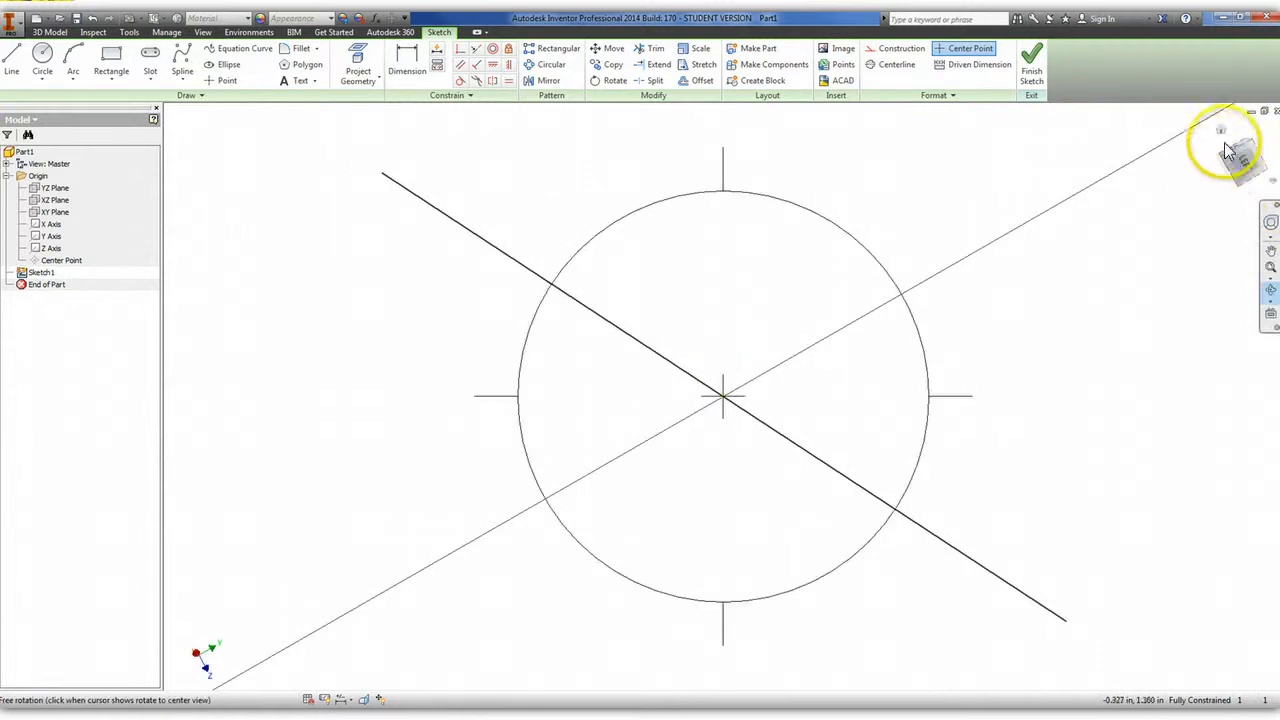
Rotate the sketch with the ViewCube and restore the straight front view.
{"action": "left_click_drag", "start_coordinate": [1239, 160], "coordinate": [203, 242]}
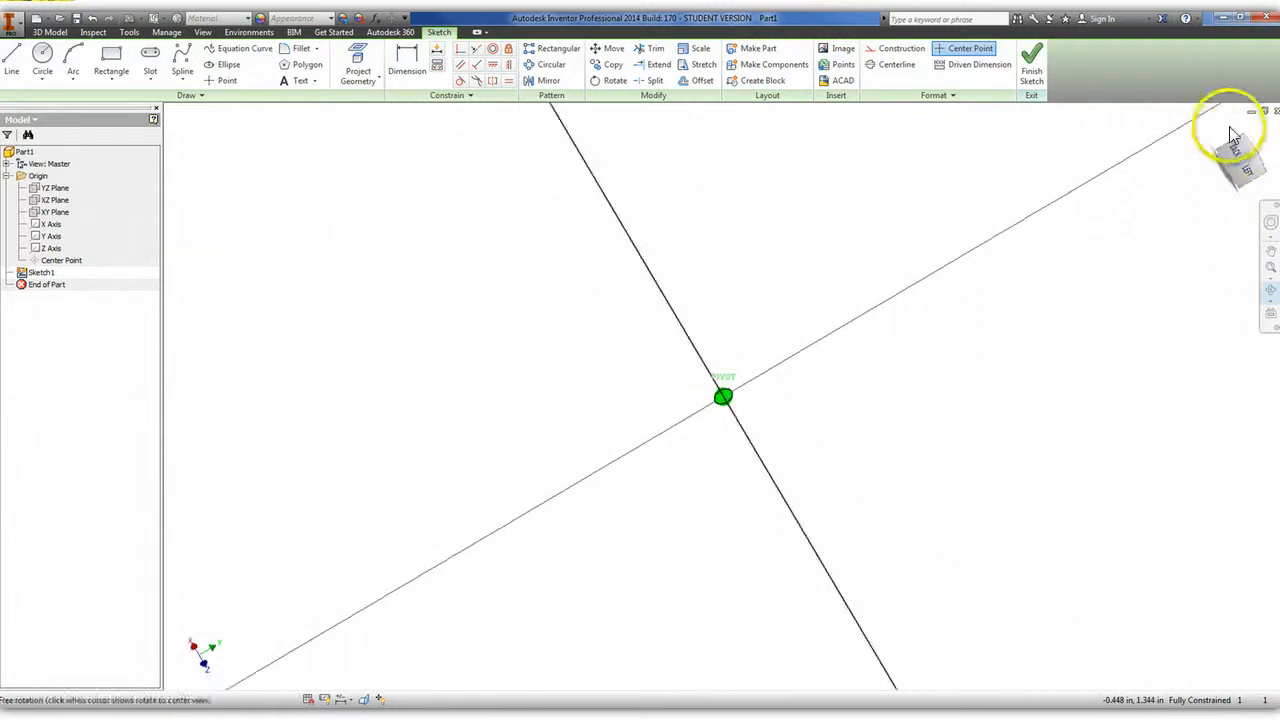
{"action": "left_click_drag", "start_coordinate": [1243, 152], "coordinate": [1225, 135]}
{"action": "left_click", "coordinate": [1231, 167]}
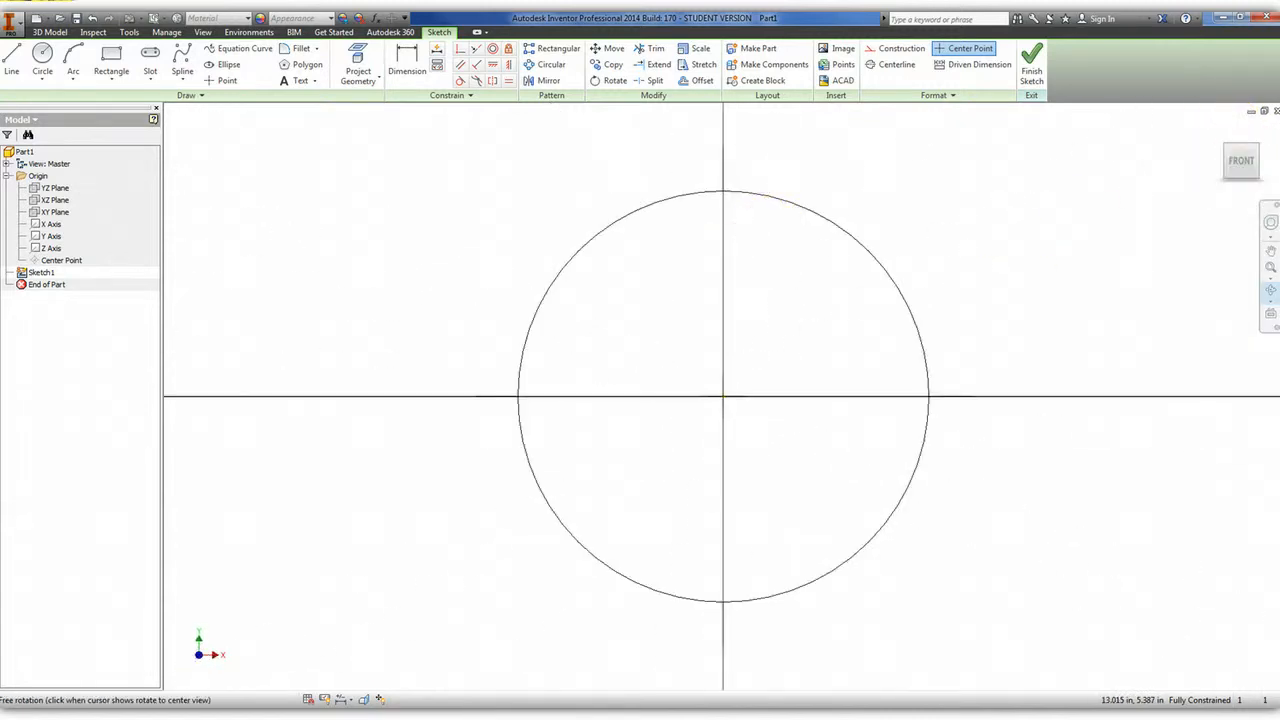
Try the Look At tool in the sketch and examine its description.
{"action": "left_click", "coordinate": [1268, 317]}
{"action": "left_click", "coordinate": [1270, 317]}
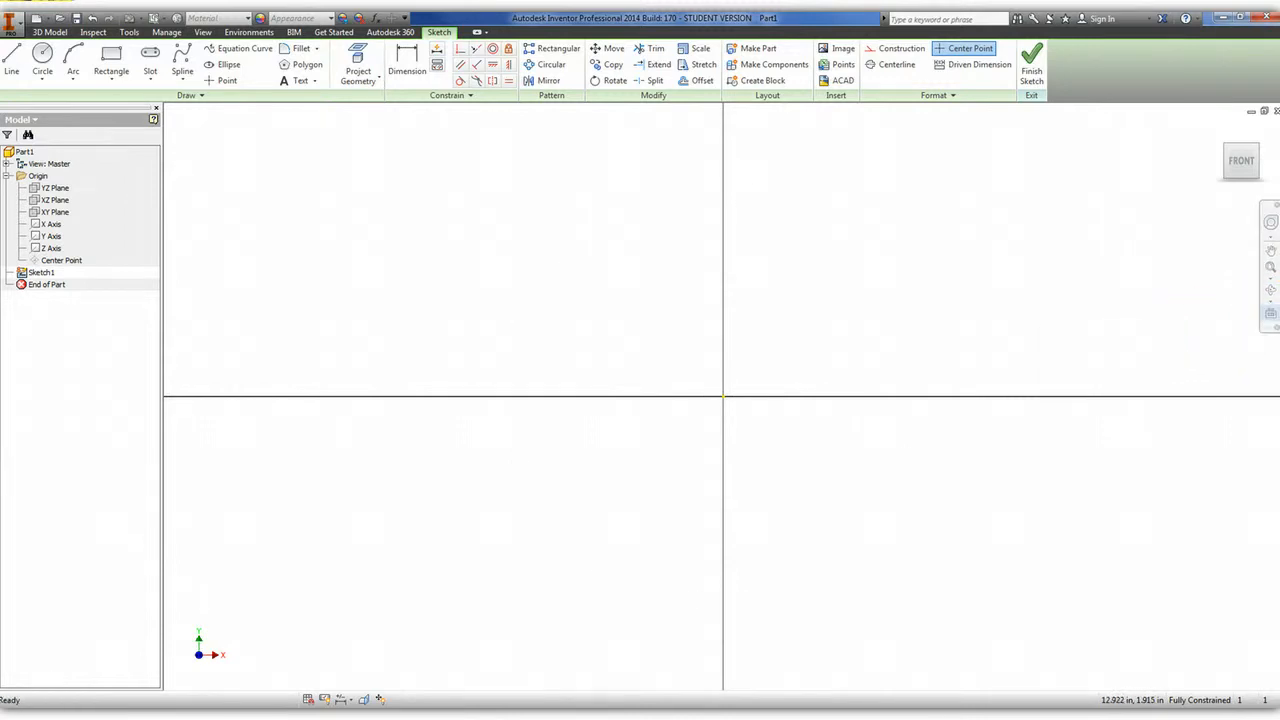
{"action": "left_click", "coordinate": [1270, 316]}
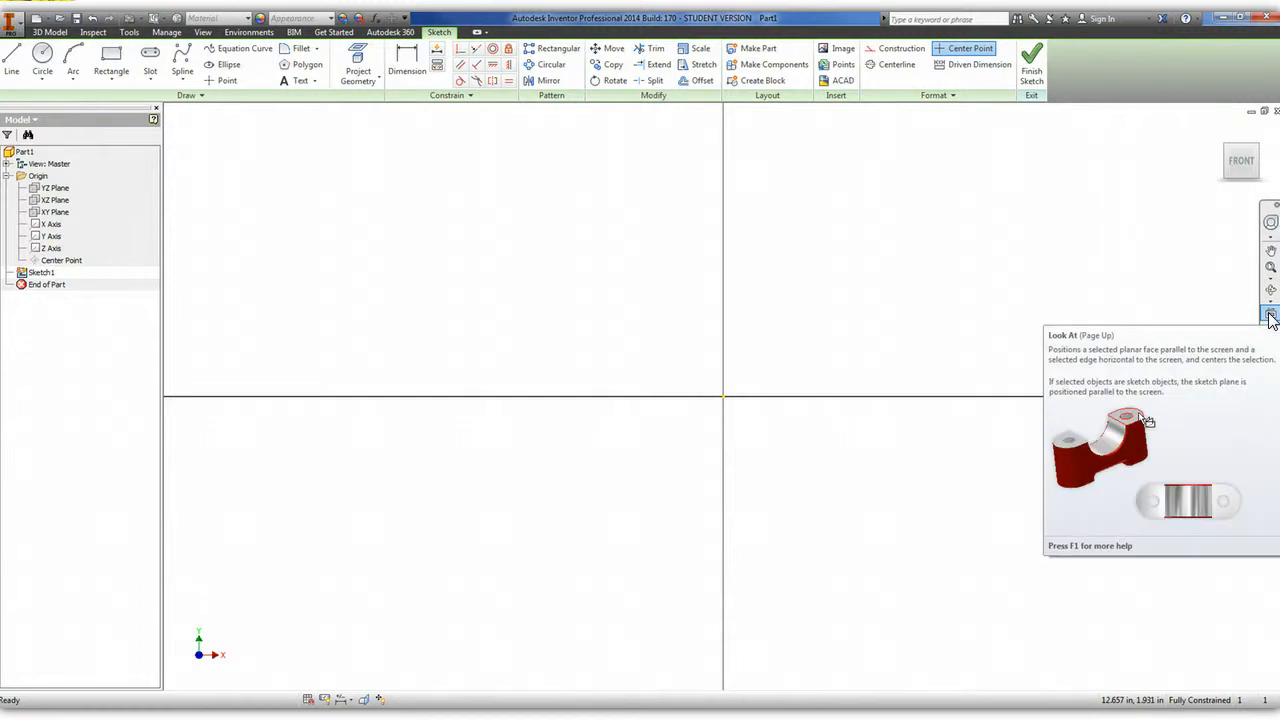
{"action": "left_click", "coordinate": [1271, 317]}
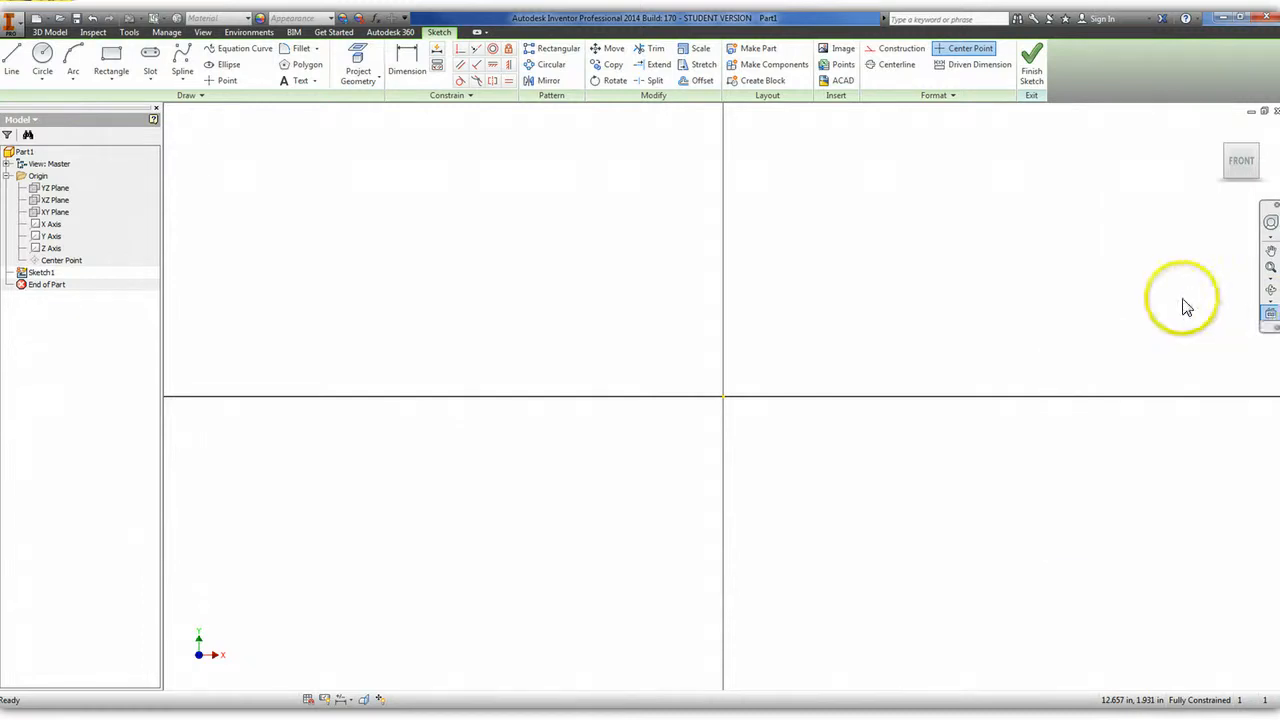
{"action": "left_click", "coordinate": [1266, 316]}
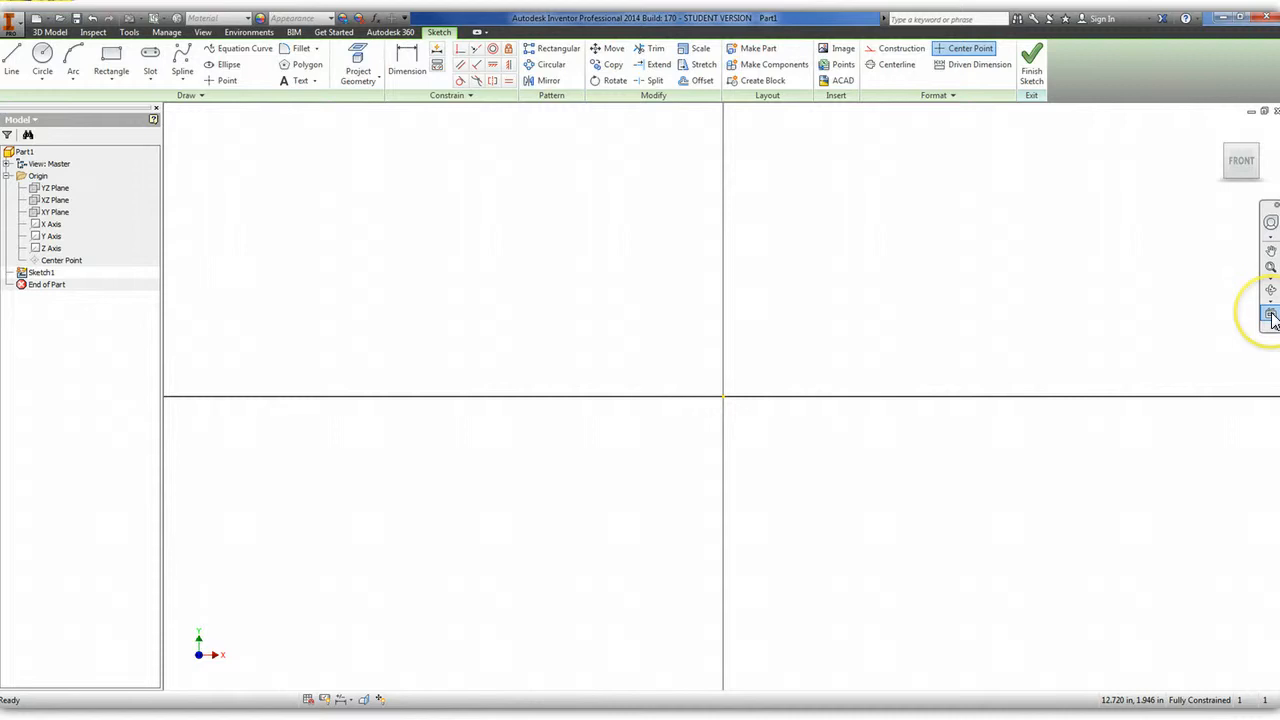
{"action": "left_click", "coordinate": [1270, 316]}
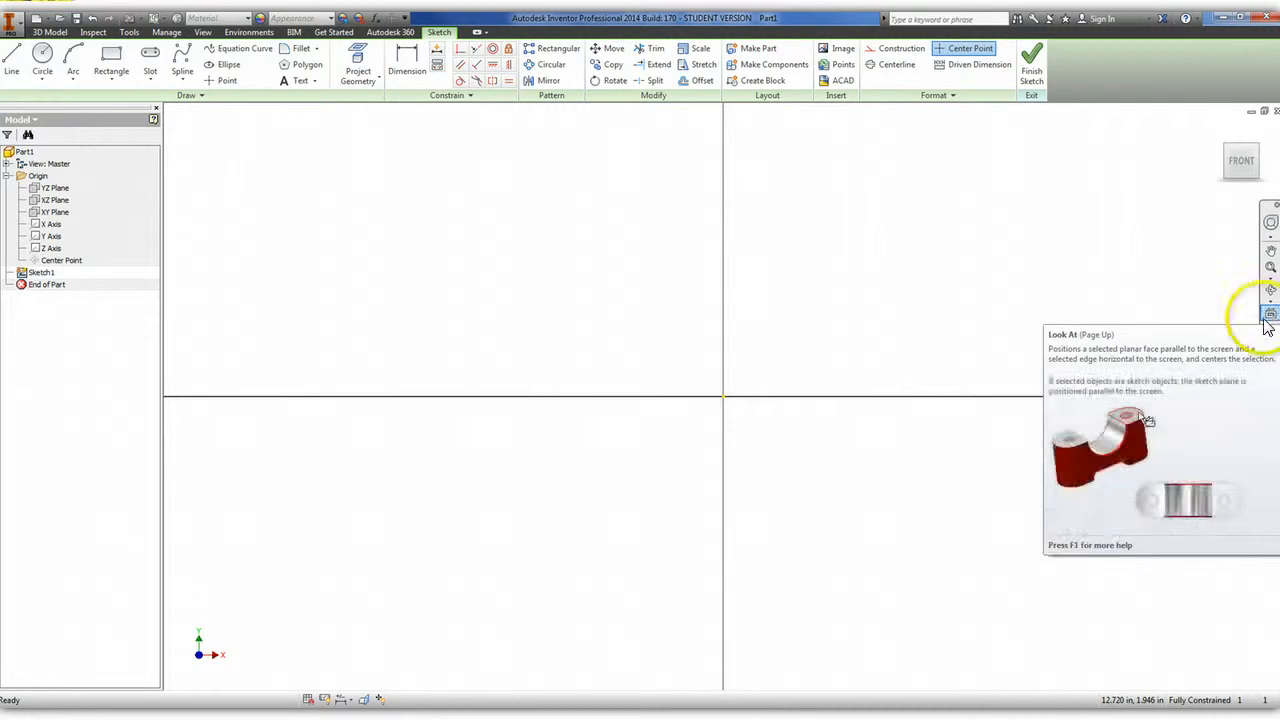
{"action": "left_click", "coordinate": [1267, 316]}
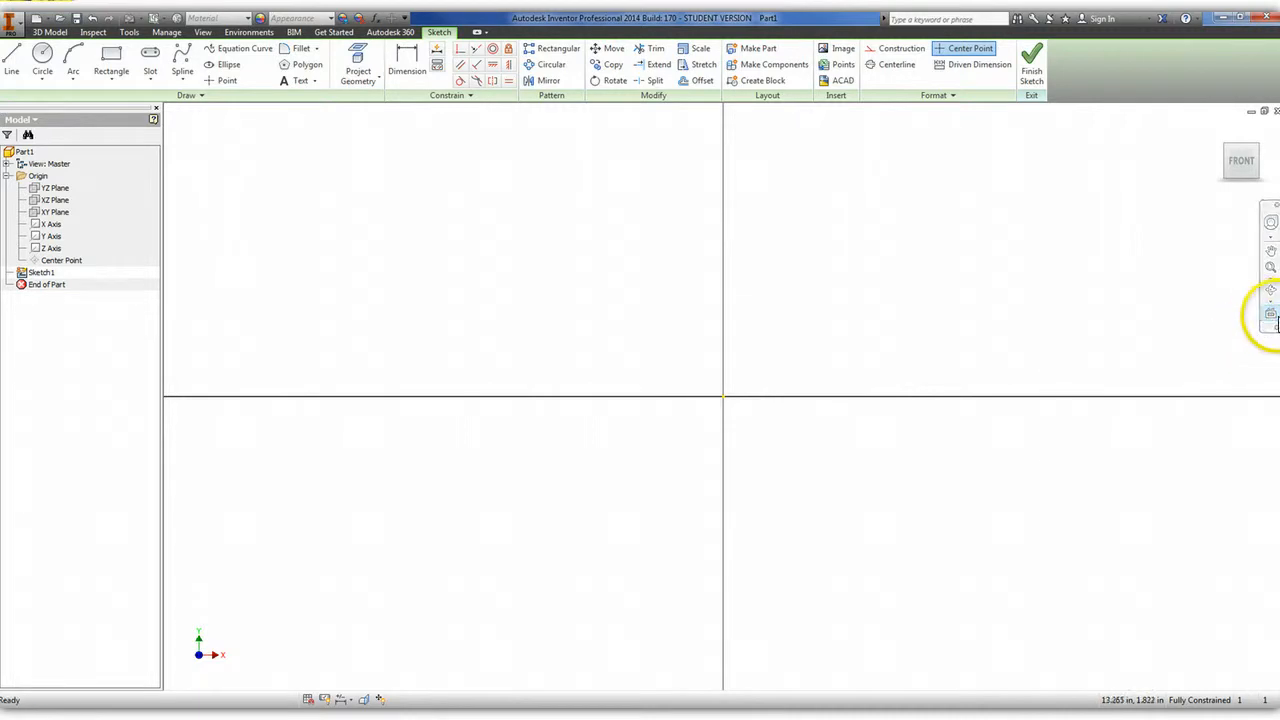
{"action": "left_click", "coordinate": [1270, 316]}
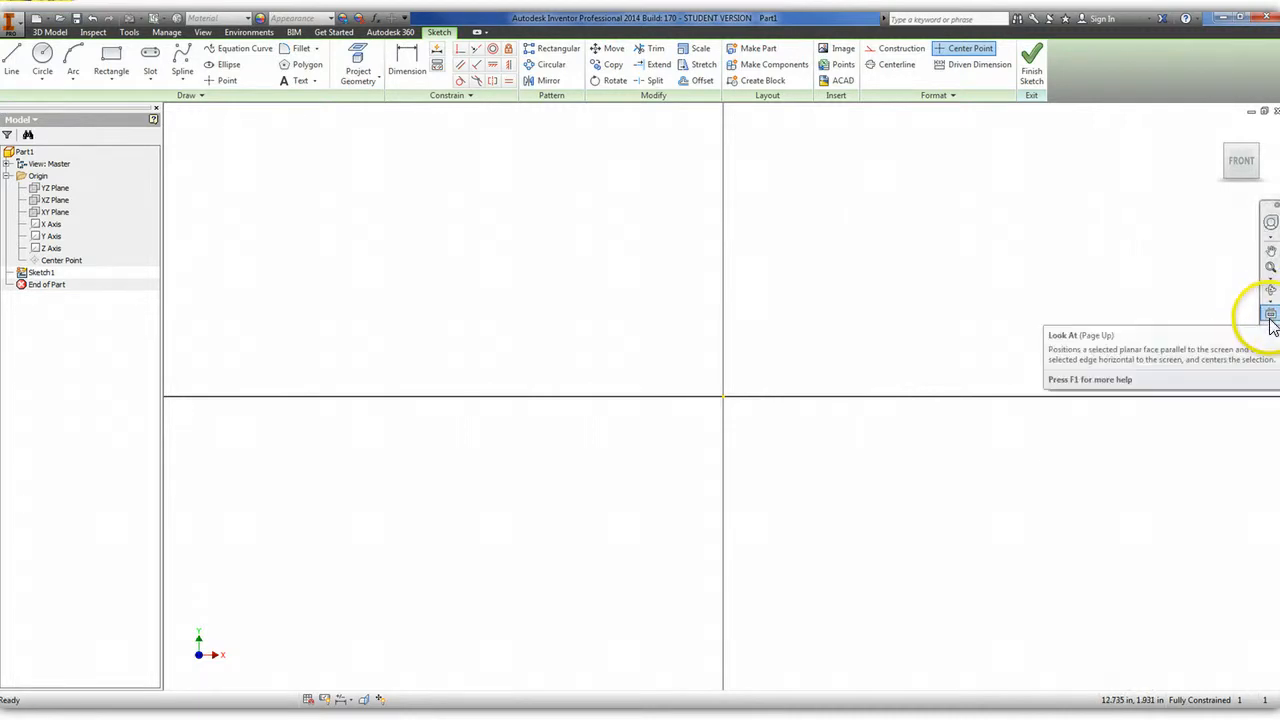
{"action": "left_click", "coordinate": [1270, 316]}
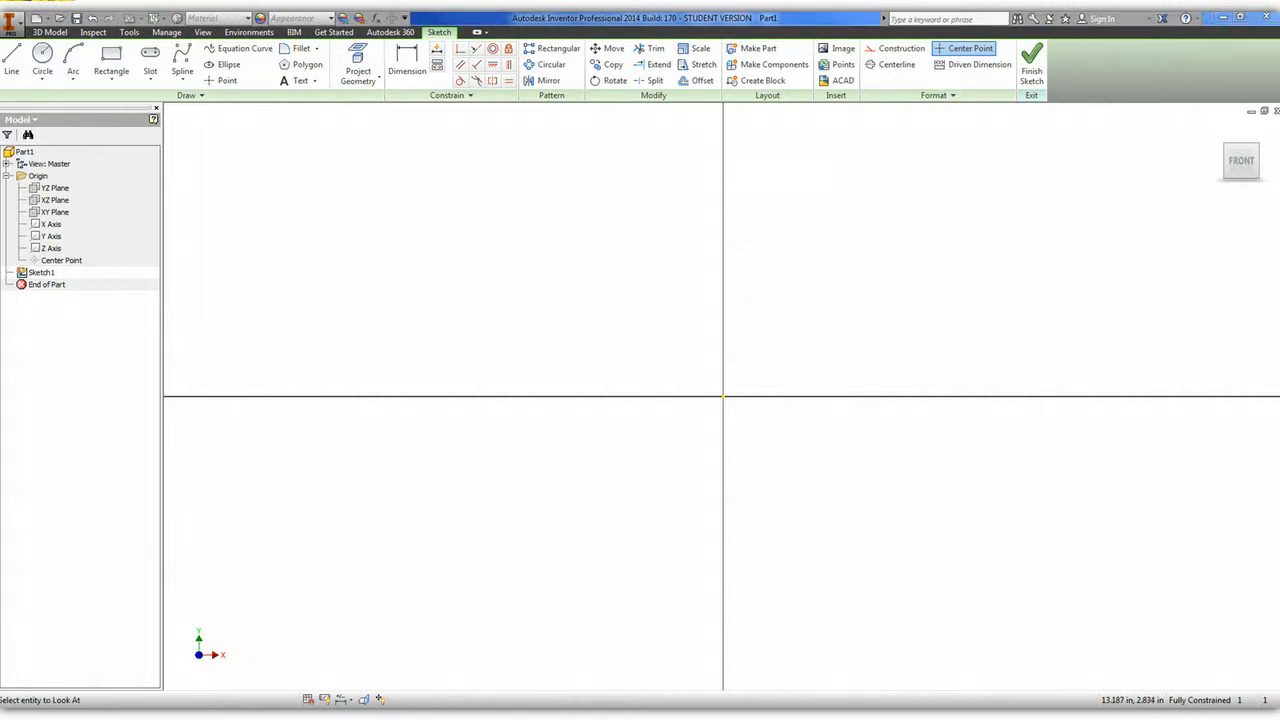
Switch to the browser, review the Inventor help page "Orient planar element with View Face", and return to Inventor.
{"action": "left_click_drag", "start_coordinate": [223, 718], "coordinate": [449, 0]}
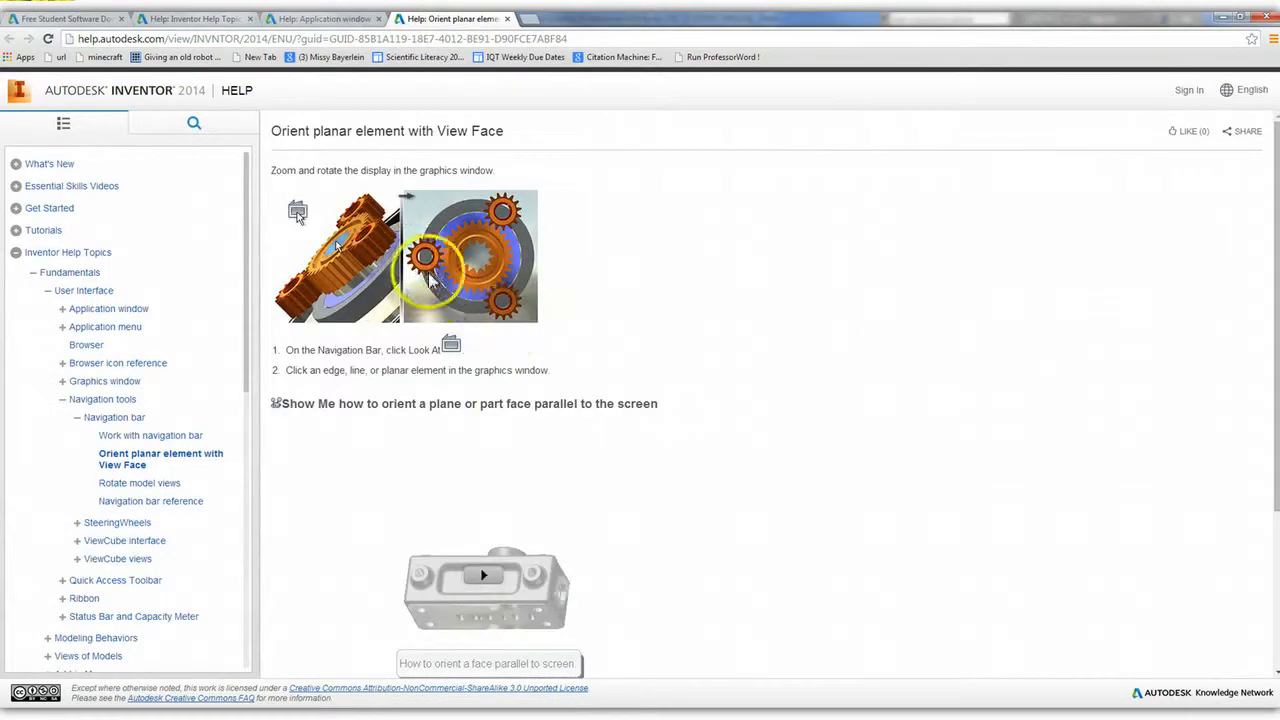
{"action": "scroll", "coordinate": [466, 486], "scroll_direction": "down", "scroll_amount": 1}
{"action": "scroll", "coordinate": [440, 440], "scroll_direction": "up", "scroll_amount": 1}
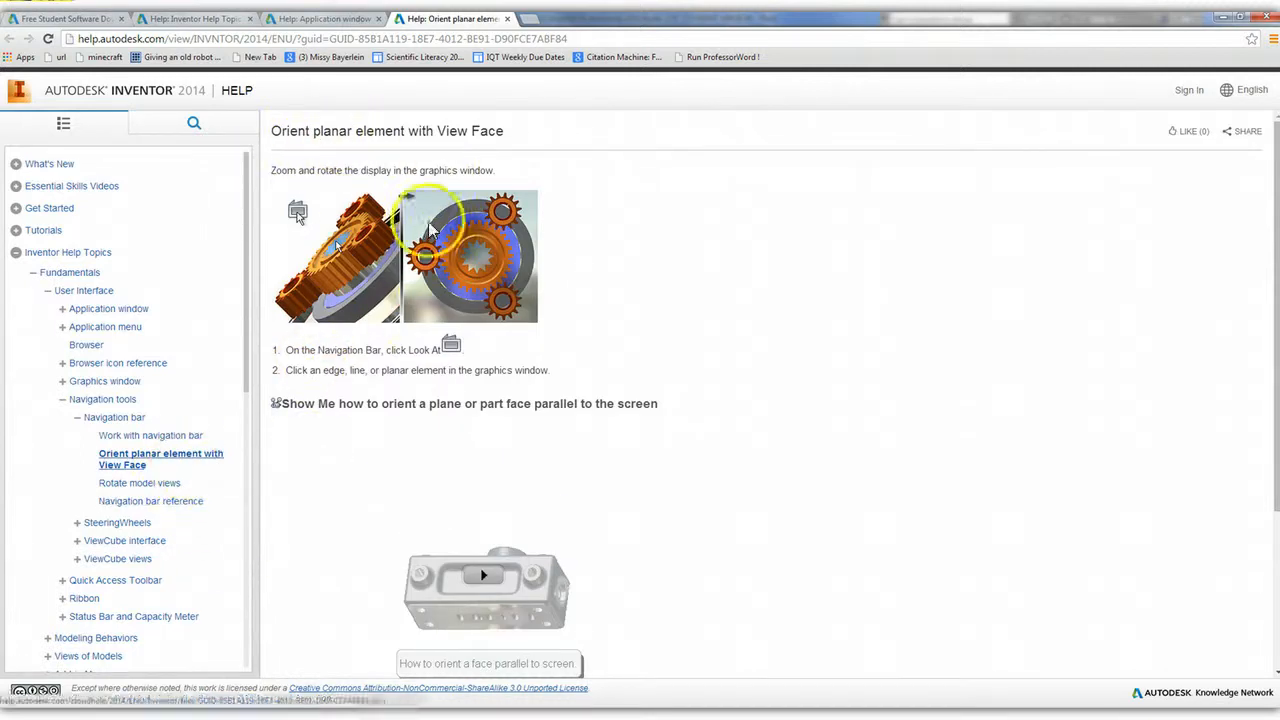
{"action": "double_click", "coordinate": [610, 22]}
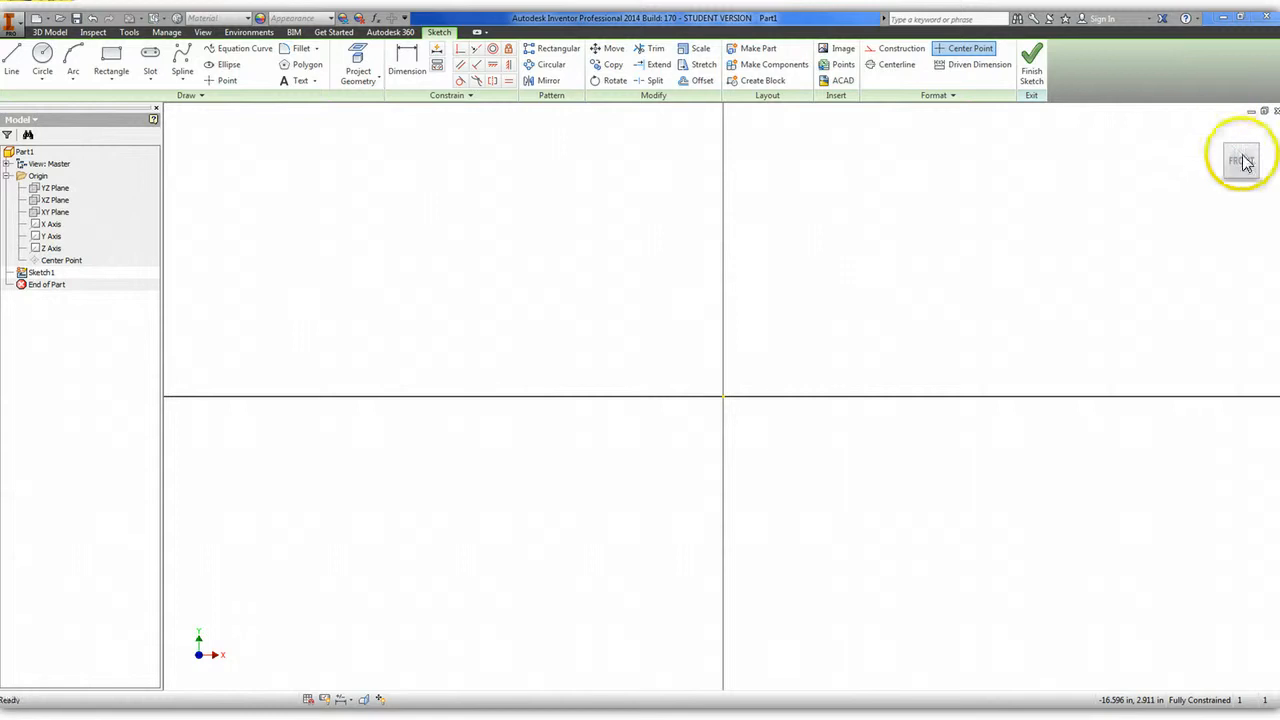
Collapse the Origin folder in the model tree and try Look At on Sketch1.
{"action": "left_click", "coordinate": [14, 372]}
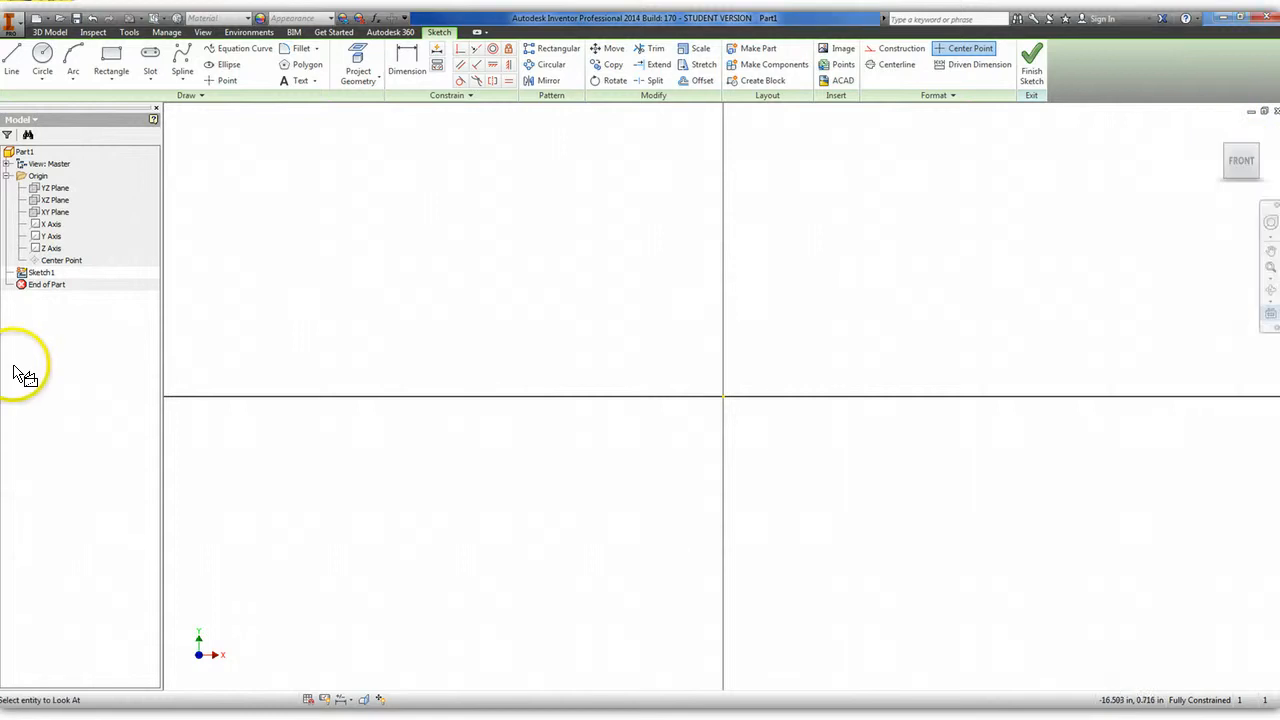
{"action": "left_click", "coordinate": [9, 177]}
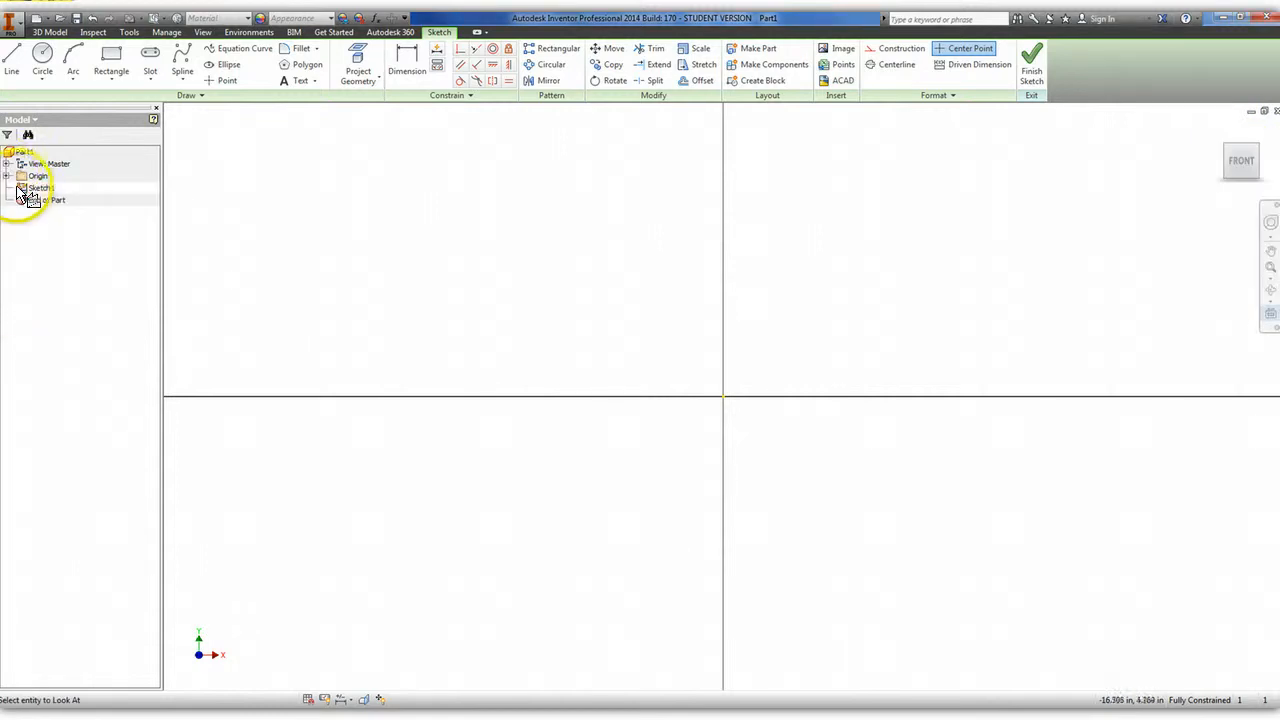
{"action": "right_click", "coordinate": [22, 189]}
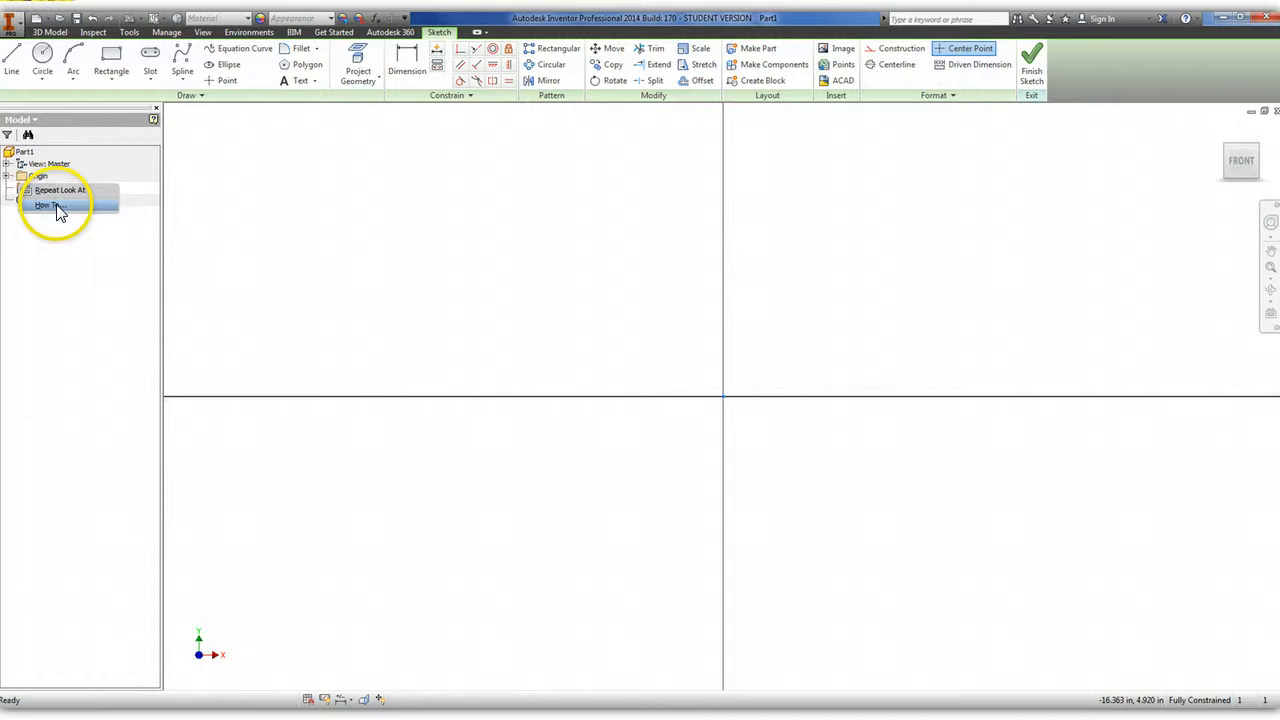
{"action": "left_click", "coordinate": [45, 189]}
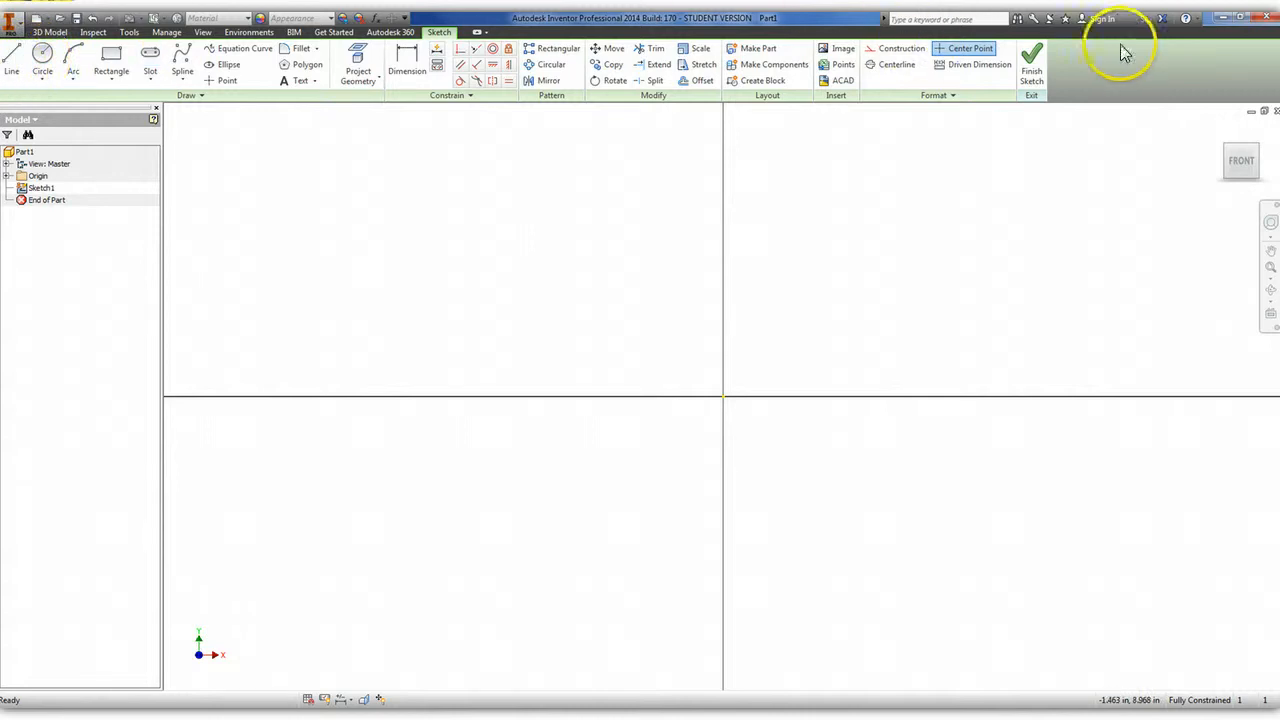
Sketch a closed four-line diamond around the origin with its corners on both axes, the upper-right side about 7.95 in long.
{"action": "left_click", "coordinate": [14, 77]}
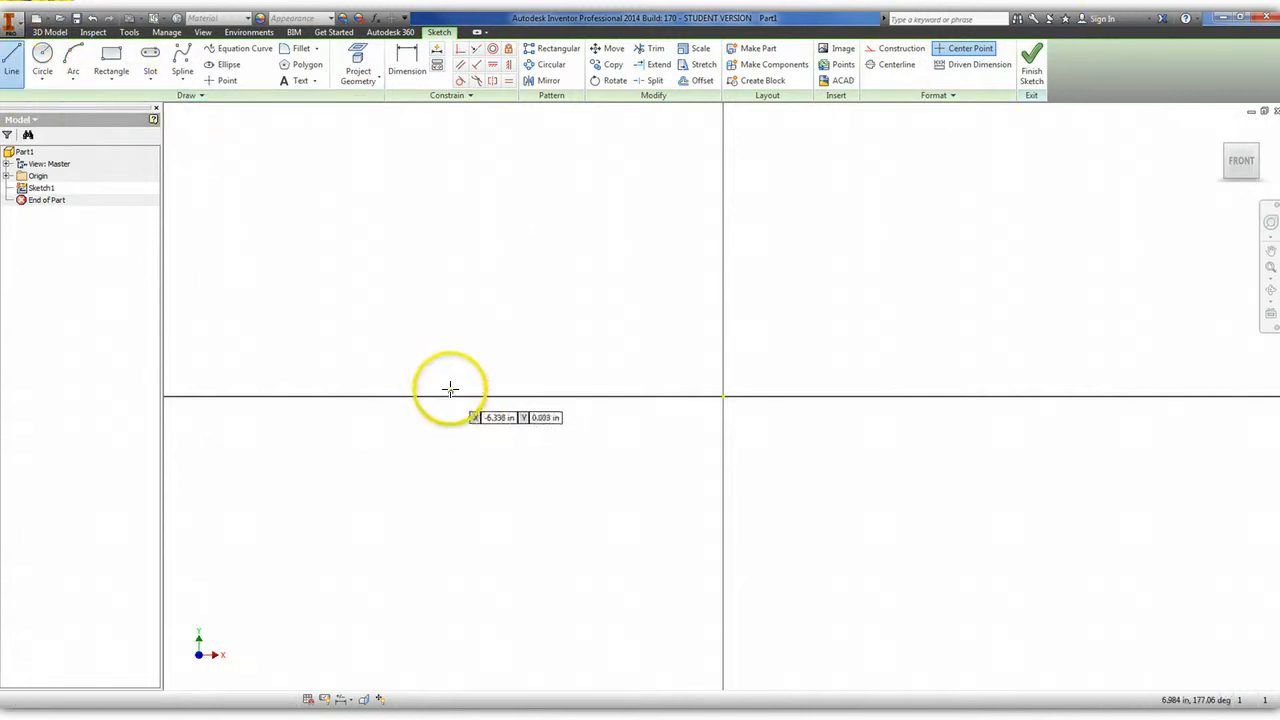
{"action": "left_click", "coordinate": [448, 396]}
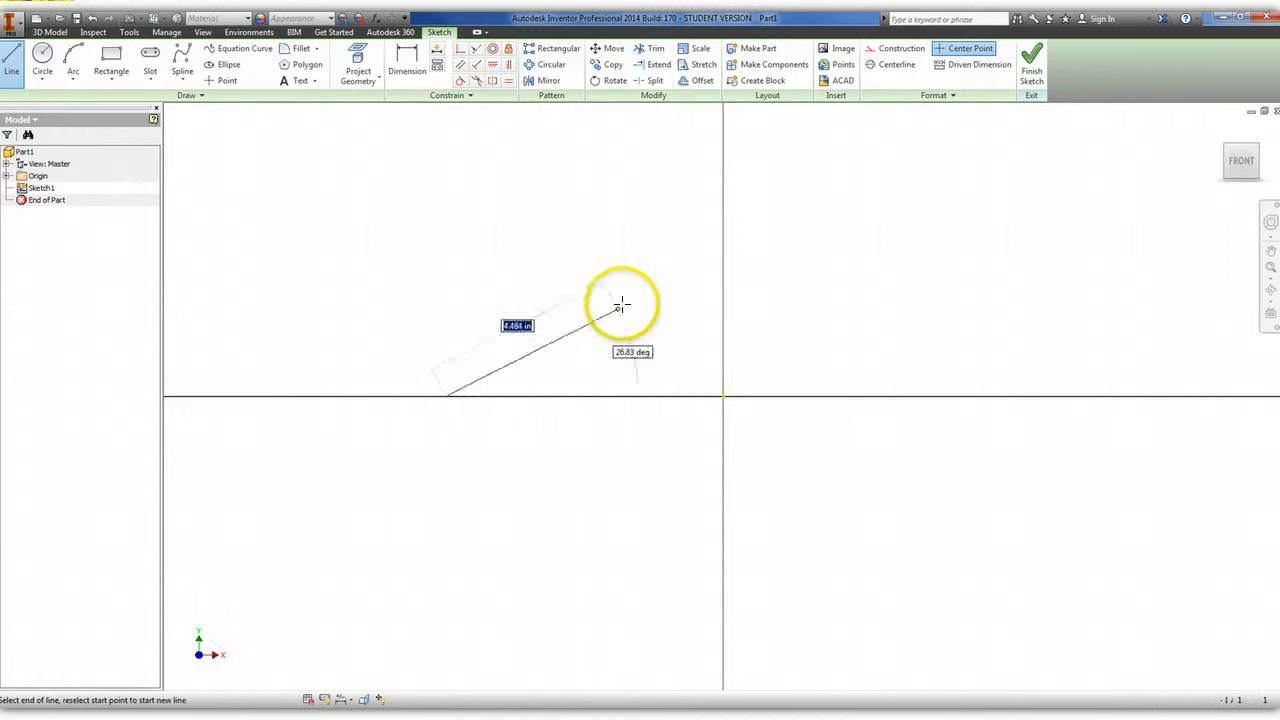
{"action": "left_click", "coordinate": [721, 207]}
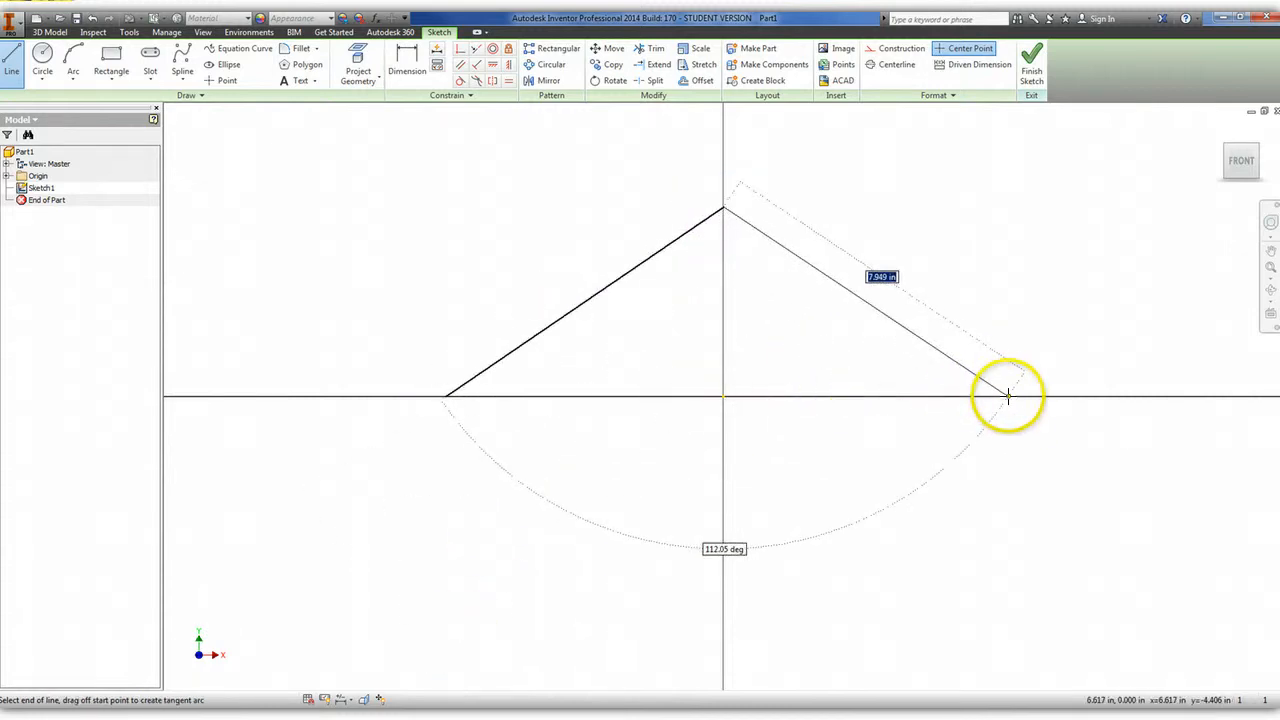
{"action": "left_click", "coordinate": [1008, 396]}
{"action": "left_click", "coordinate": [723, 560]}
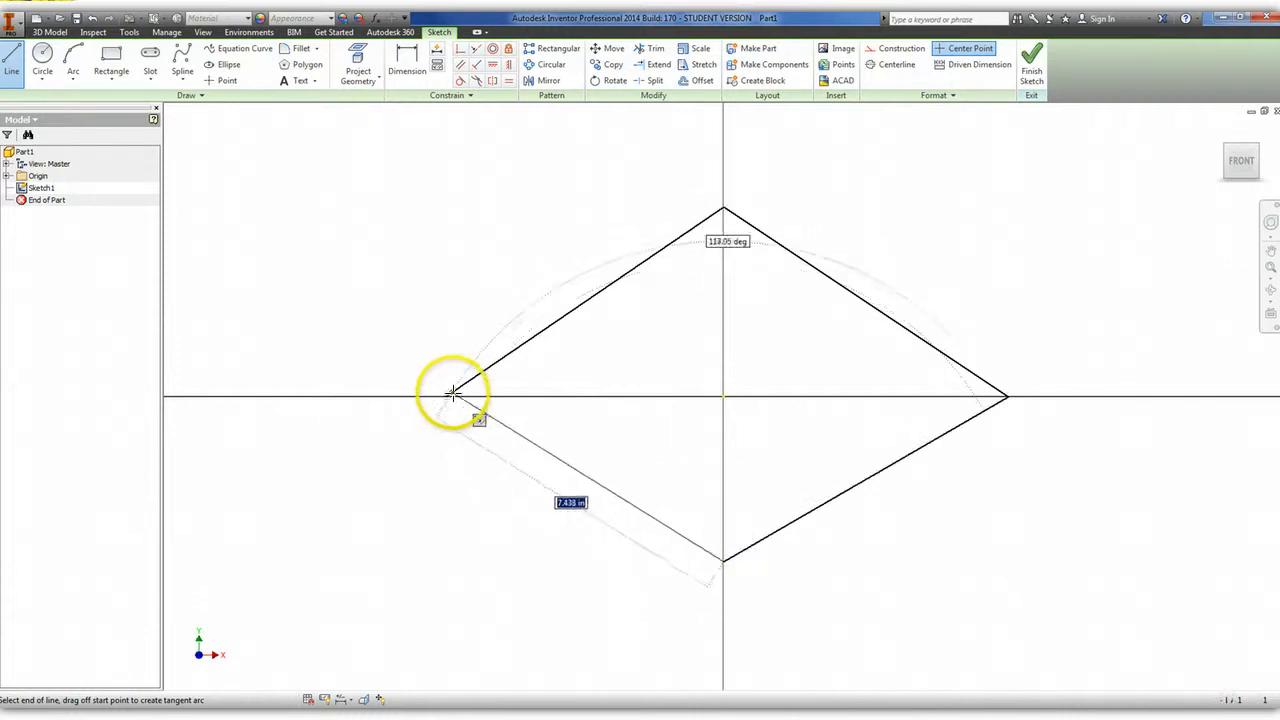
{"action": "left_click", "coordinate": [446, 396]}
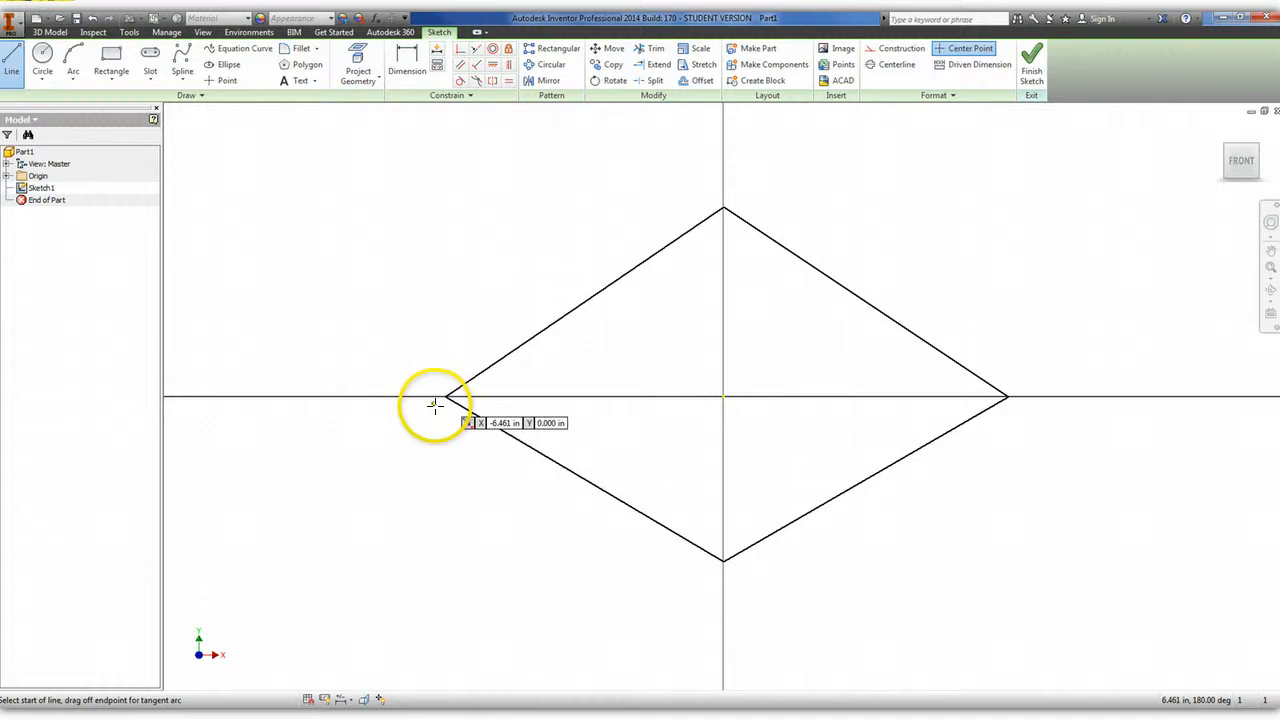
{"action": "right_click", "coordinate": [434, 410]}
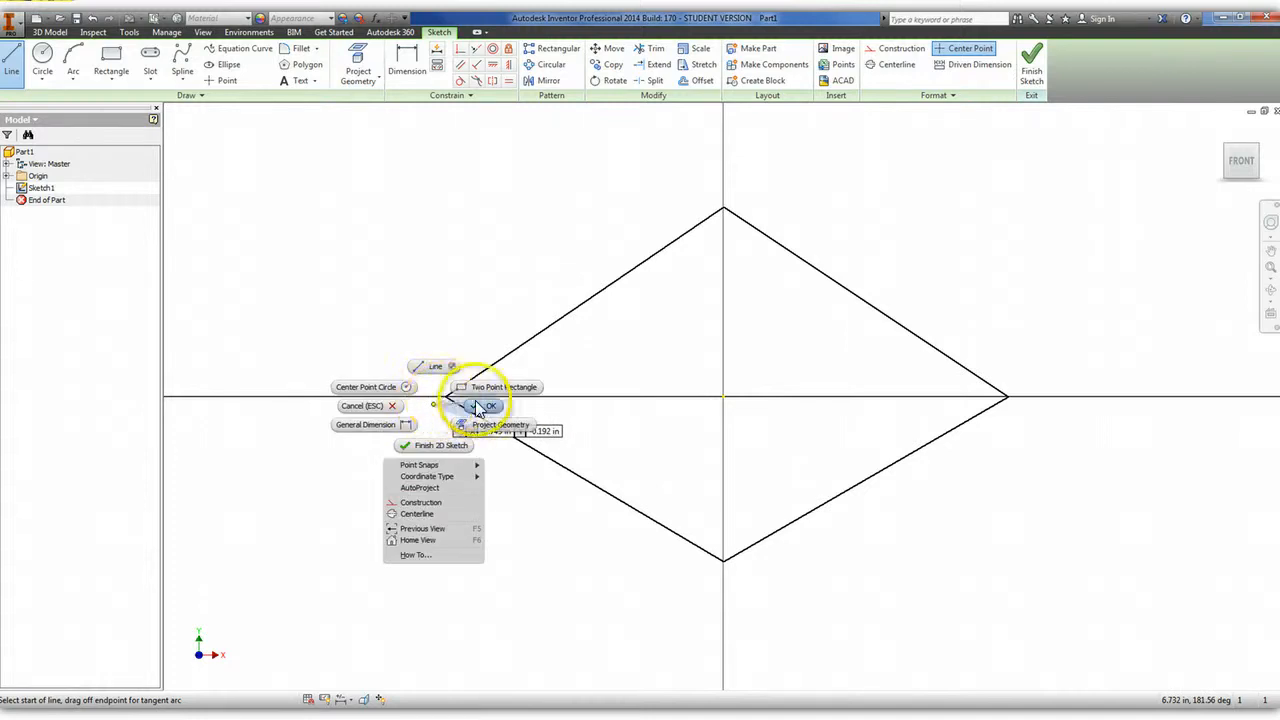
{"action": "left_click", "coordinate": [476, 412]}
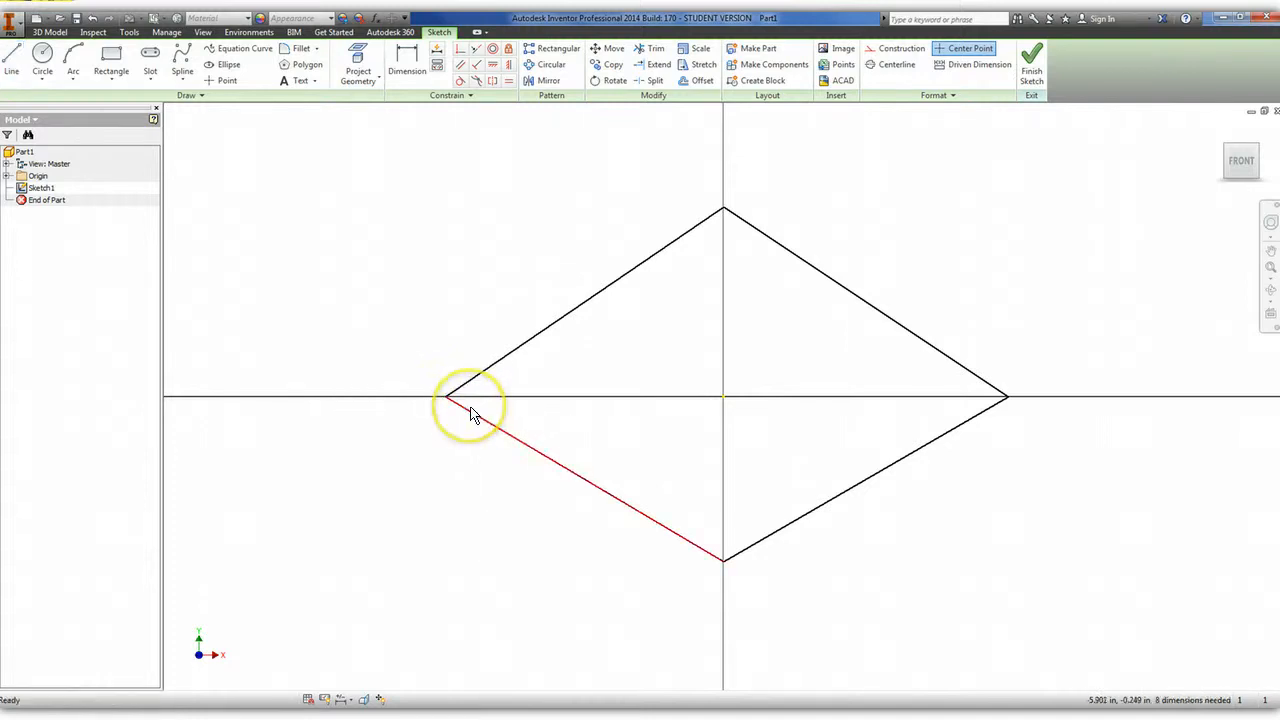
Sketch a center-point circle at the origin, small enough to fit inside the diamond.
{"action": "left_click", "coordinate": [43, 80]}
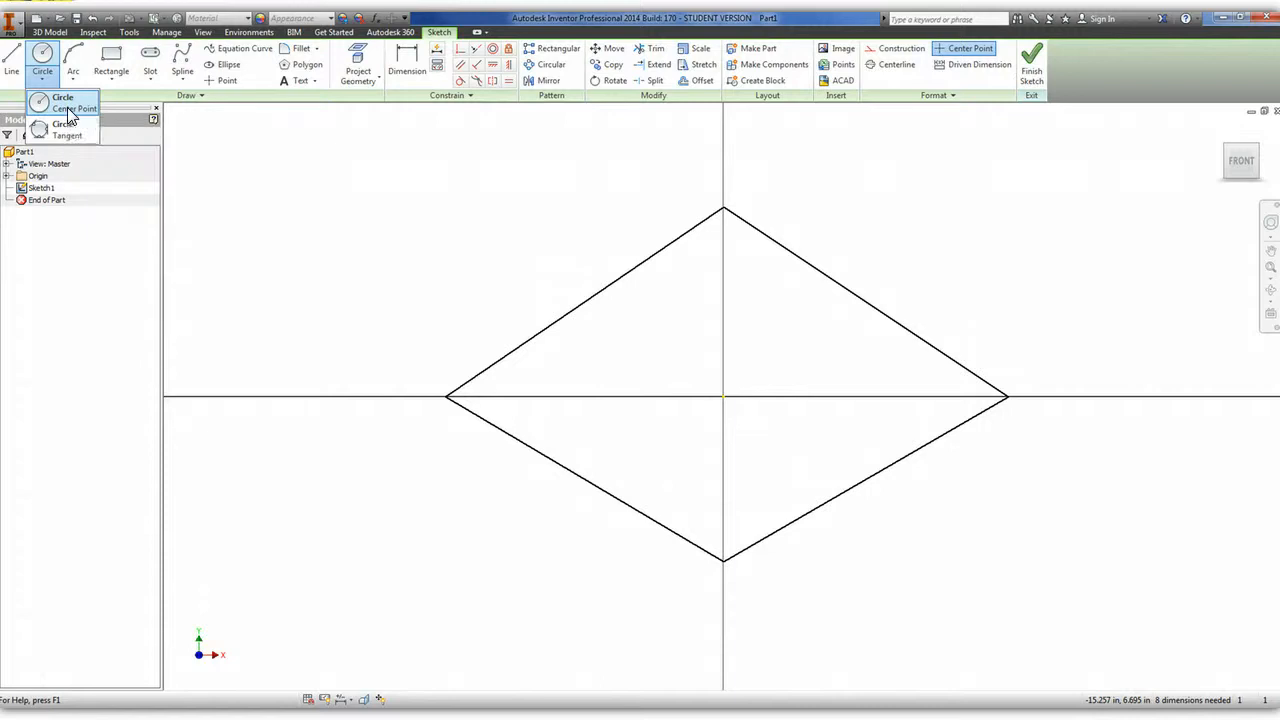
{"action": "left_click", "coordinate": [70, 106]}
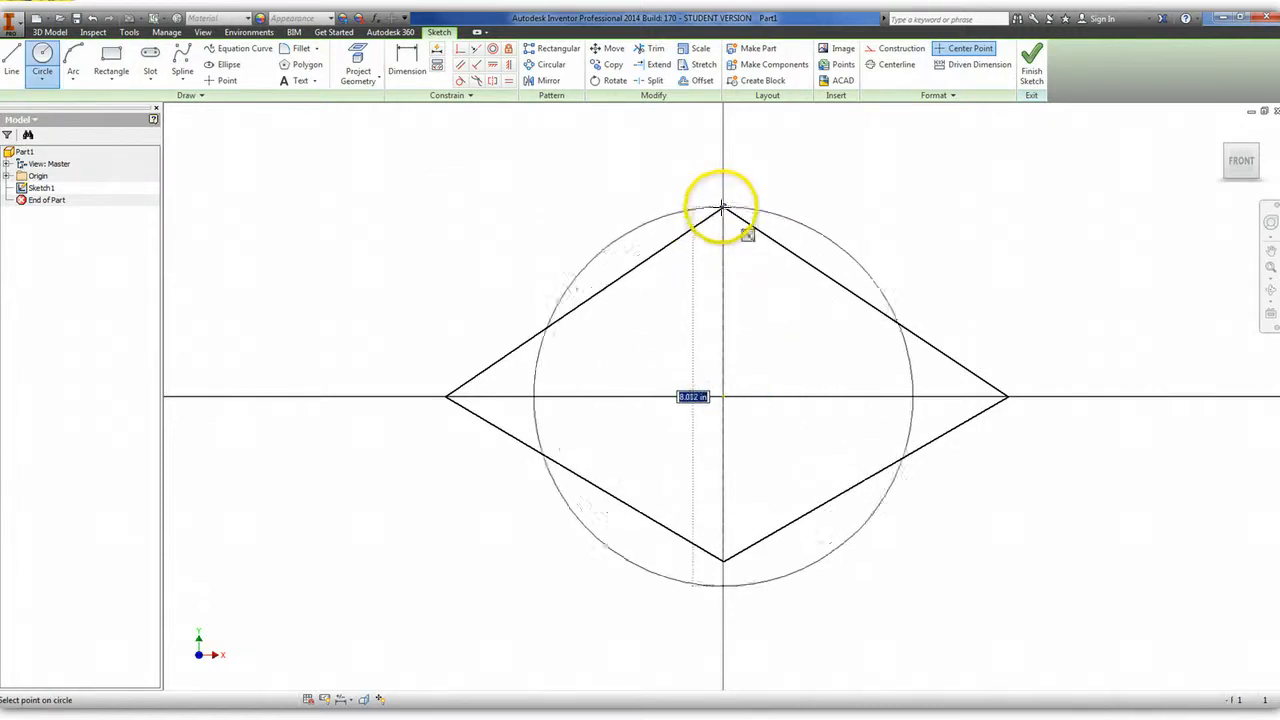
{"action": "left_click", "coordinate": [746, 300]}
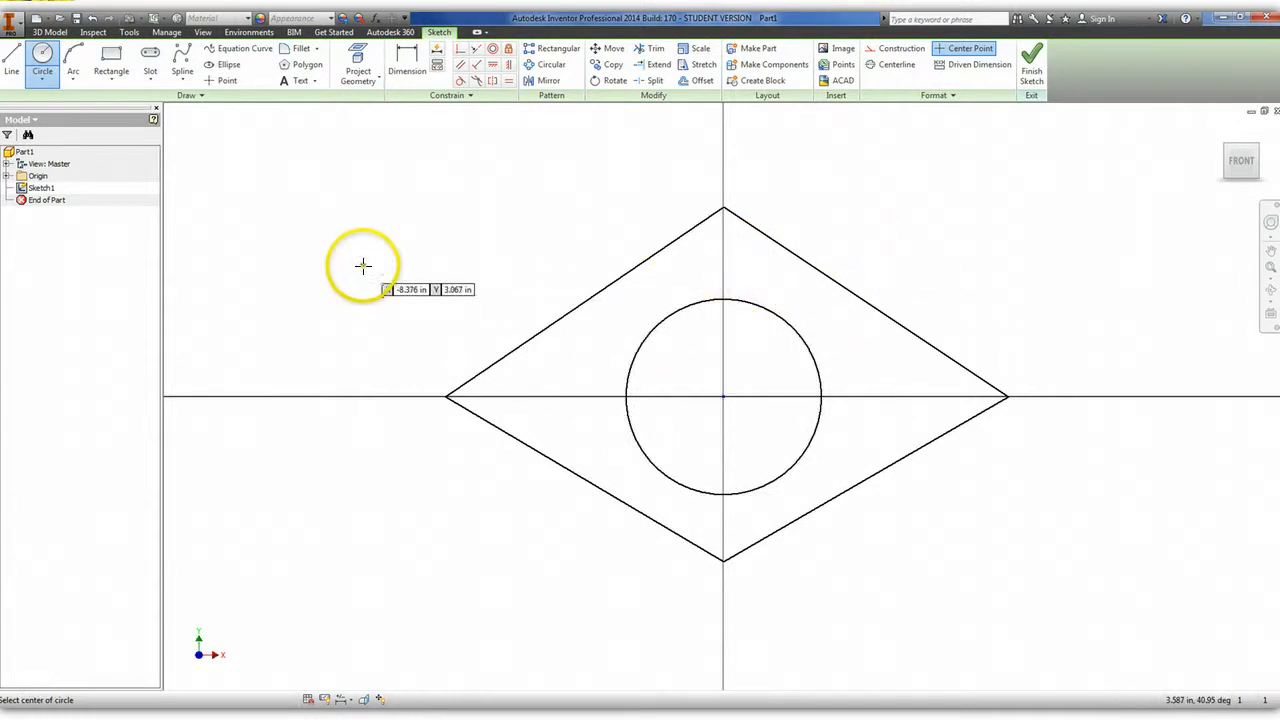
{"action": "right_click_drag", "start_coordinate": [429, 291], "coordinate": [437, 270]}
{"action": "left_click", "coordinate": [437, 270]}
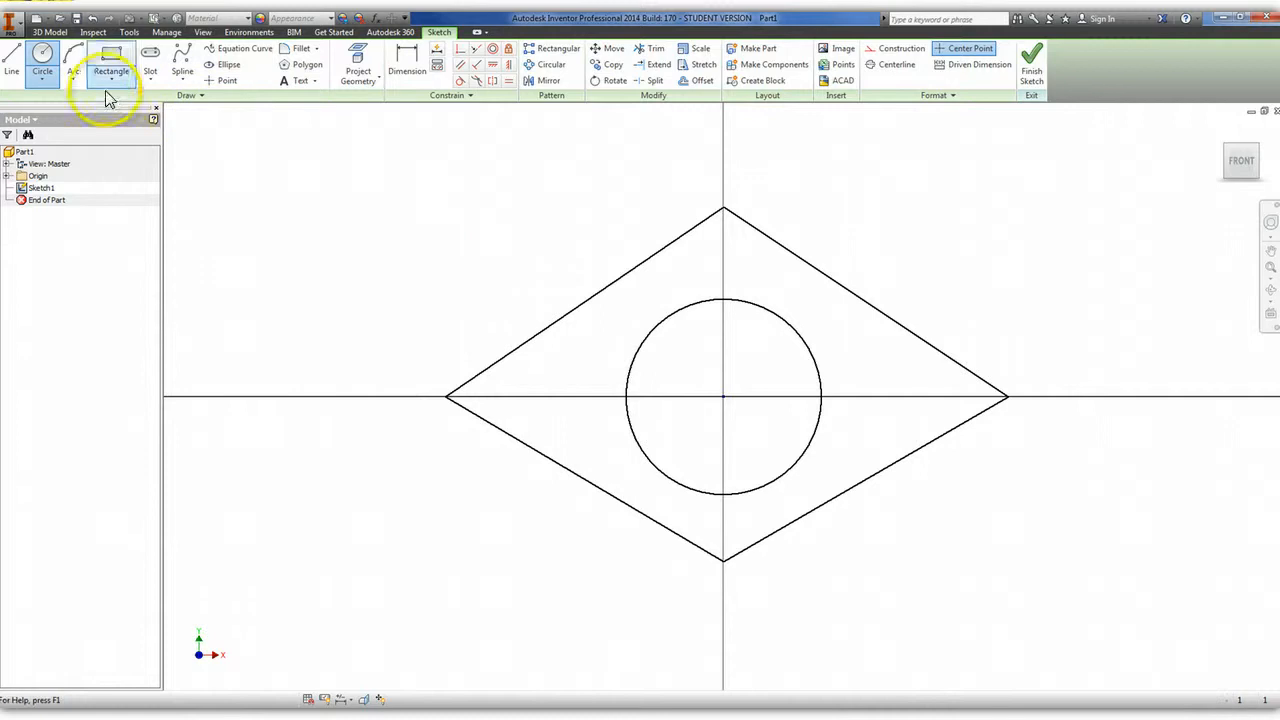
Sketch a tangent circle touching the diamond's upper-left, upper-right and lower-left sides.
{"action": "left_click", "coordinate": [73, 58]}
{"action": "left_click", "coordinate": [45, 76]}
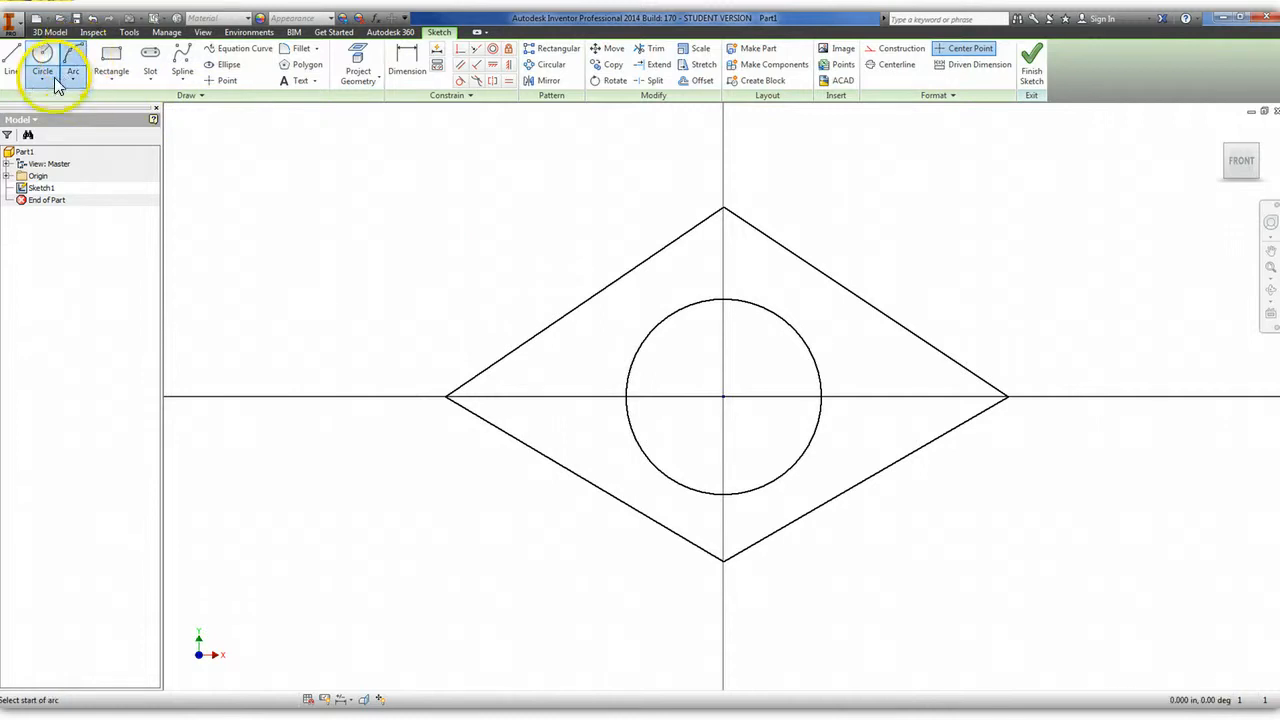
{"action": "left_click", "coordinate": [70, 138]}
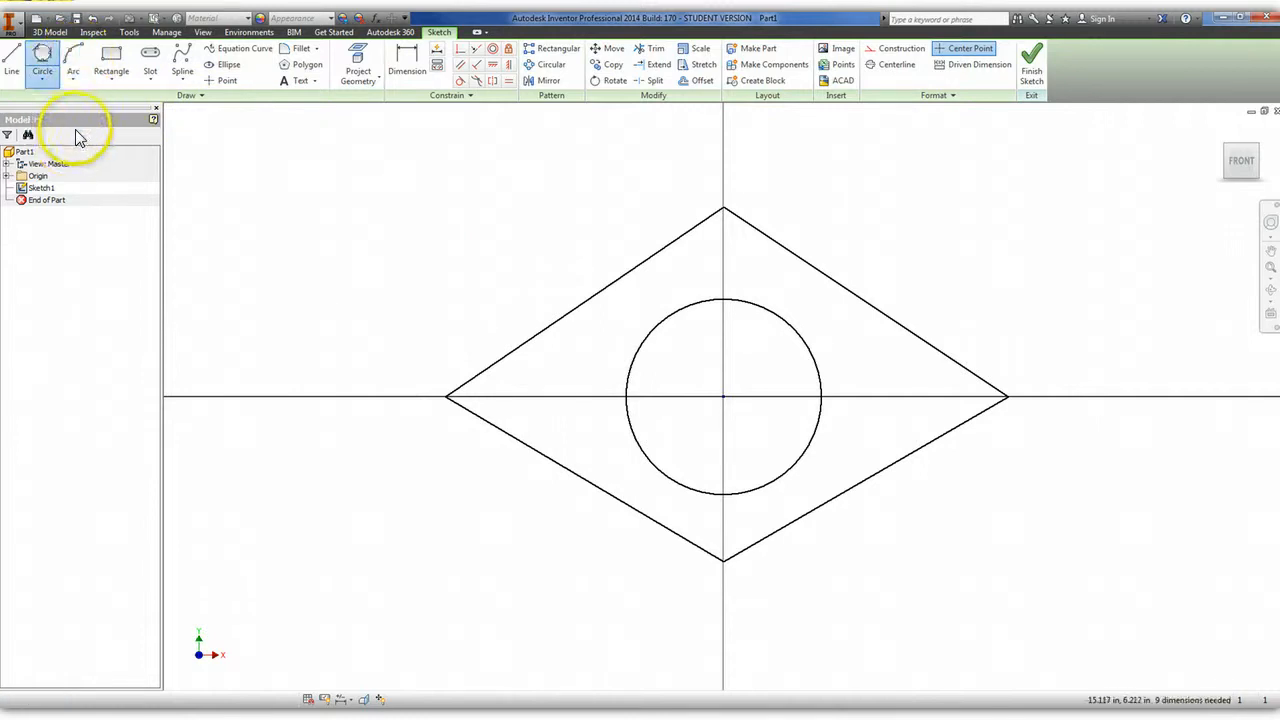
{"action": "left_click", "coordinate": [543, 332]}
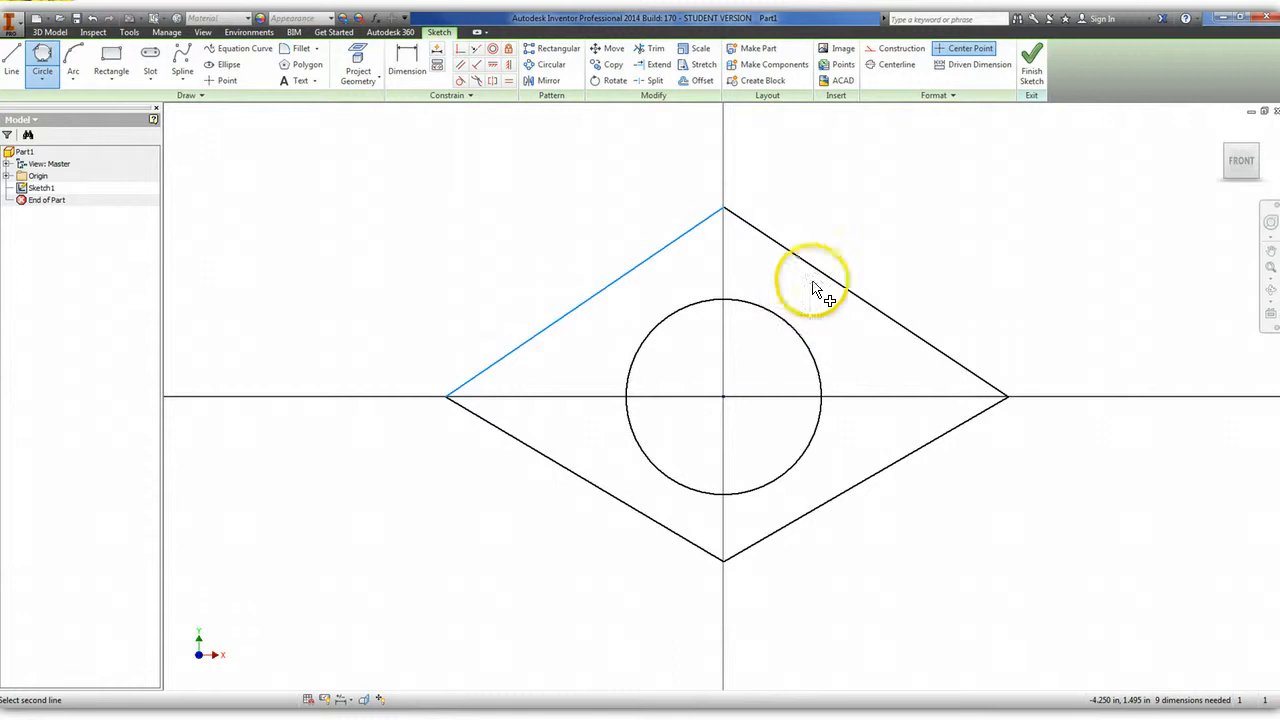
{"action": "left_click", "coordinate": [823, 275]}
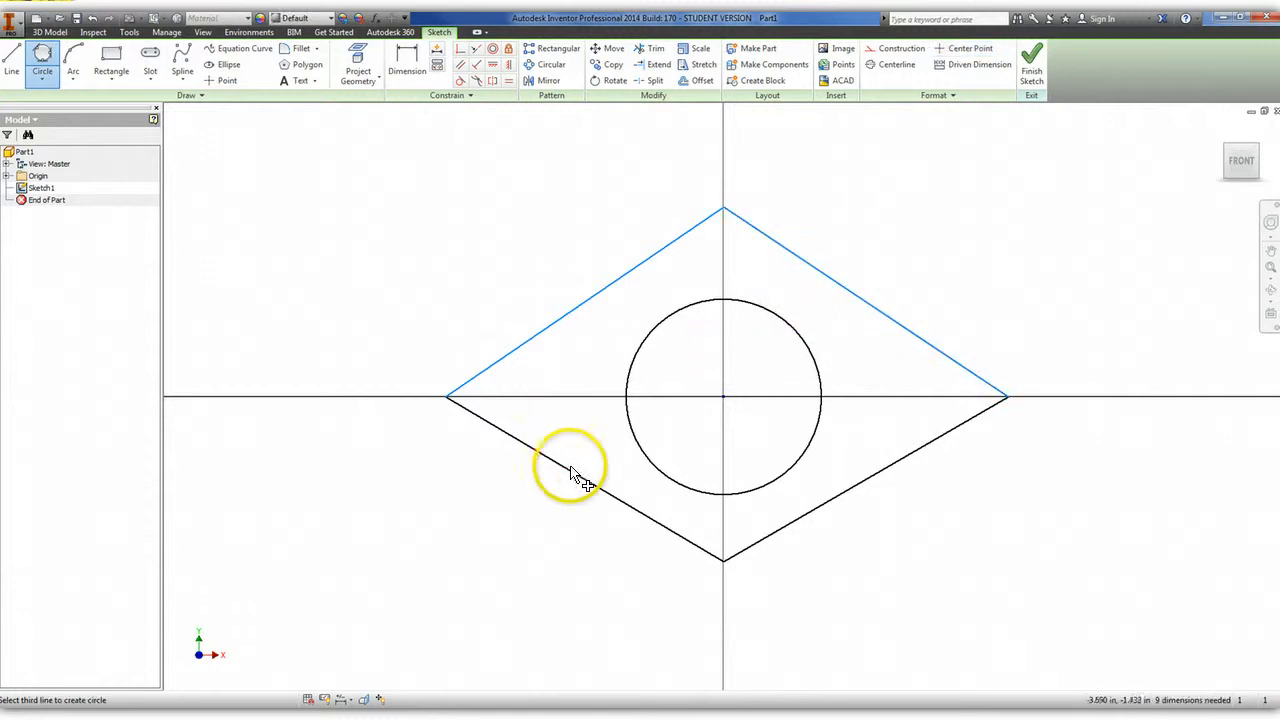
{"action": "left_click", "coordinate": [575, 474]}
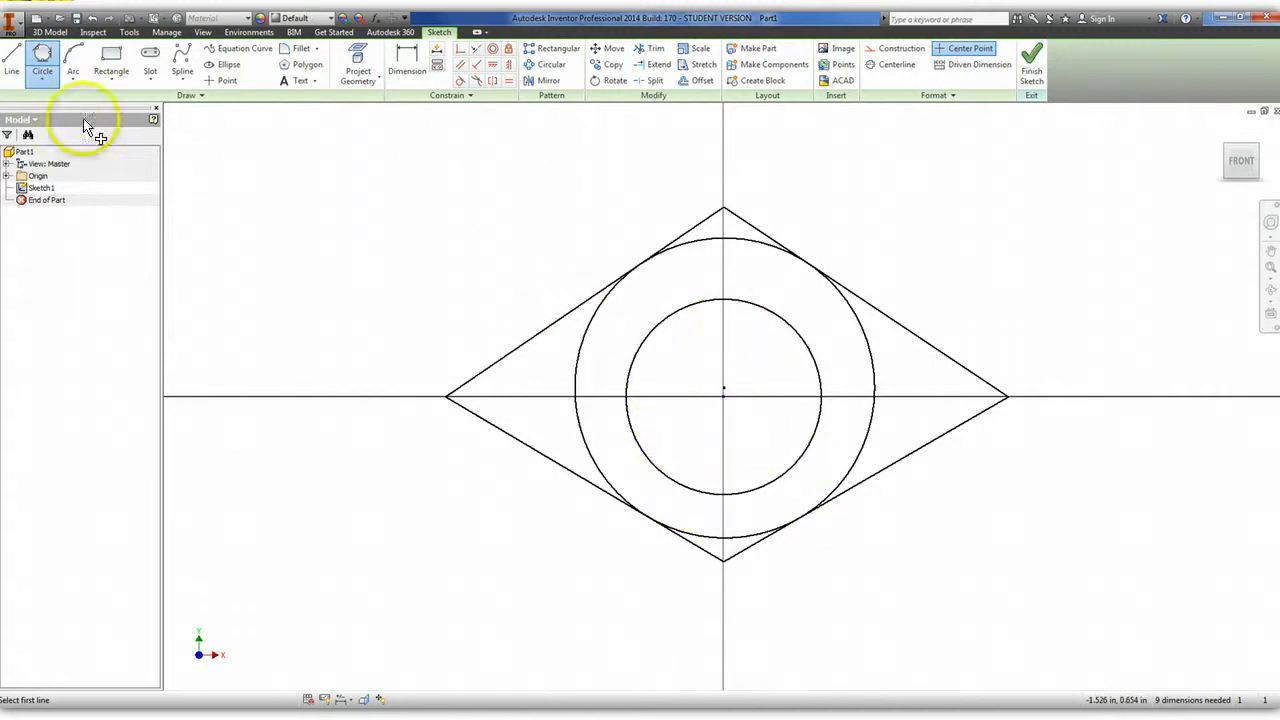
{"action": "left_click", "coordinate": [73, 79]}
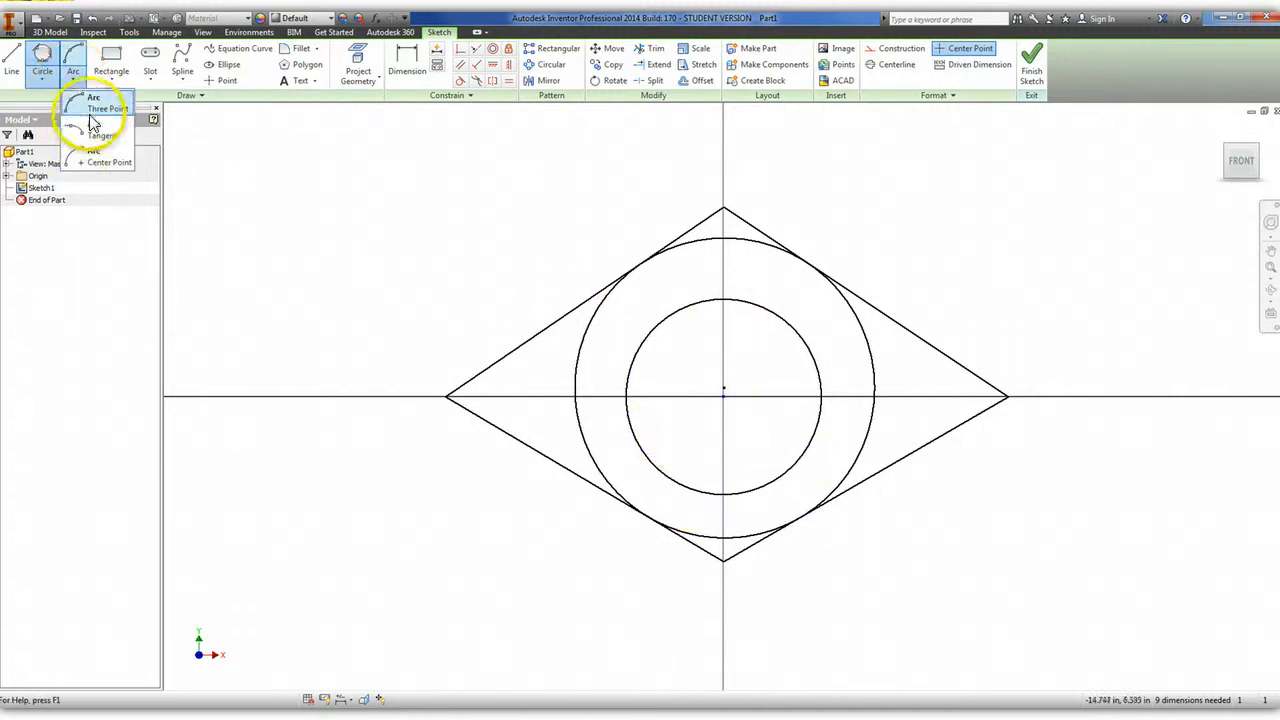
{"action": "left_click", "coordinate": [100, 155]}
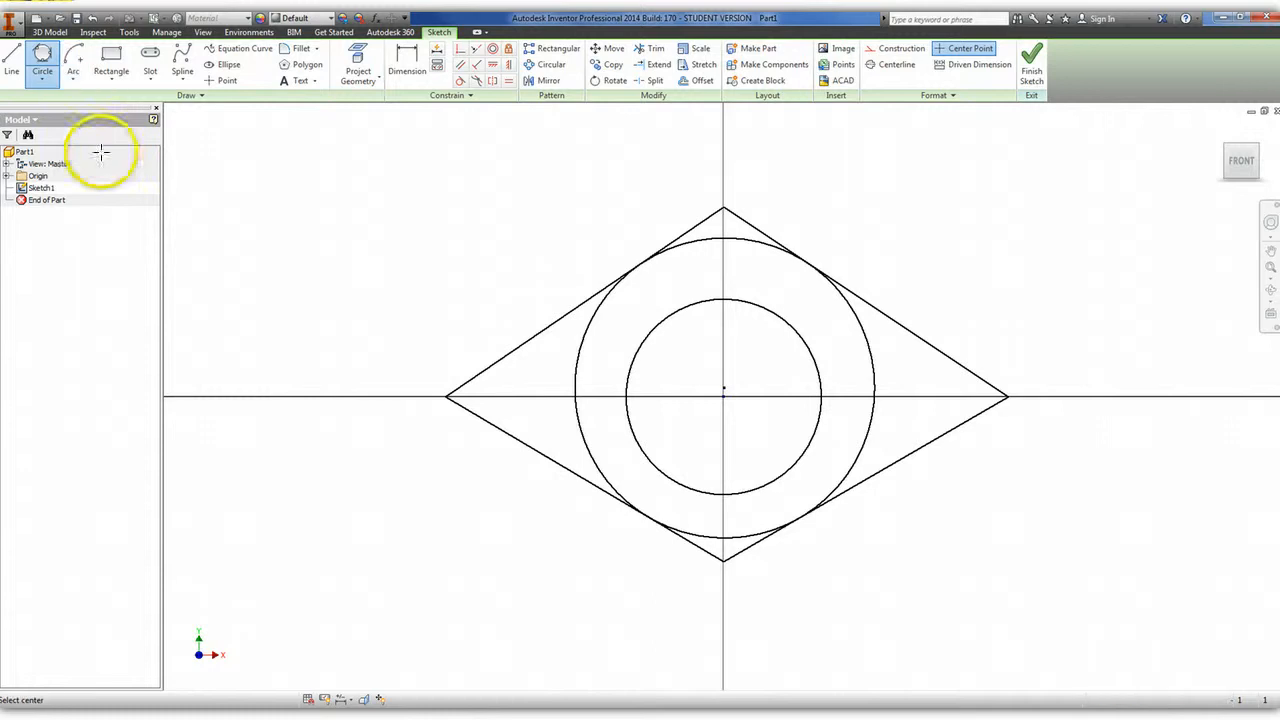
{"action": "left_click", "coordinate": [724, 397]}
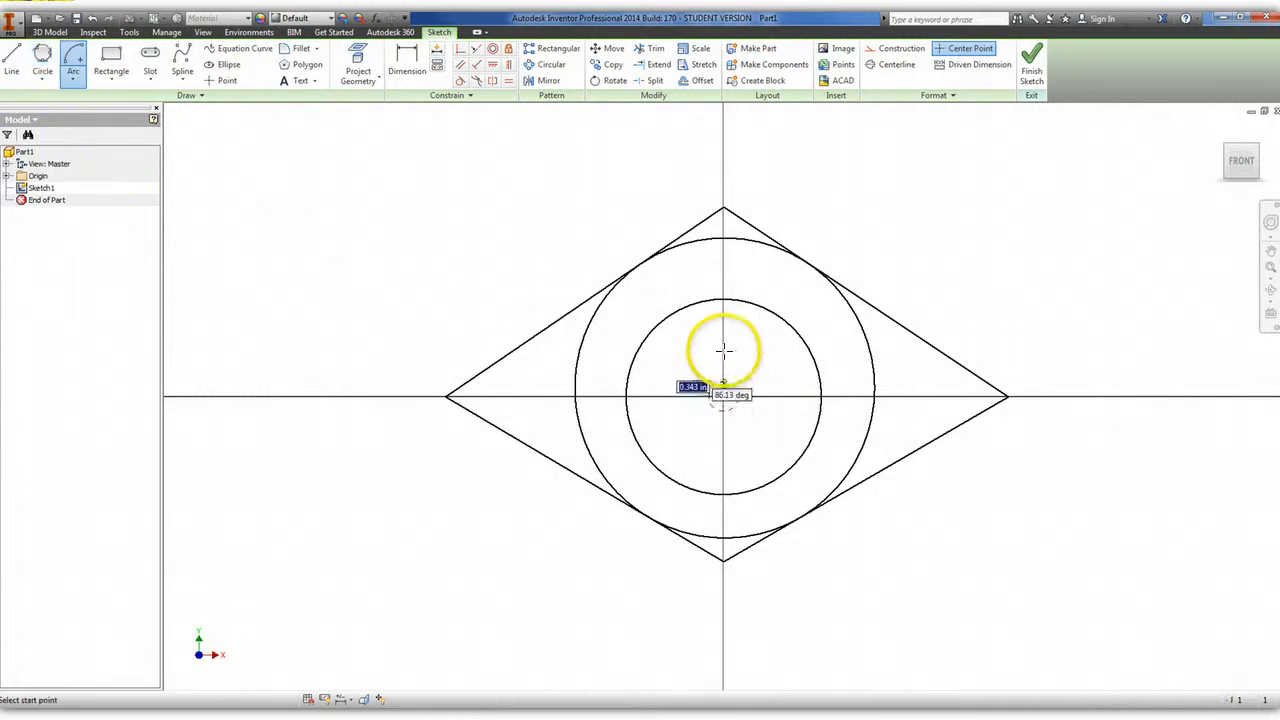
{"action": "left_click", "coordinate": [760, 282]}
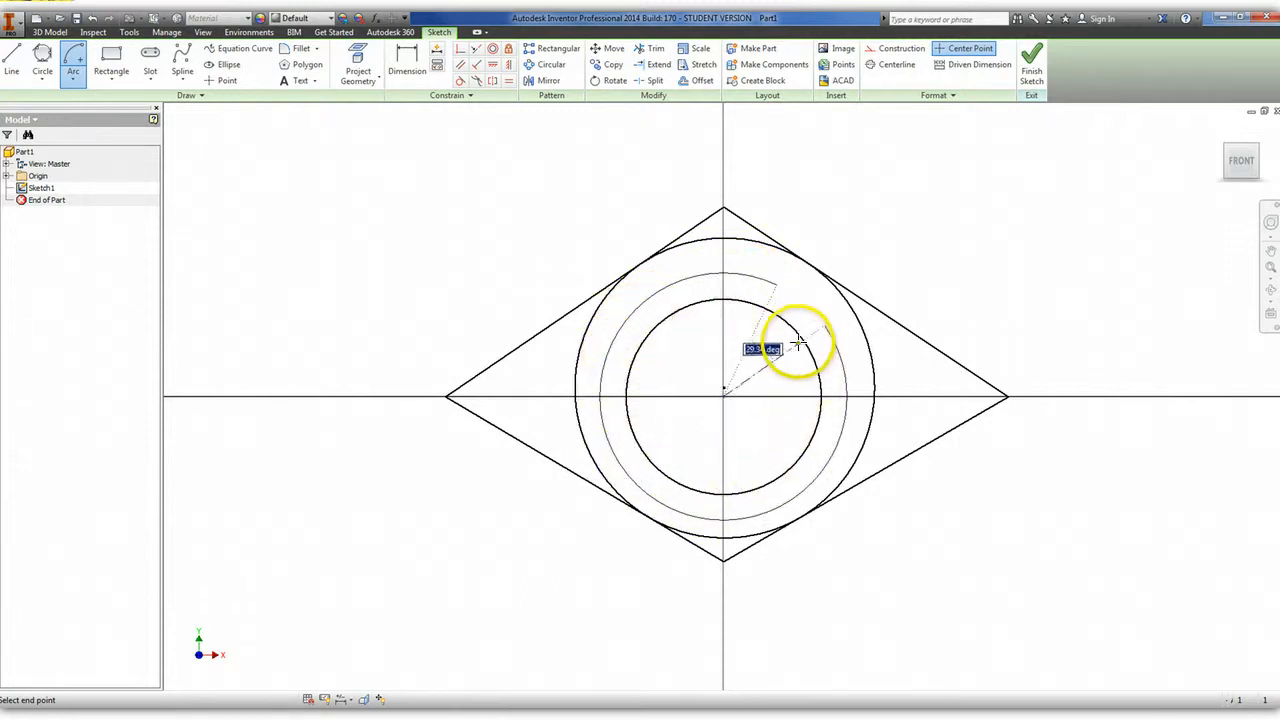
{"action": "key", "text": "Escape"}
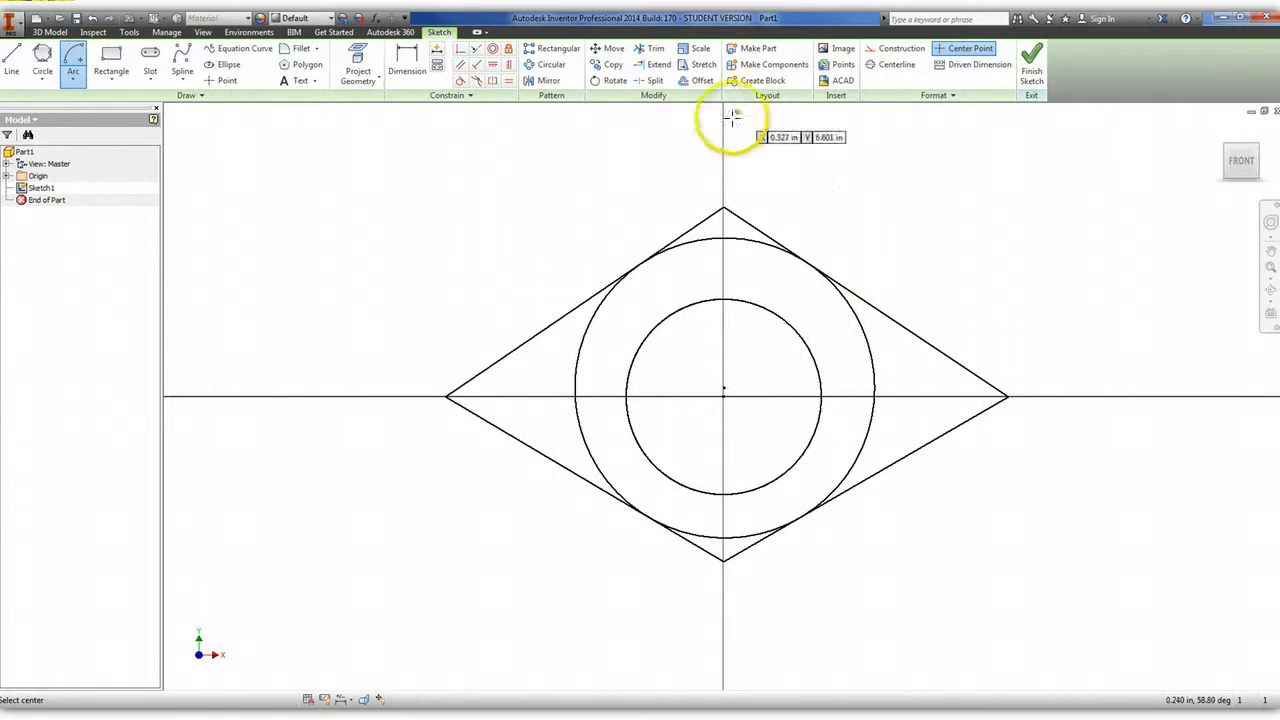
Sketch an open center-point arc outside the diamond's upper-left side, with its gap facing down.
{"action": "left_click", "coordinate": [483, 248]}
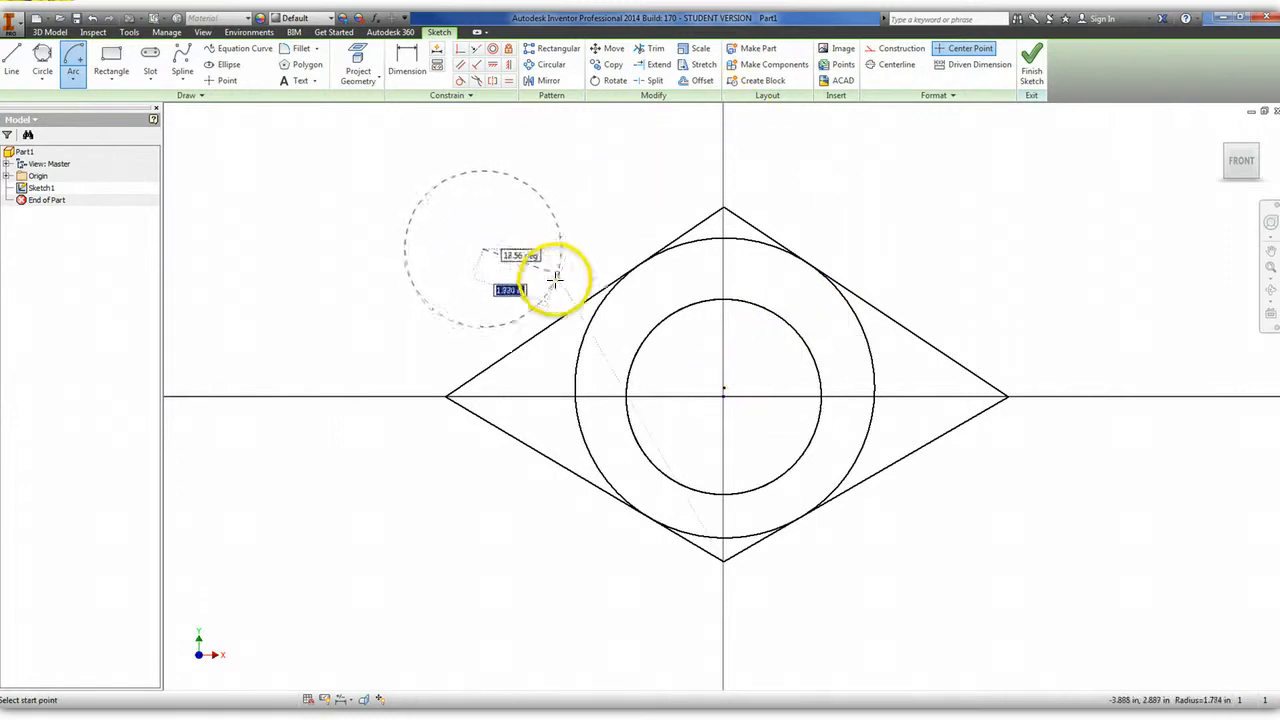
{"action": "left_click", "coordinate": [558, 289]}
{"action": "left_click", "coordinate": [448, 283]}
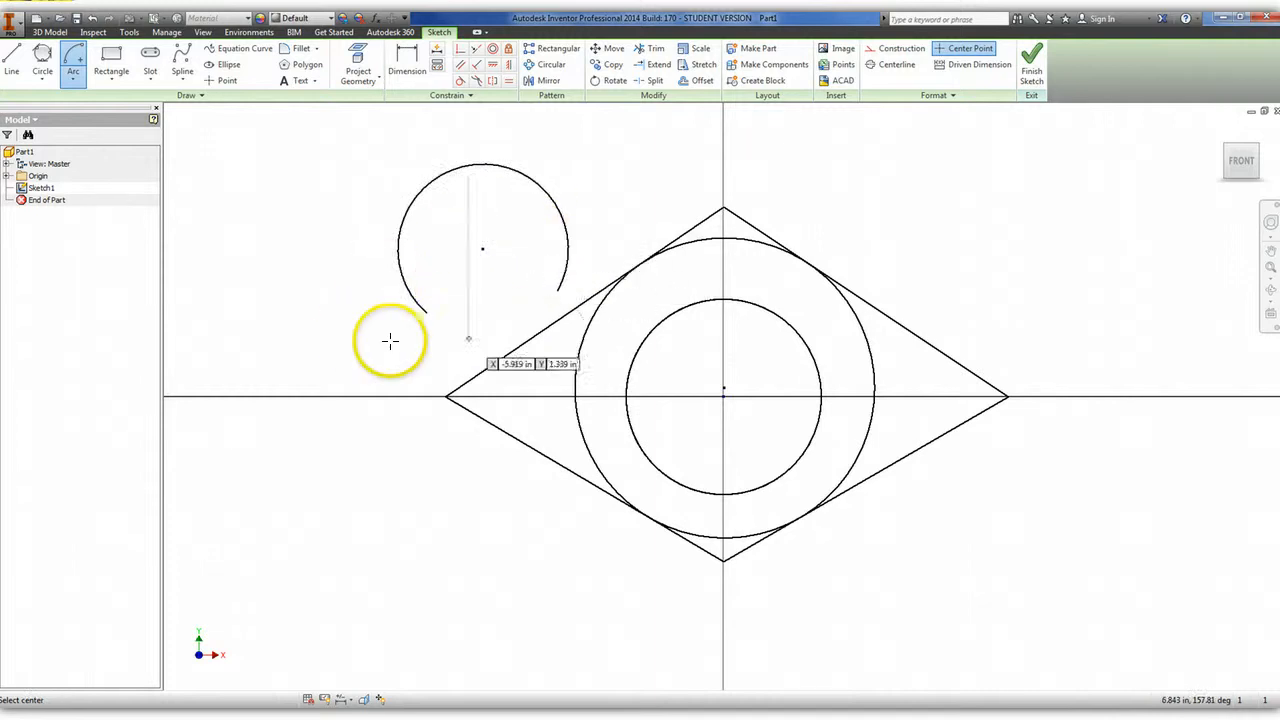
Sketch a tangent arc from the lower end of the diamond's lower-left side around to the diamond's top corner.
{"action": "left_click", "coordinate": [73, 80]}
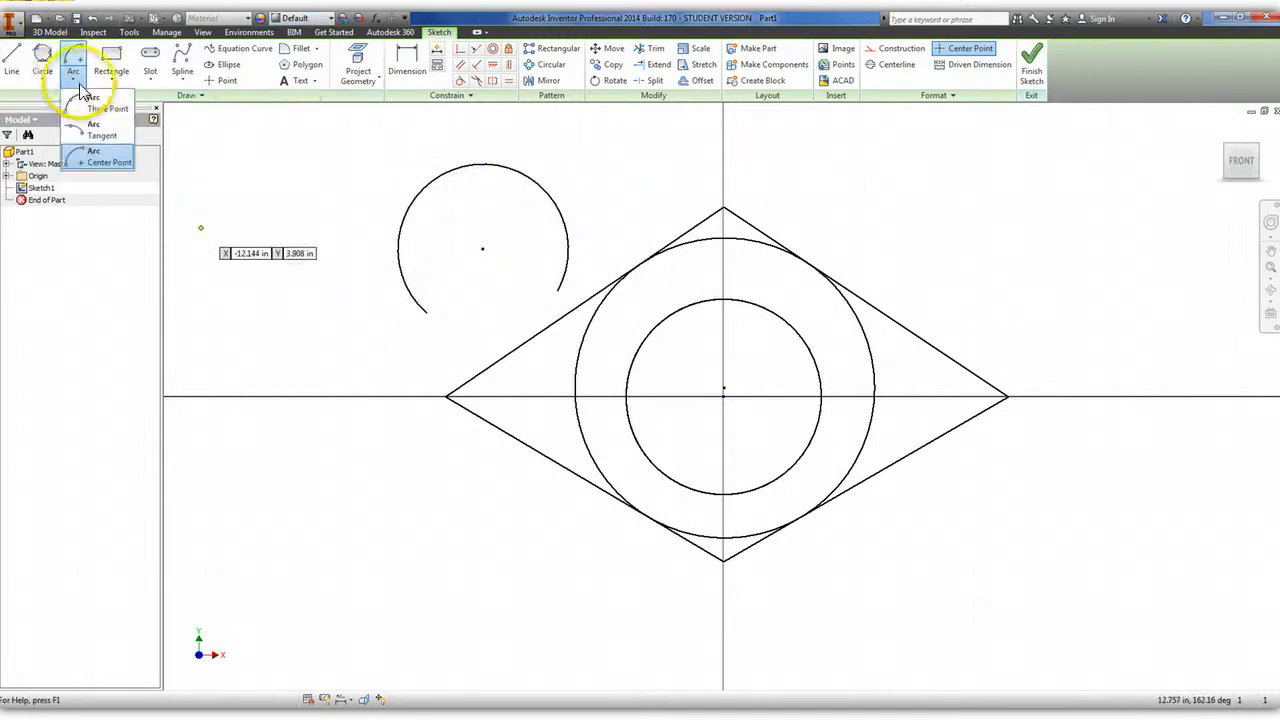
{"action": "left_click", "coordinate": [106, 135]}
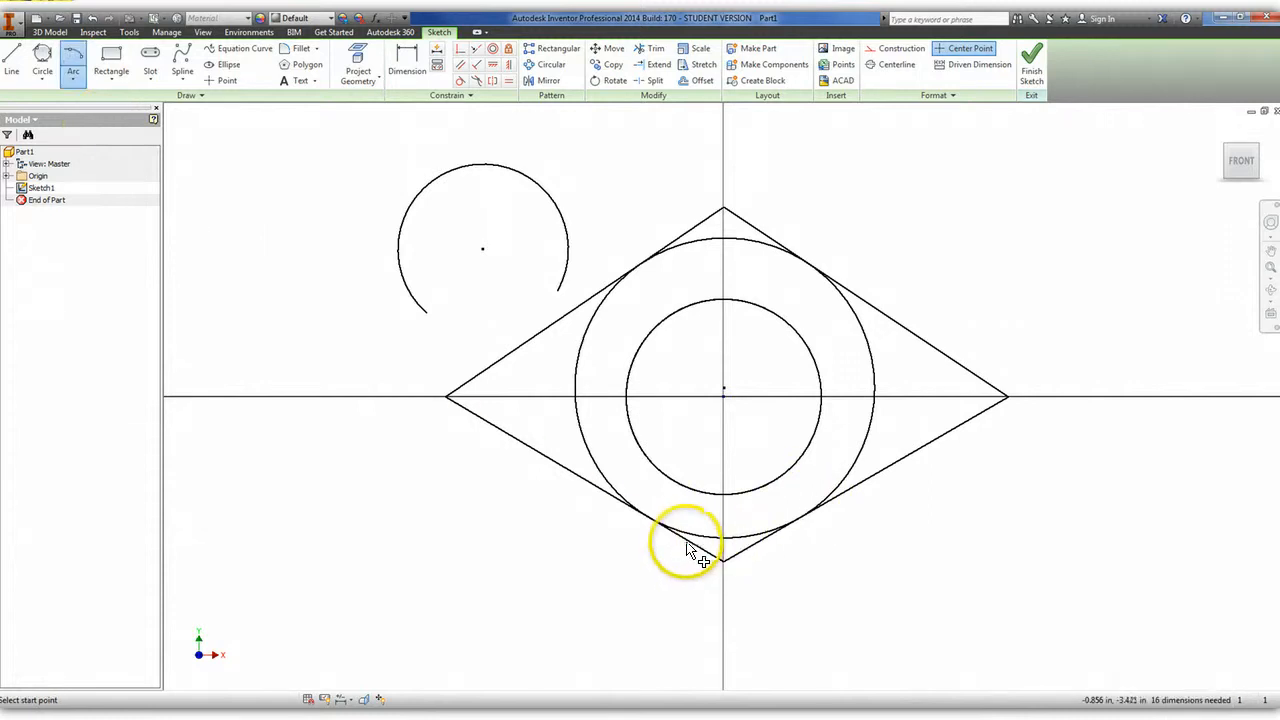
{"action": "left_click", "coordinate": [687, 549]}
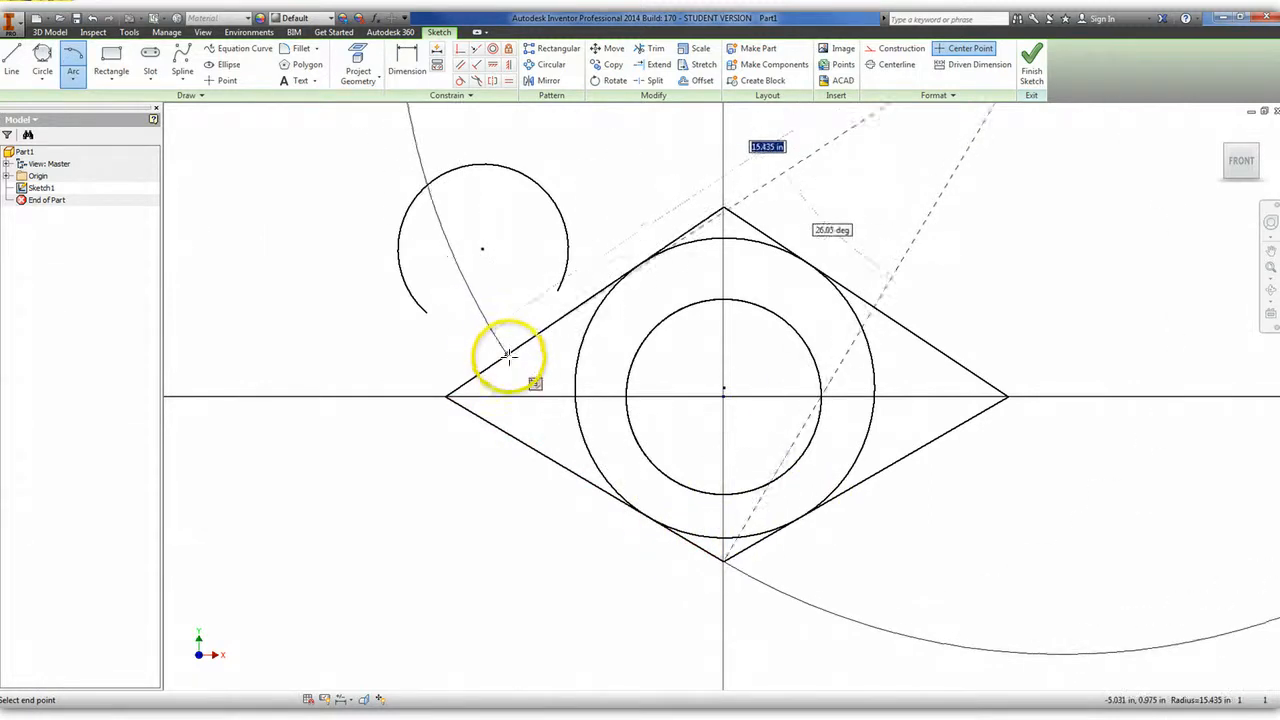
{"action": "left_click", "coordinate": [725, 210]}
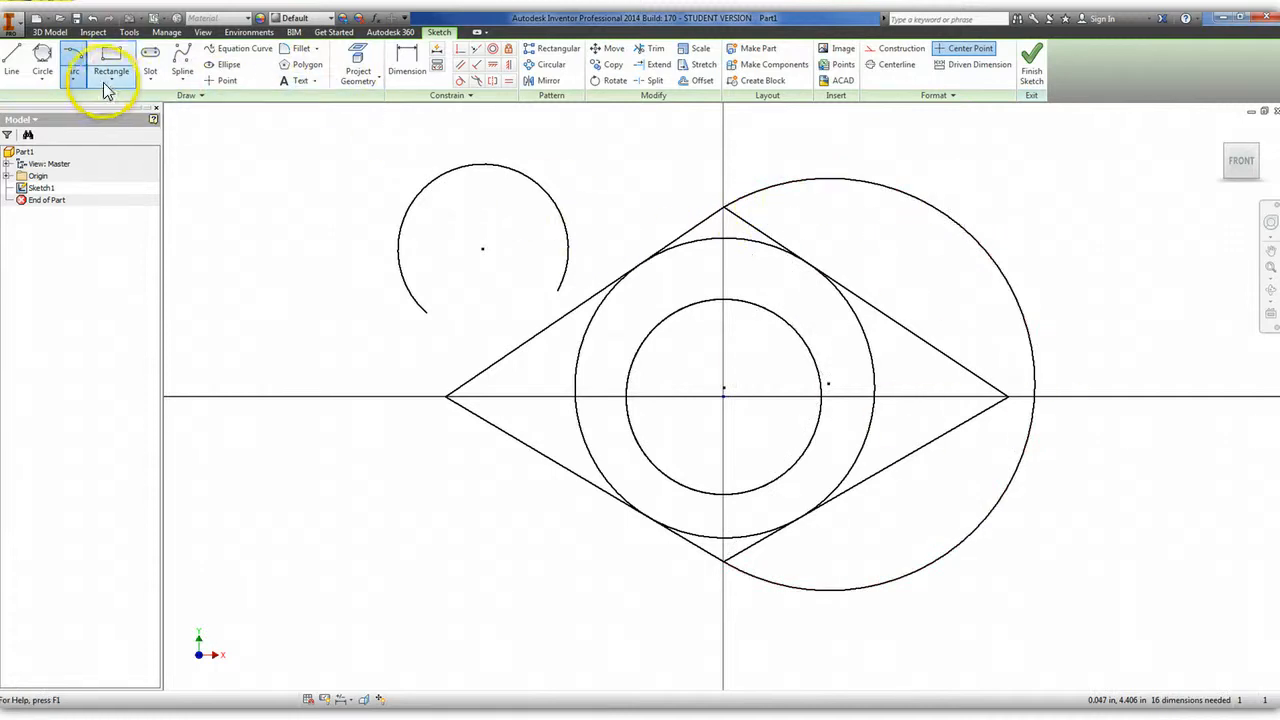
Sketch a three-point arc open at the top that passes through the center point of the first open arc.
{"action": "left_click", "coordinate": [77, 84]}
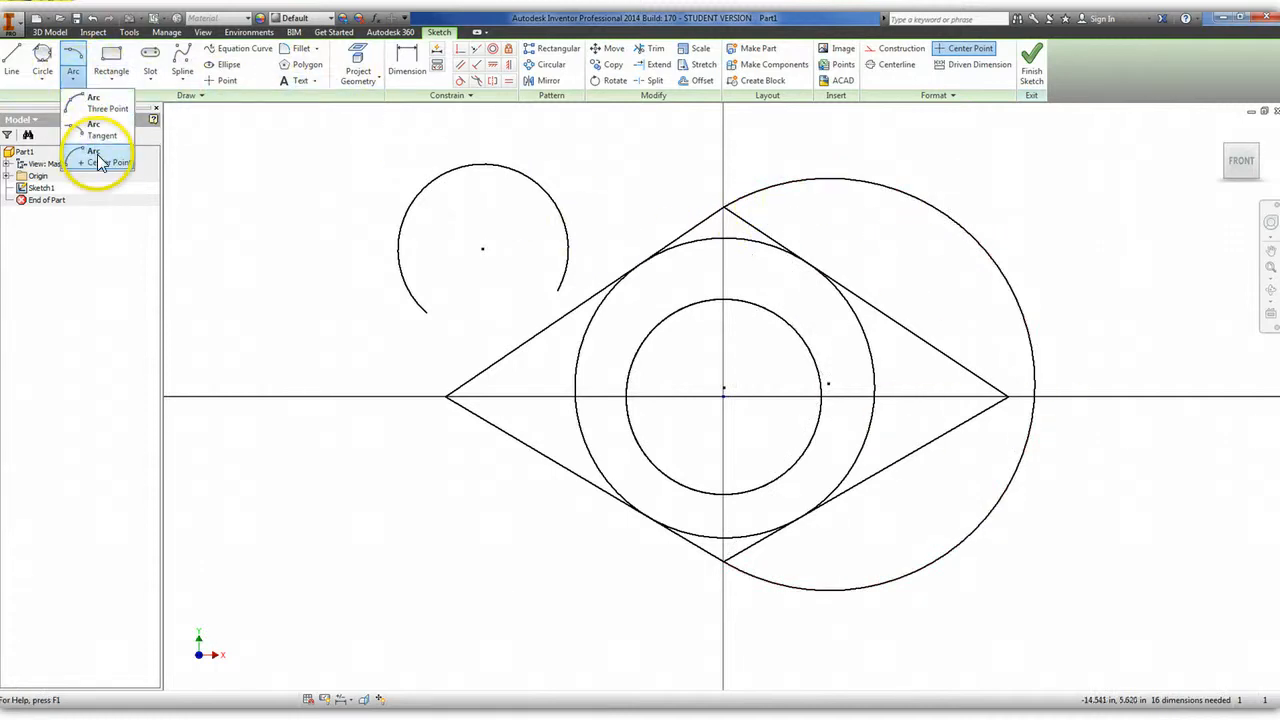
{"action": "left_click", "coordinate": [100, 104]}
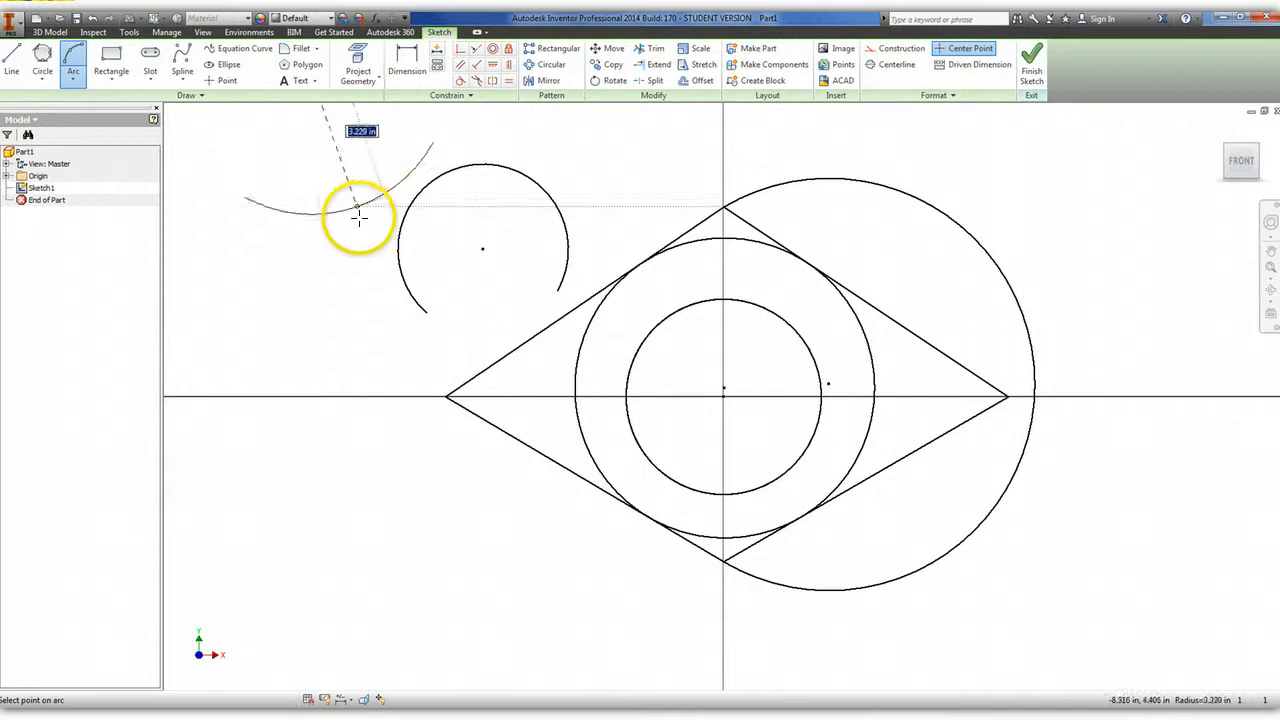
{"action": "left_click", "coordinate": [483, 248]}
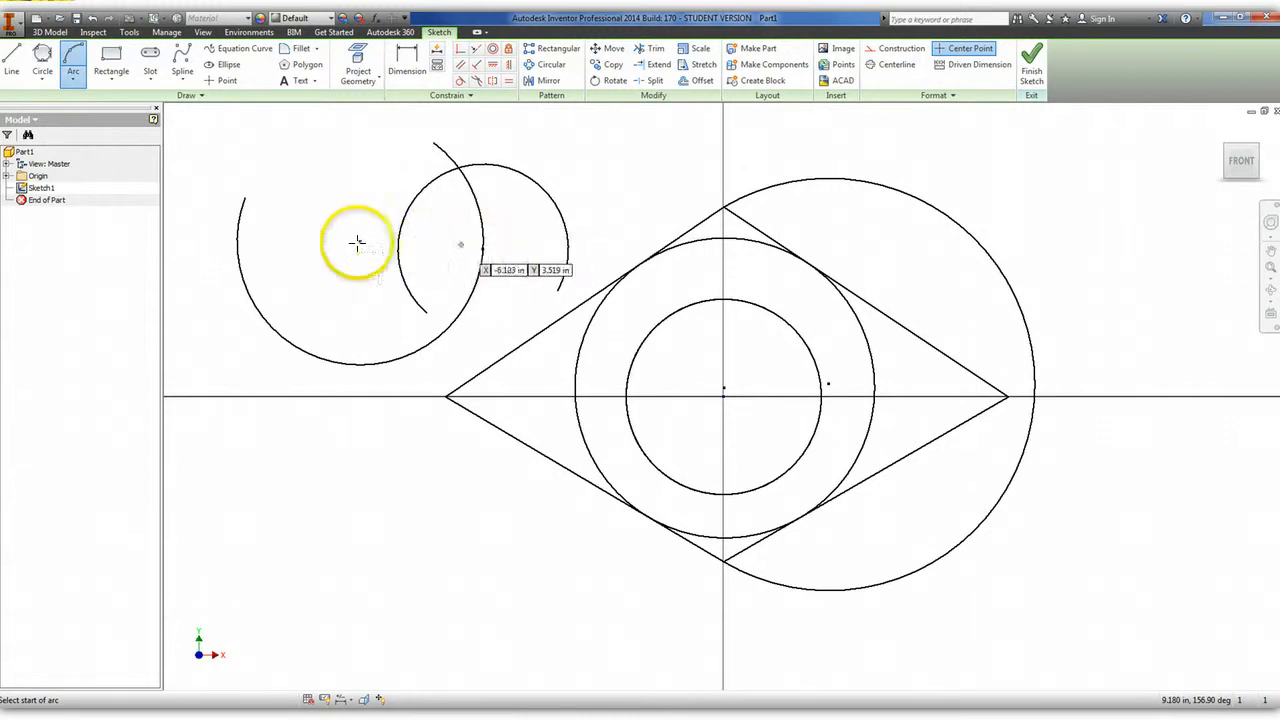
{"action": "right_click", "coordinate": [303, 172]}
{"action": "left_click", "coordinate": [340, 166]}
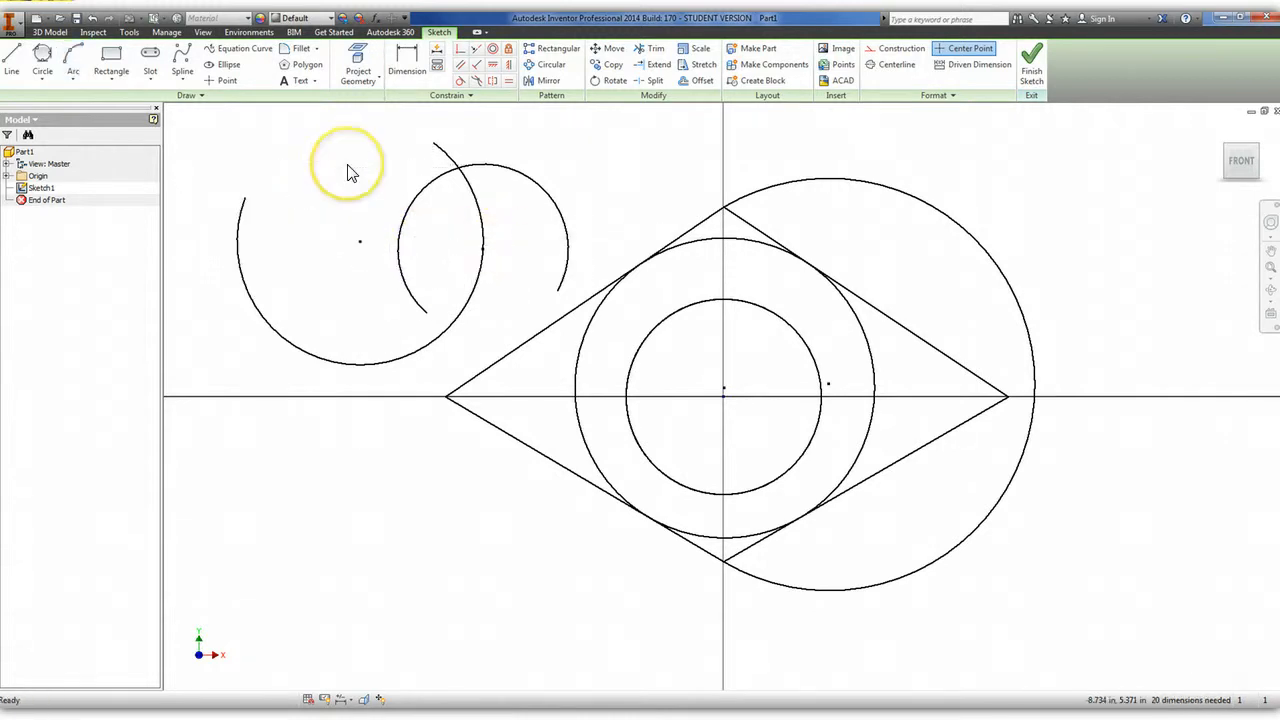
Sketch a two-point rectangle about 3 by 1 in above the diamond's top corner, spanning the vertical axis.
{"action": "left_click", "coordinate": [104, 80]}
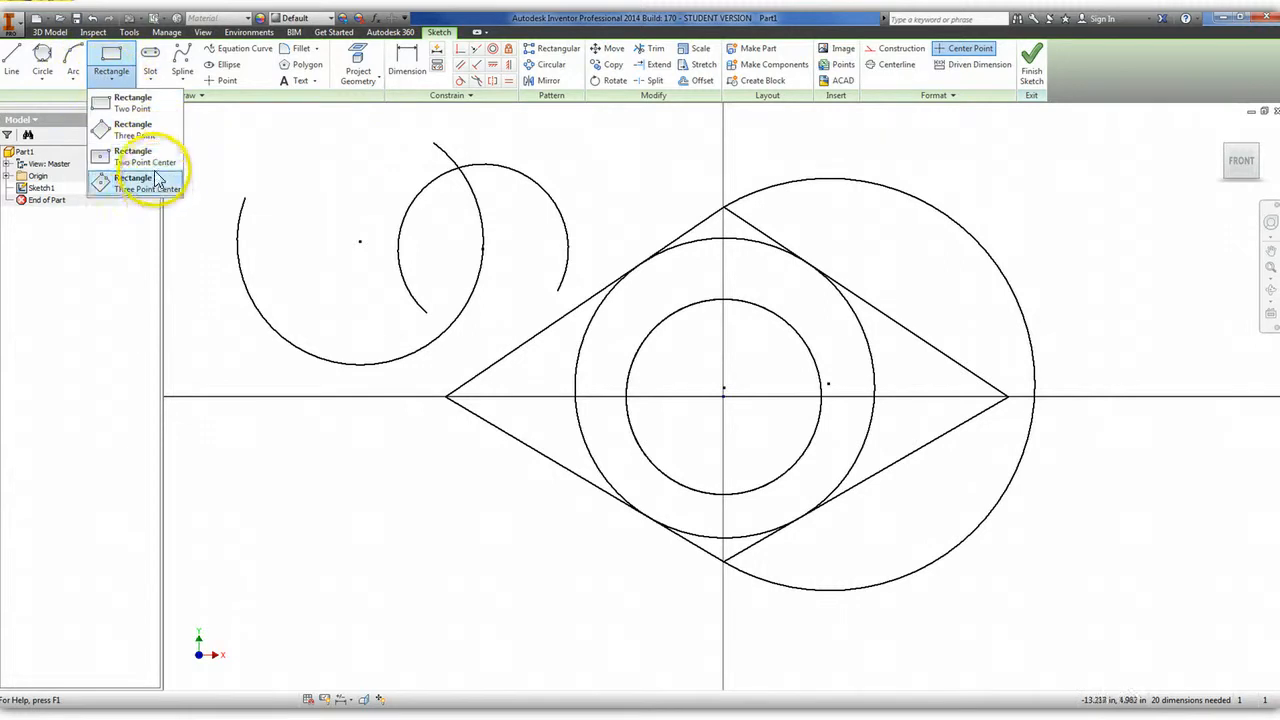
{"action": "left_click", "coordinate": [143, 112]}
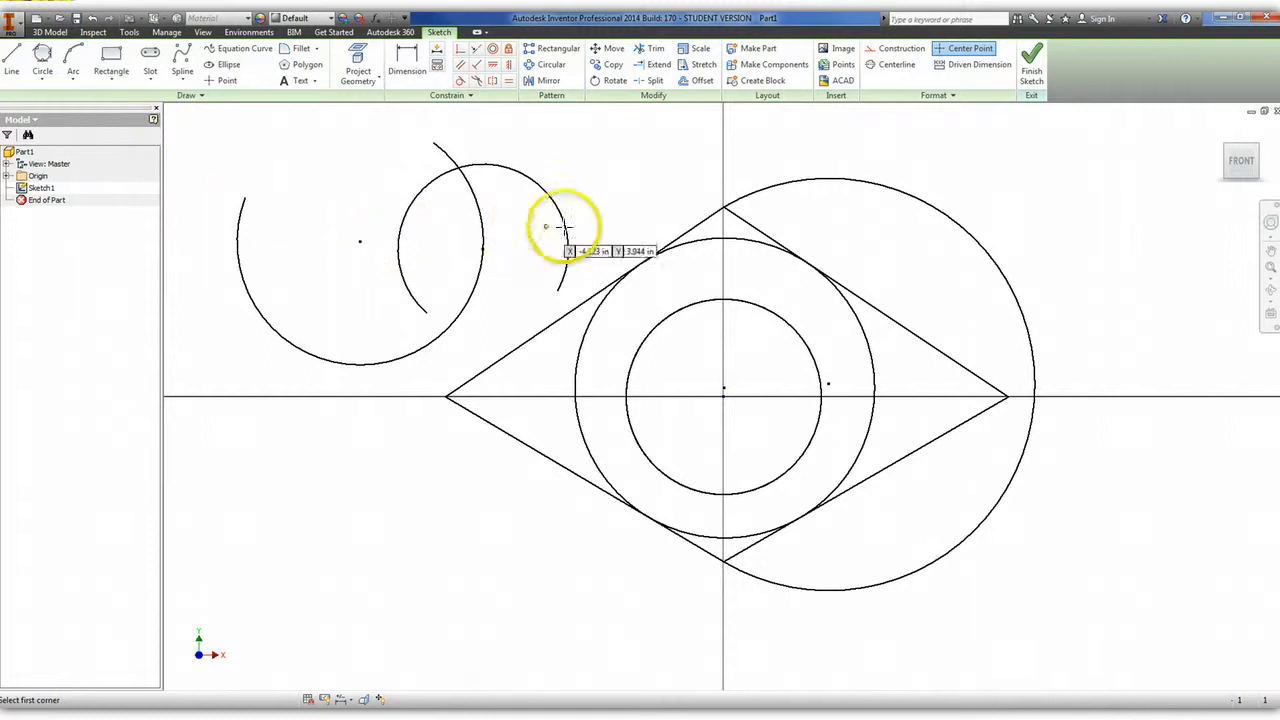
{"action": "left_click", "coordinate": [618, 180]}
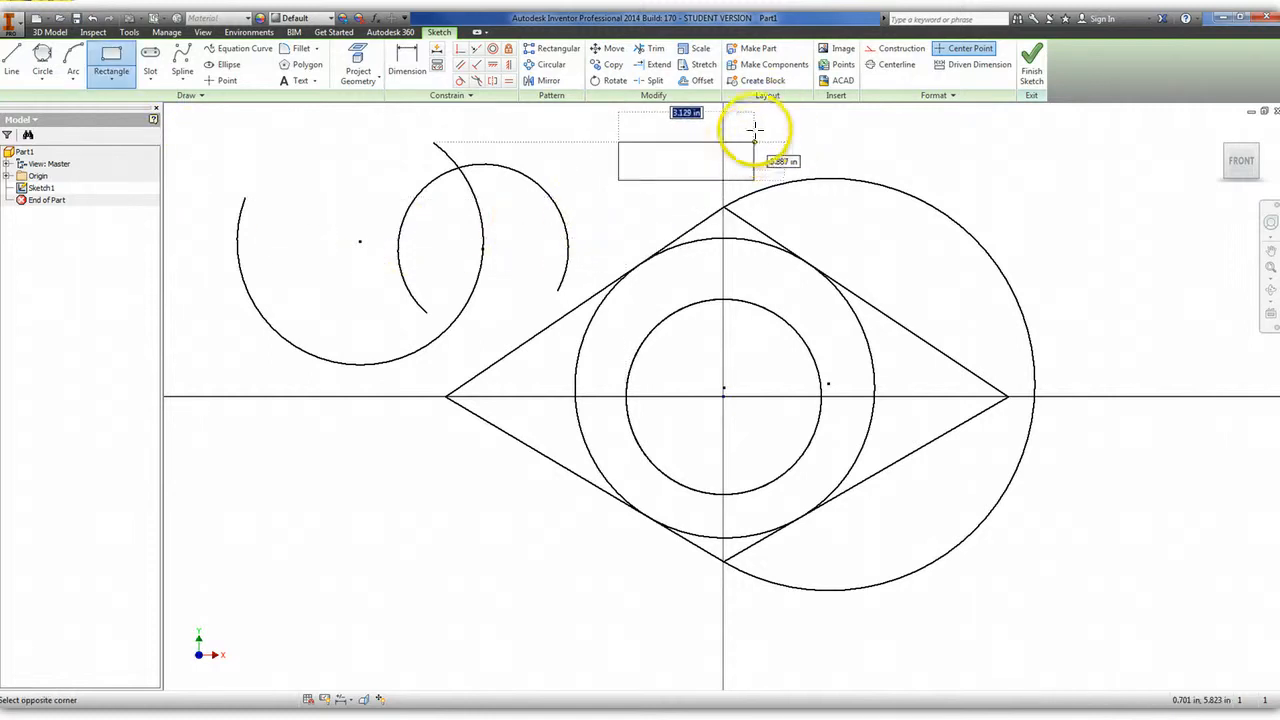
{"action": "left_click", "coordinate": [758, 134]}
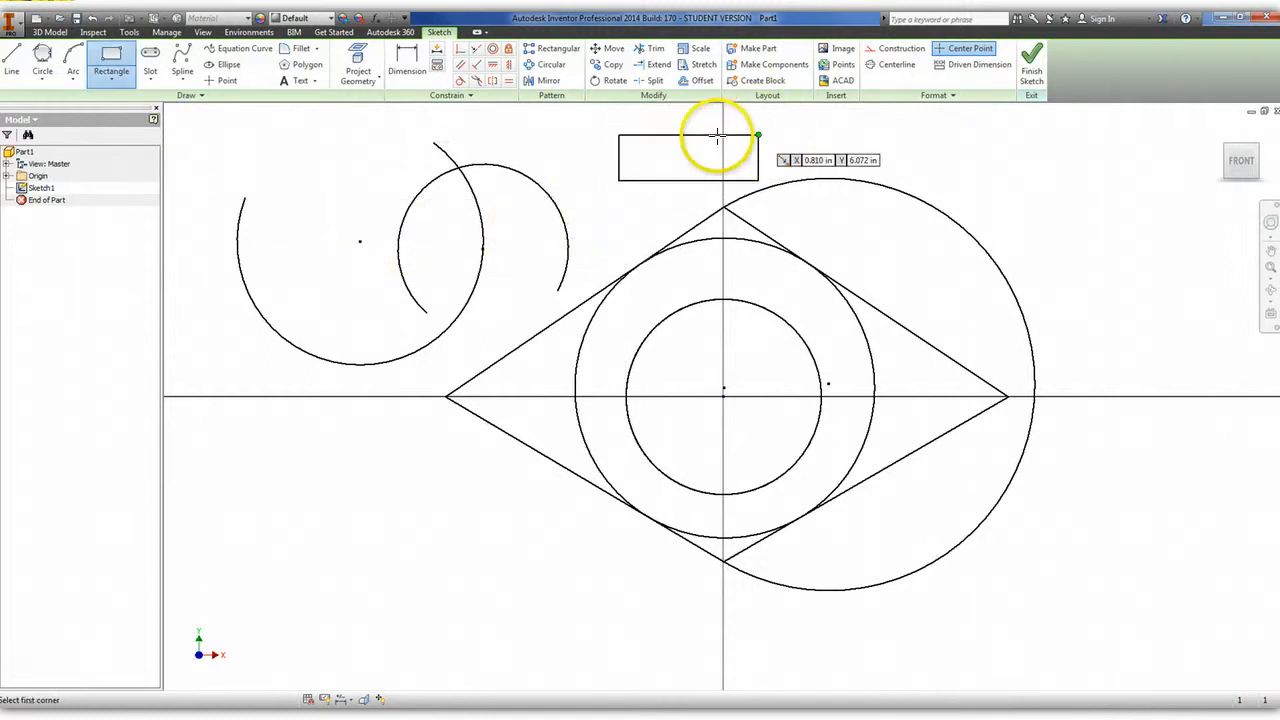
Sketch a tilted three-point rectangle above the center point of the large open arc.
{"action": "left_click", "coordinate": [112, 82]}
{"action": "left_click", "coordinate": [122, 129]}
{"action": "left_click", "coordinate": [333, 213]}
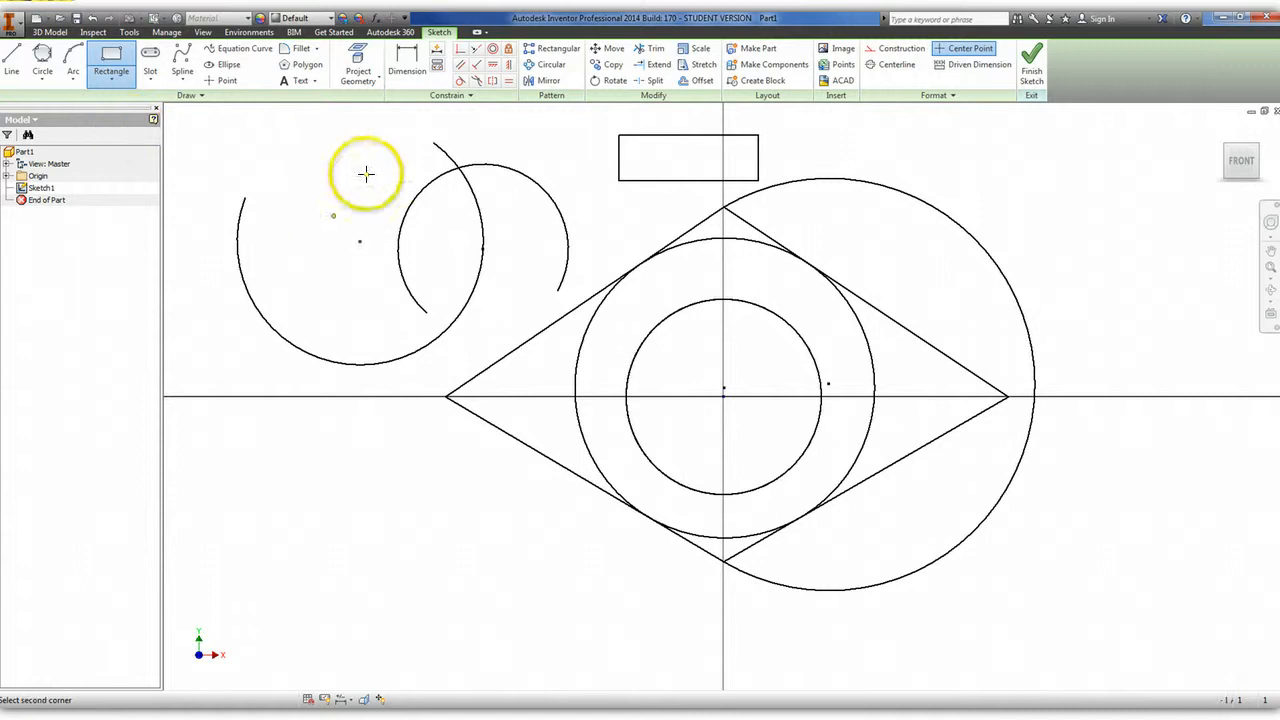
{"action": "left_click", "coordinate": [381, 160]}
{"action": "left_click", "coordinate": [300, 150]}
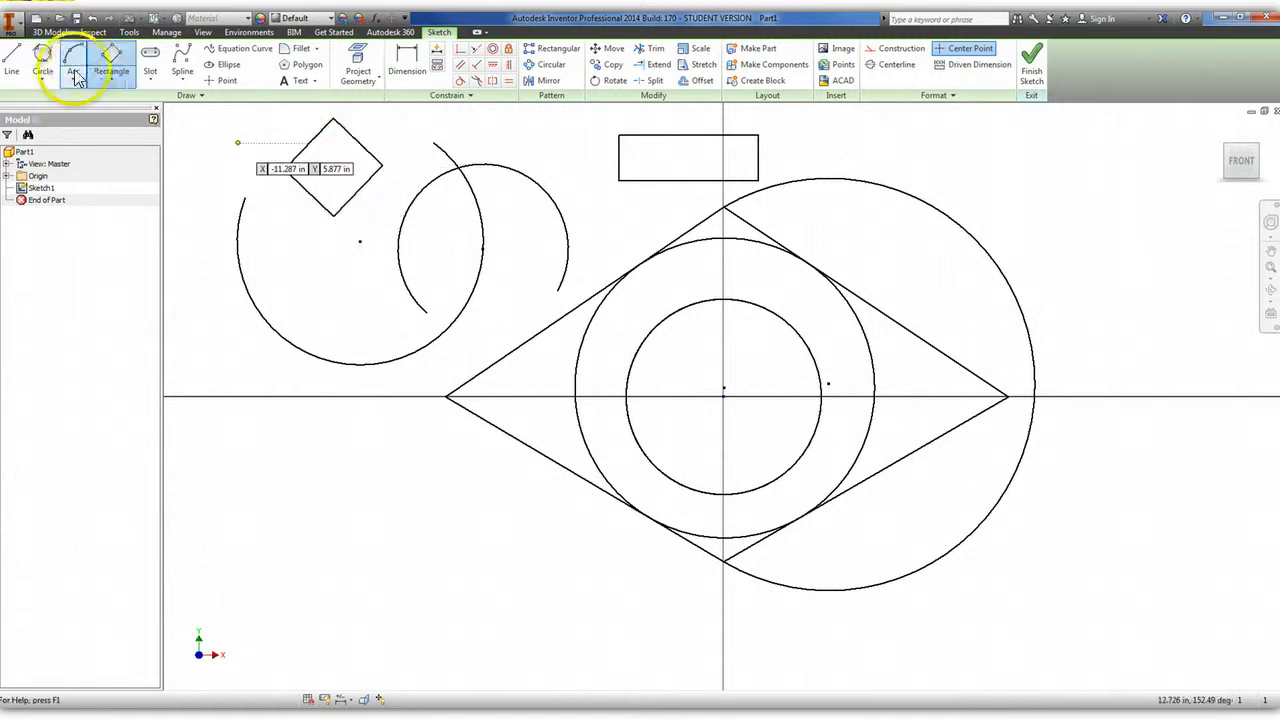
{"action": "left_click", "coordinate": [112, 82]}
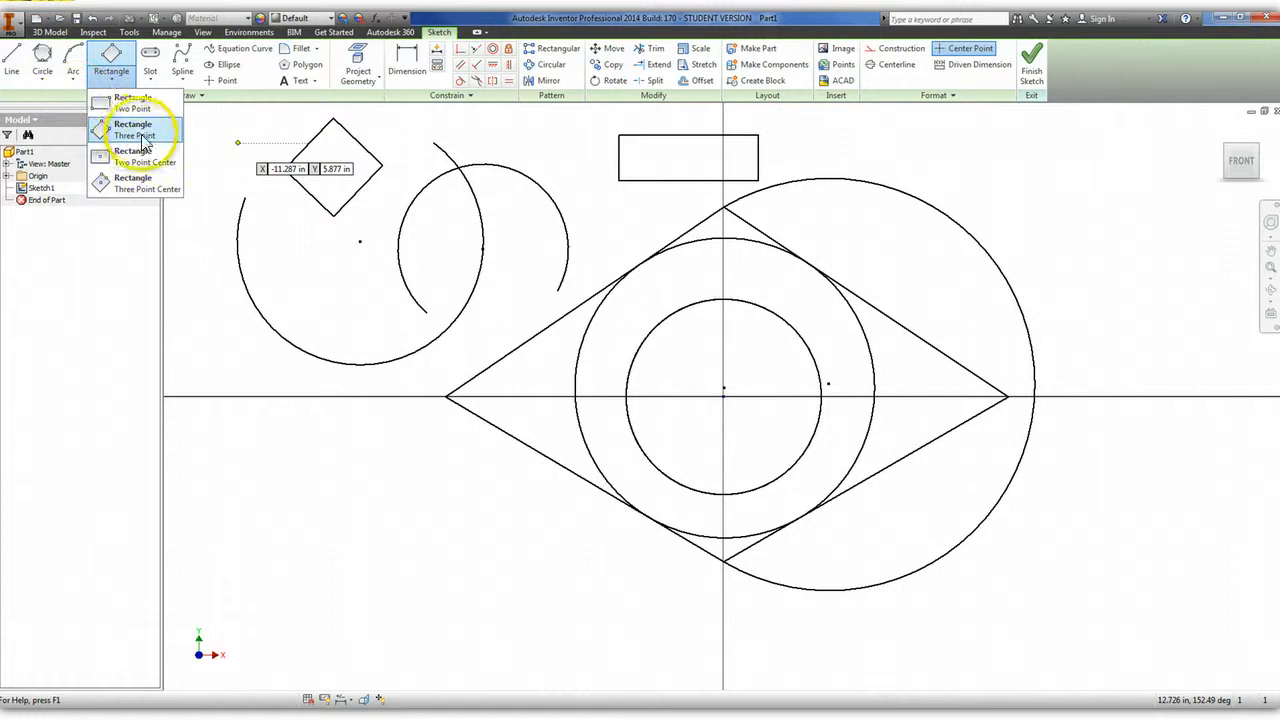
{"action": "left_click", "coordinate": [150, 68]}
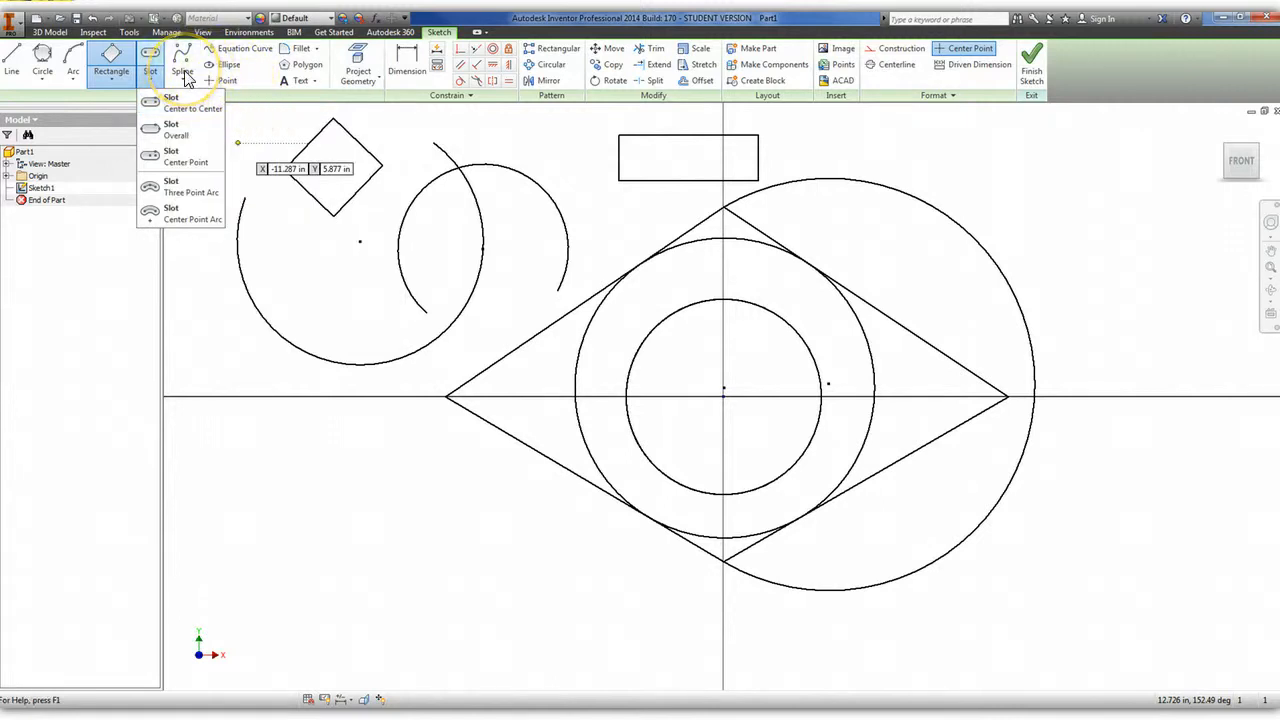
Sketch a closed control-vertex spline below the large open arc, shaped like a narrow curved loop that ends at its start point.
{"action": "left_click", "coordinate": [185, 78]}
{"action": "left_click", "coordinate": [212, 122]}
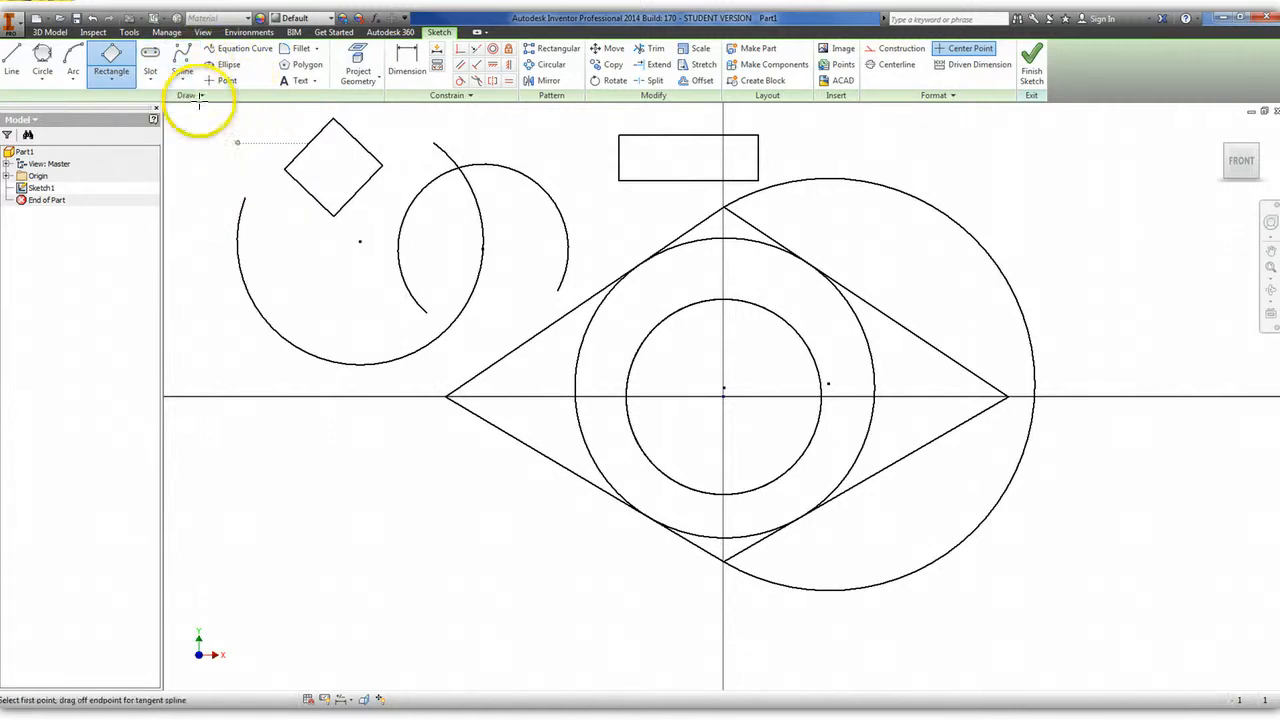
{"action": "left_click", "coordinate": [295, 420]}
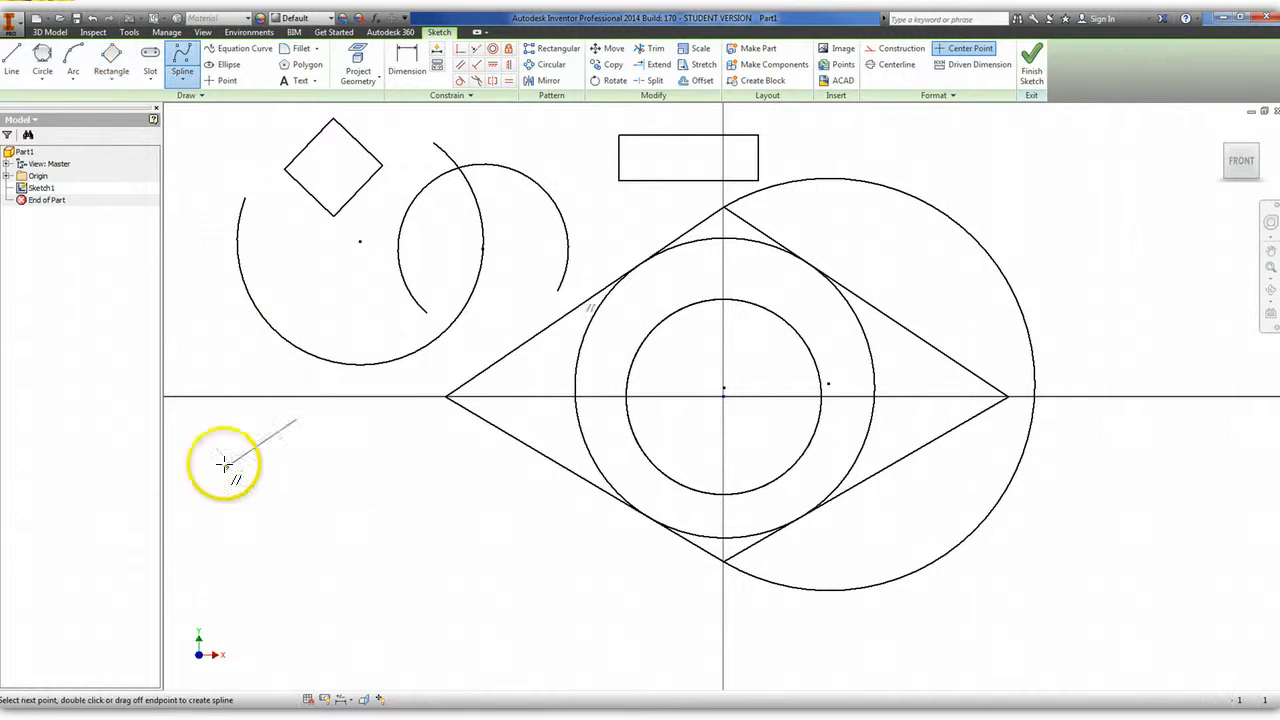
{"action": "left_click", "coordinate": [263, 509]}
{"action": "left_click", "coordinate": [404, 572]}
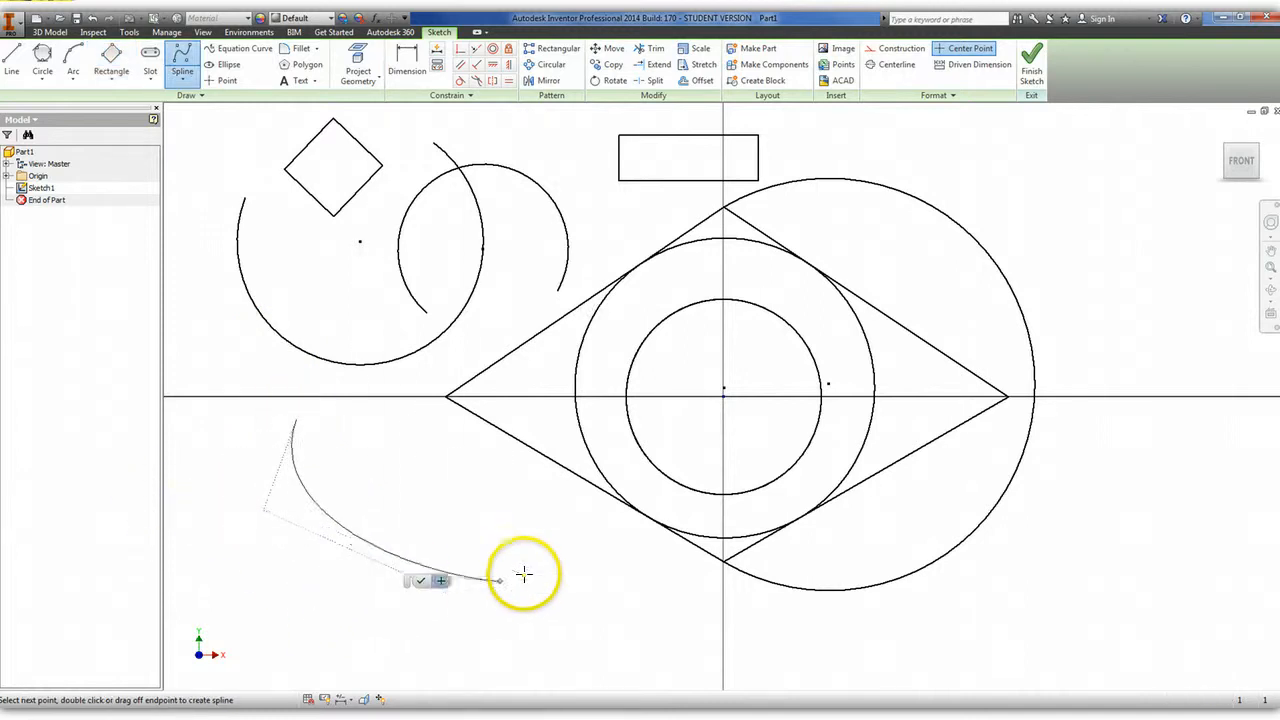
{"action": "left_click", "coordinate": [576, 573]}
{"action": "left_click", "coordinate": [433, 642]}
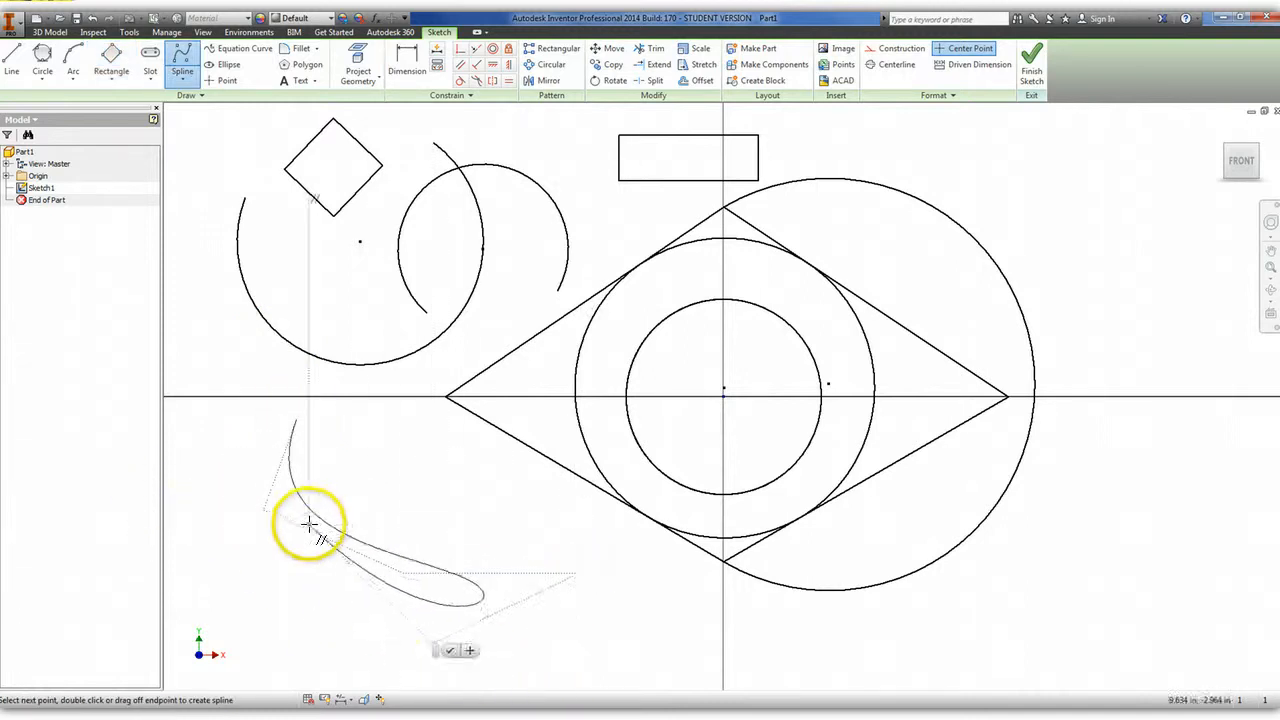
{"action": "left_click", "coordinate": [308, 523]}
{"action": "left_click", "coordinate": [196, 510]}
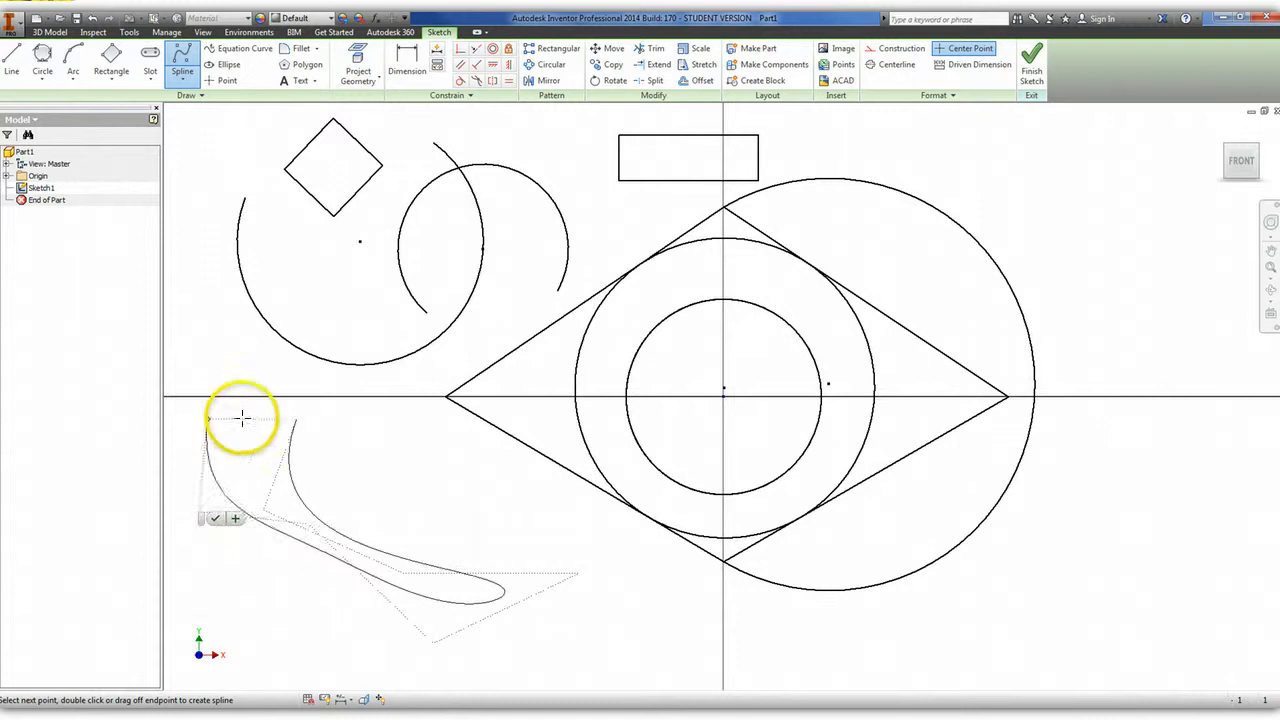
{"action": "double_click", "coordinate": [296, 417]}
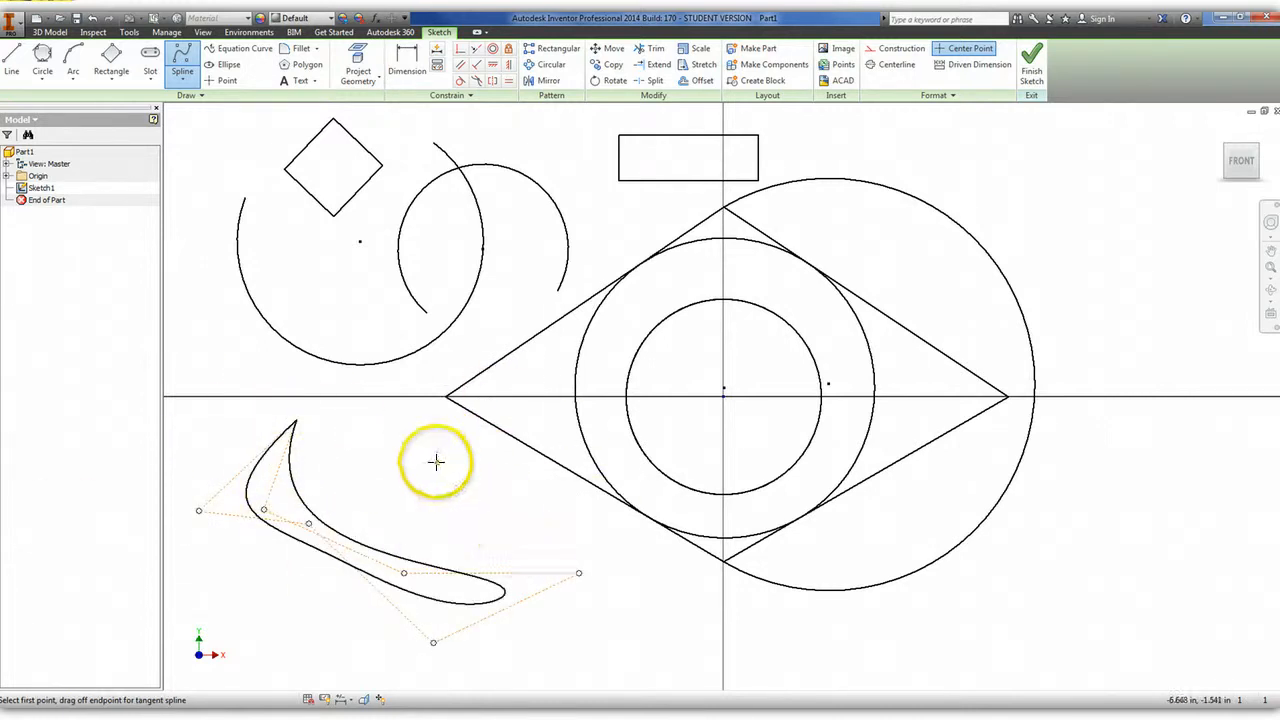
{"action": "right_click", "coordinate": [443, 432]}
{"action": "left_click", "coordinate": [478, 464]}
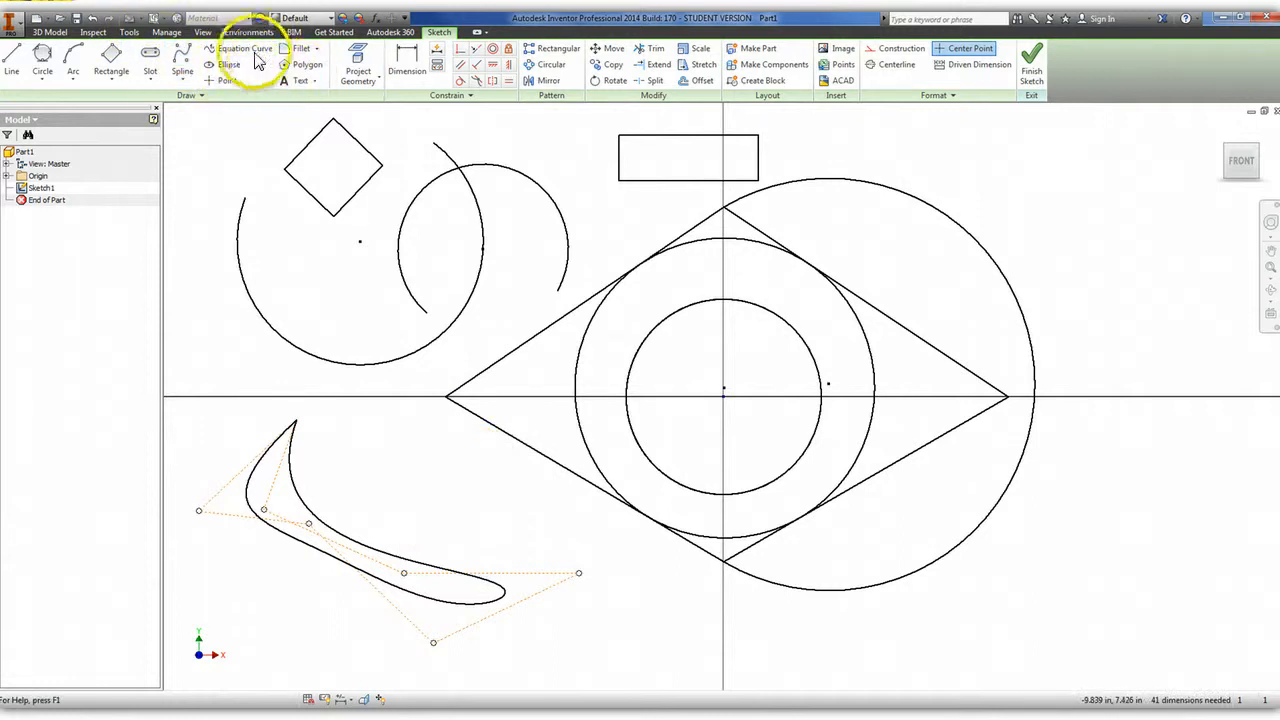
Dimension the distance between the tilted rectangle's lower-right and upper-left sides and set it to 1 in.
{"action": "left_click", "coordinate": [407, 62]}
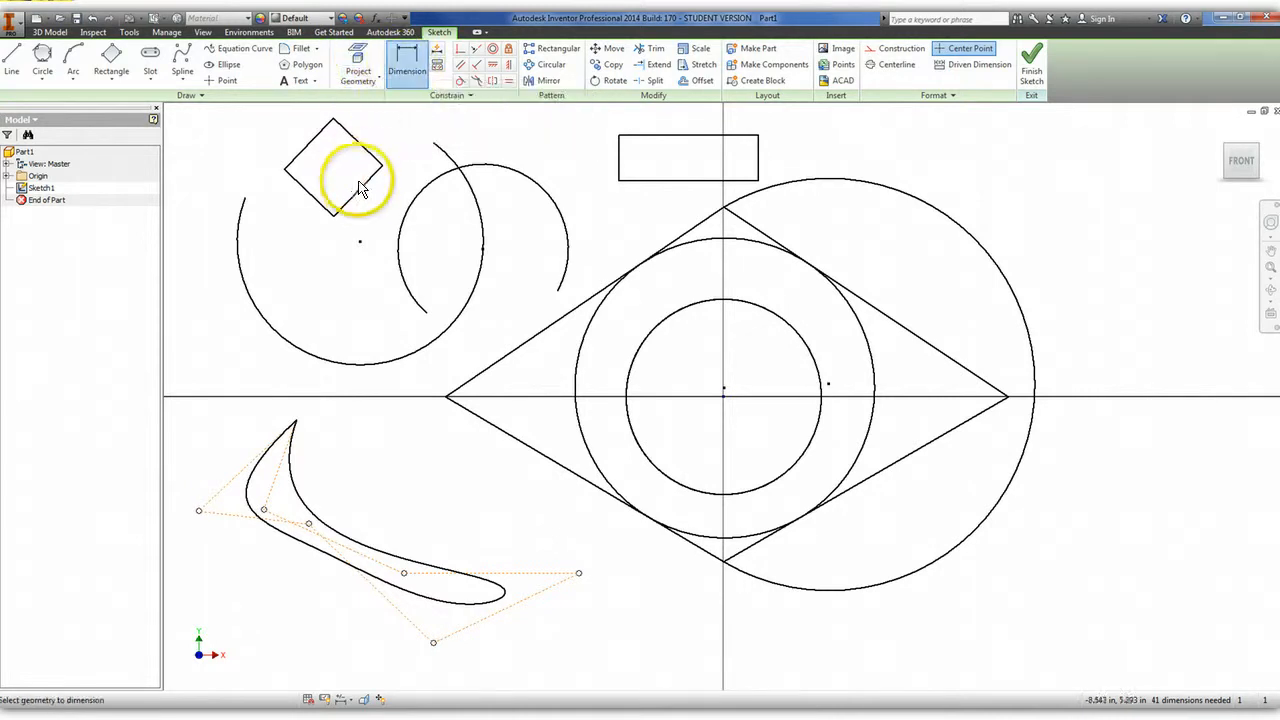
{"action": "left_click", "coordinate": [361, 194]}
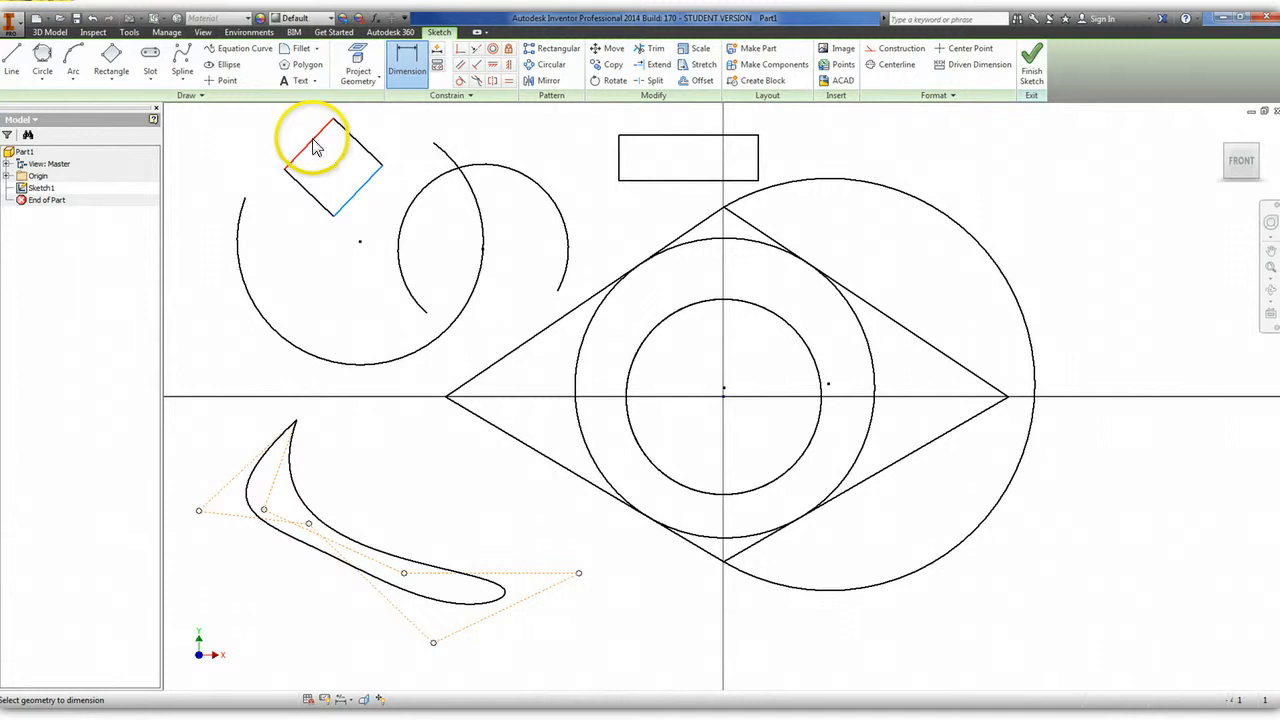
{"action": "left_click", "coordinate": [313, 148]}
{"action": "left_click", "coordinate": [222, 130]}
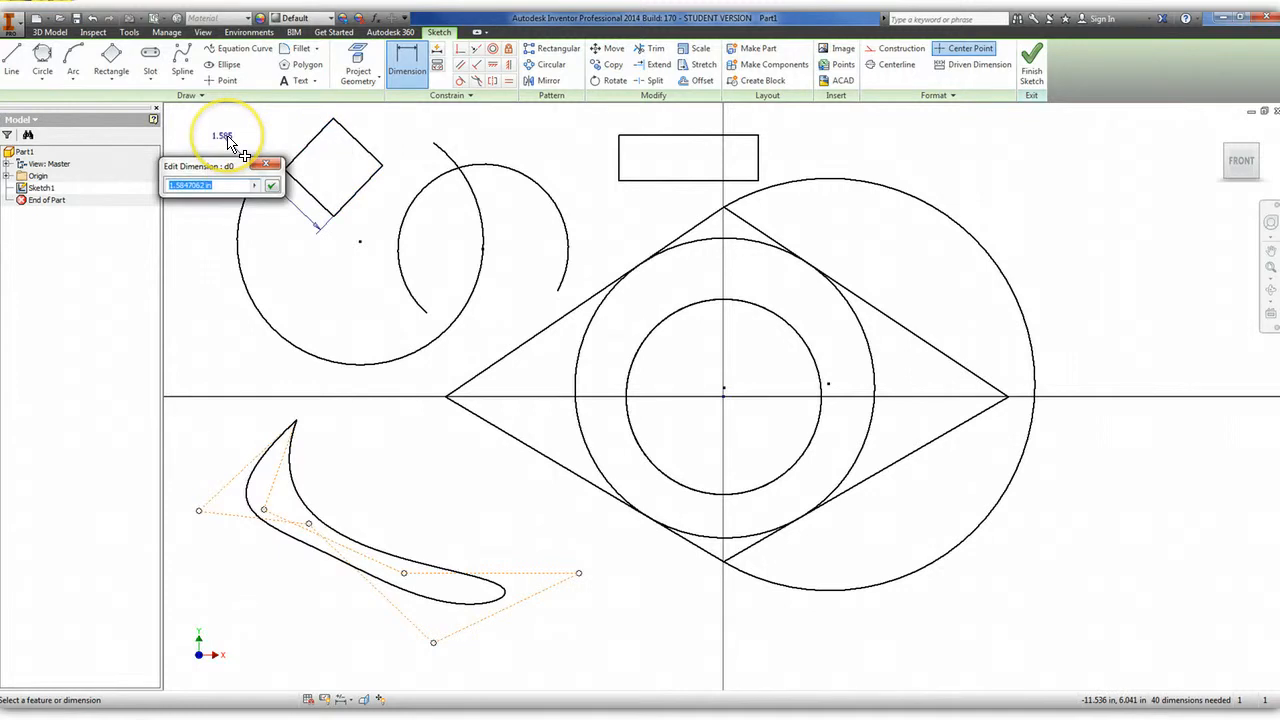
{"action": "key", "text": "Return"}
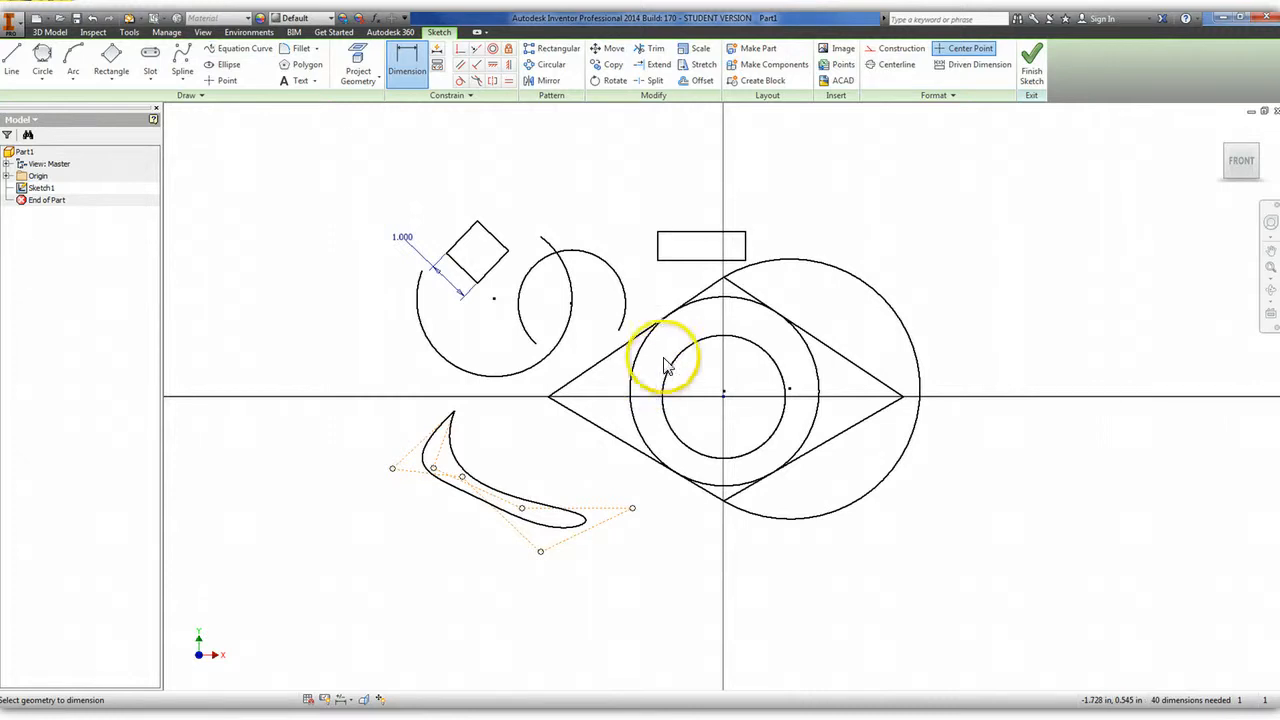
{"action": "right_click", "coordinate": [357, 177]}
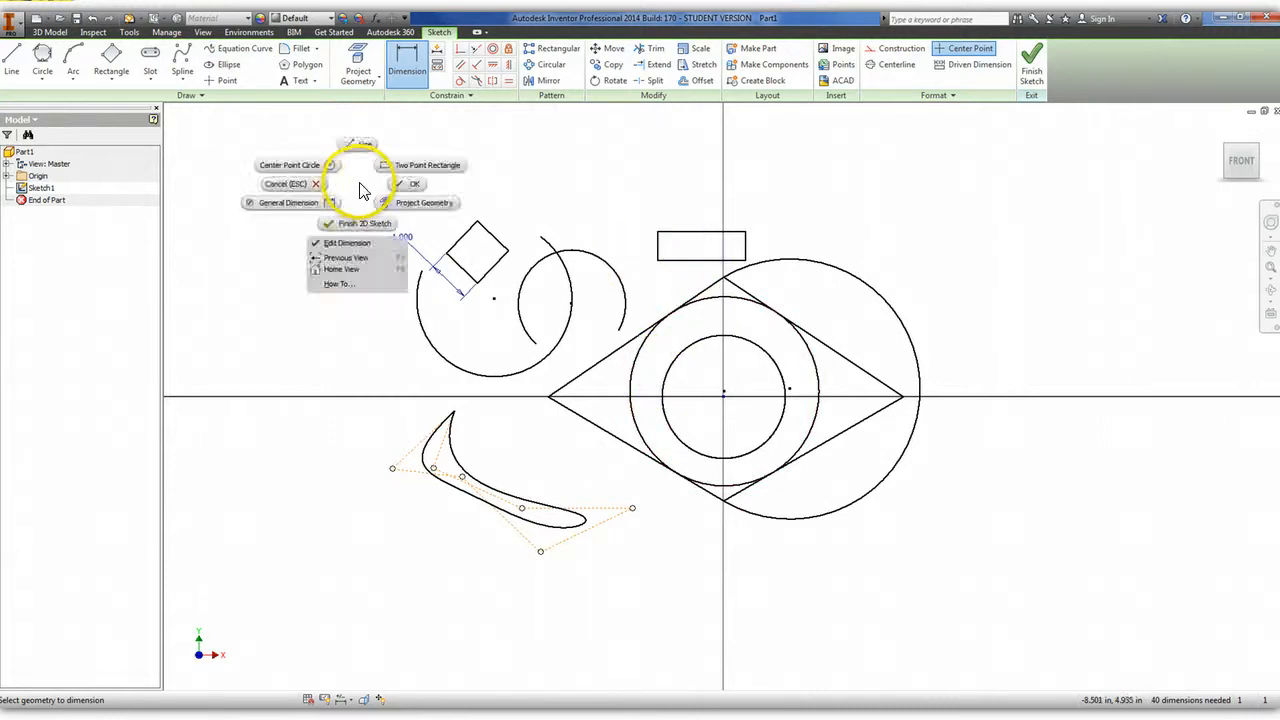
{"action": "left_click", "coordinate": [415, 183]}
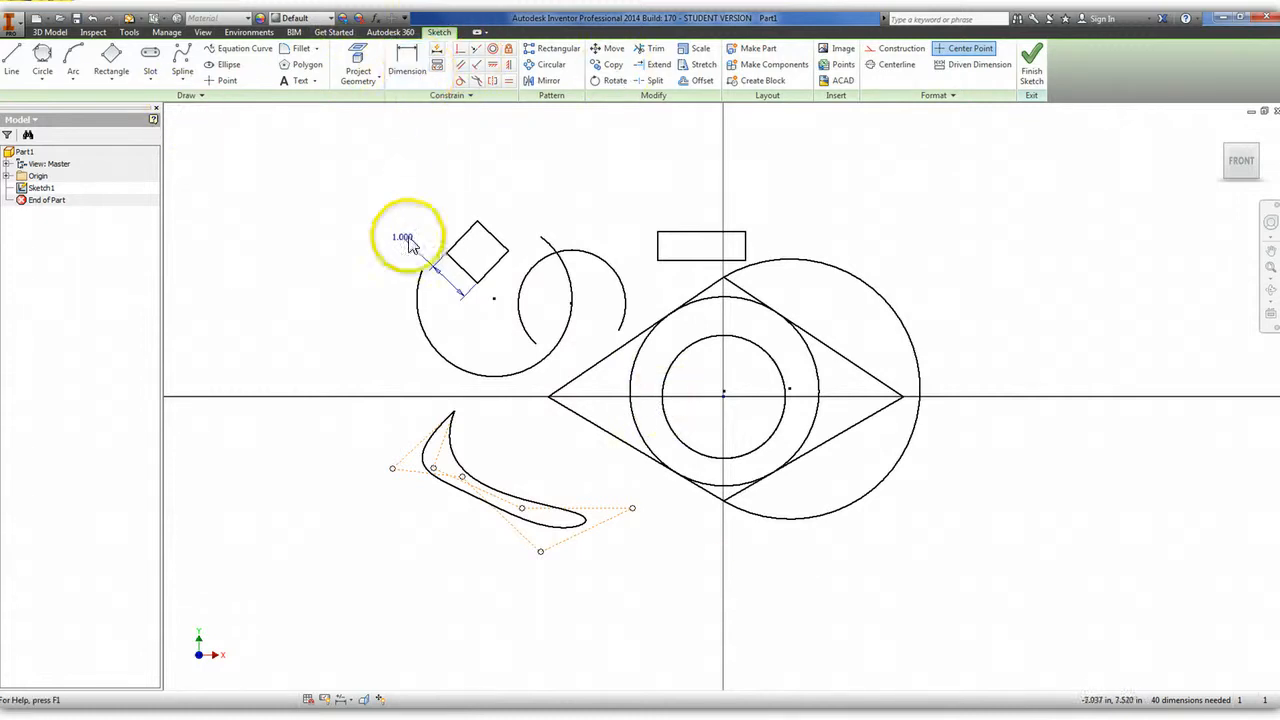
Apply a horizontal constraint to the diamond's upper-right side and to its lower-right side.
{"action": "left_click", "coordinate": [492, 64]}
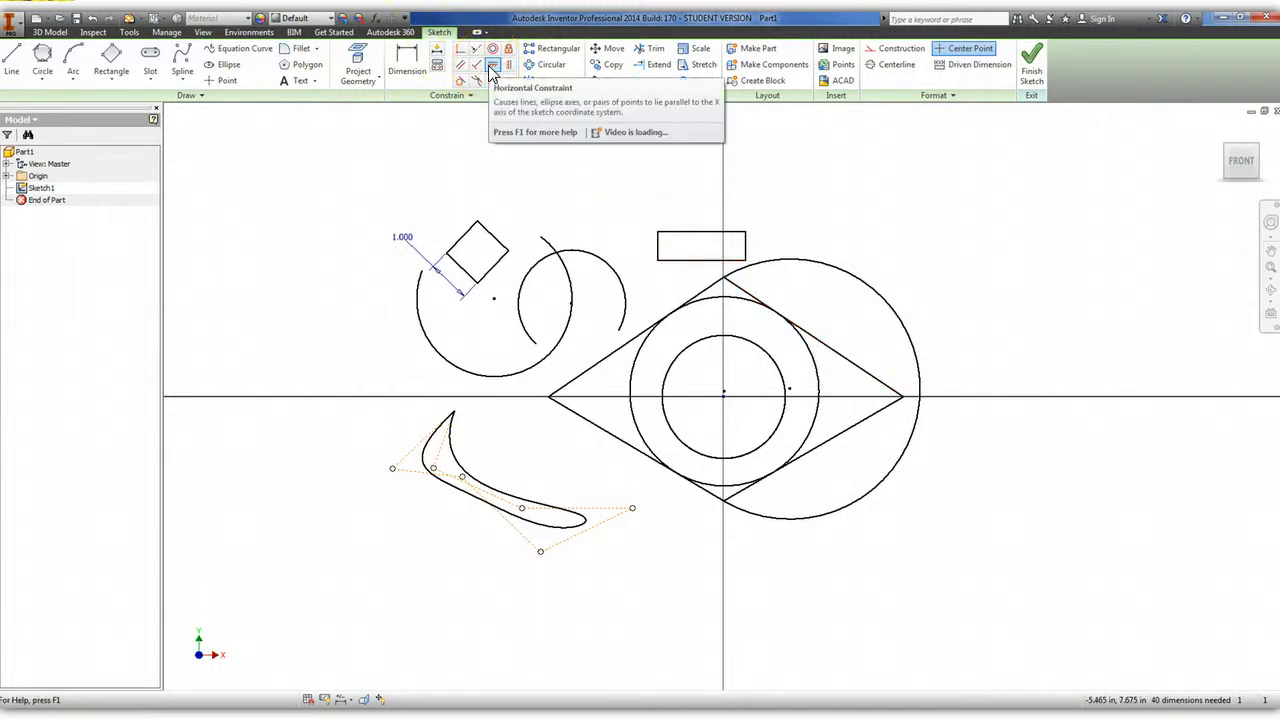
{"action": "left_click", "coordinate": [829, 354]}
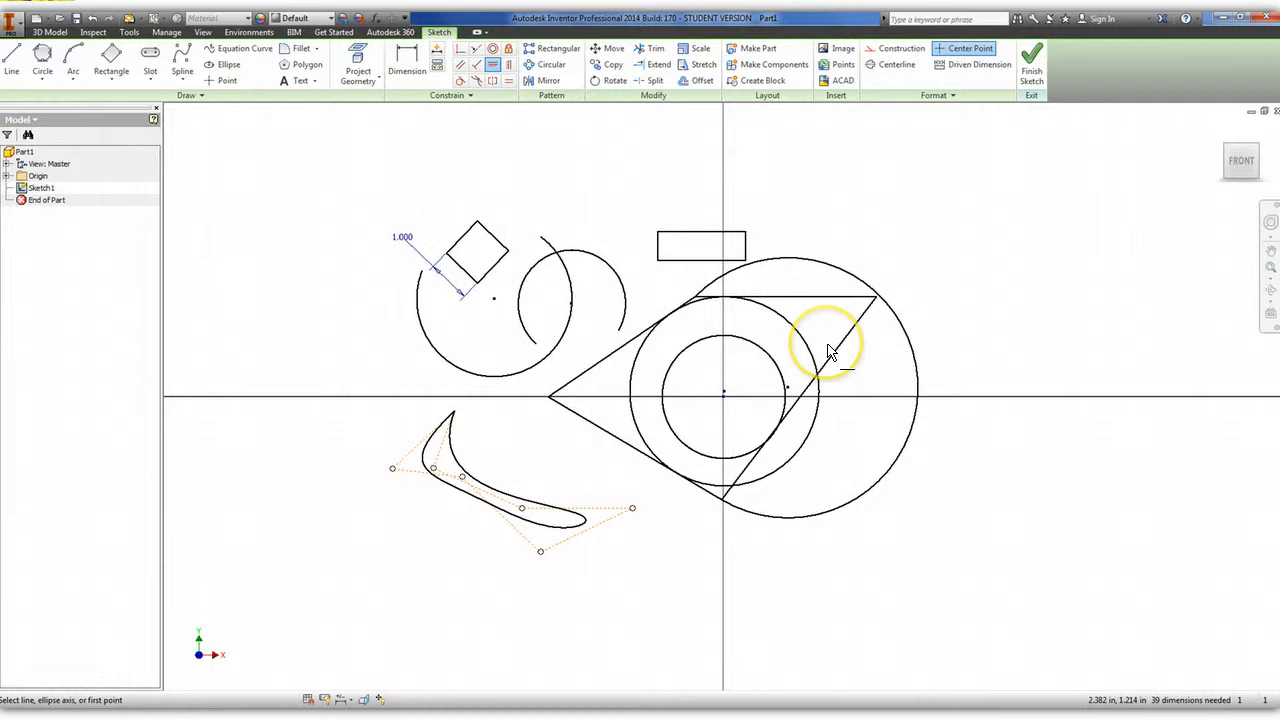
{"action": "left_click", "coordinate": [834, 366]}
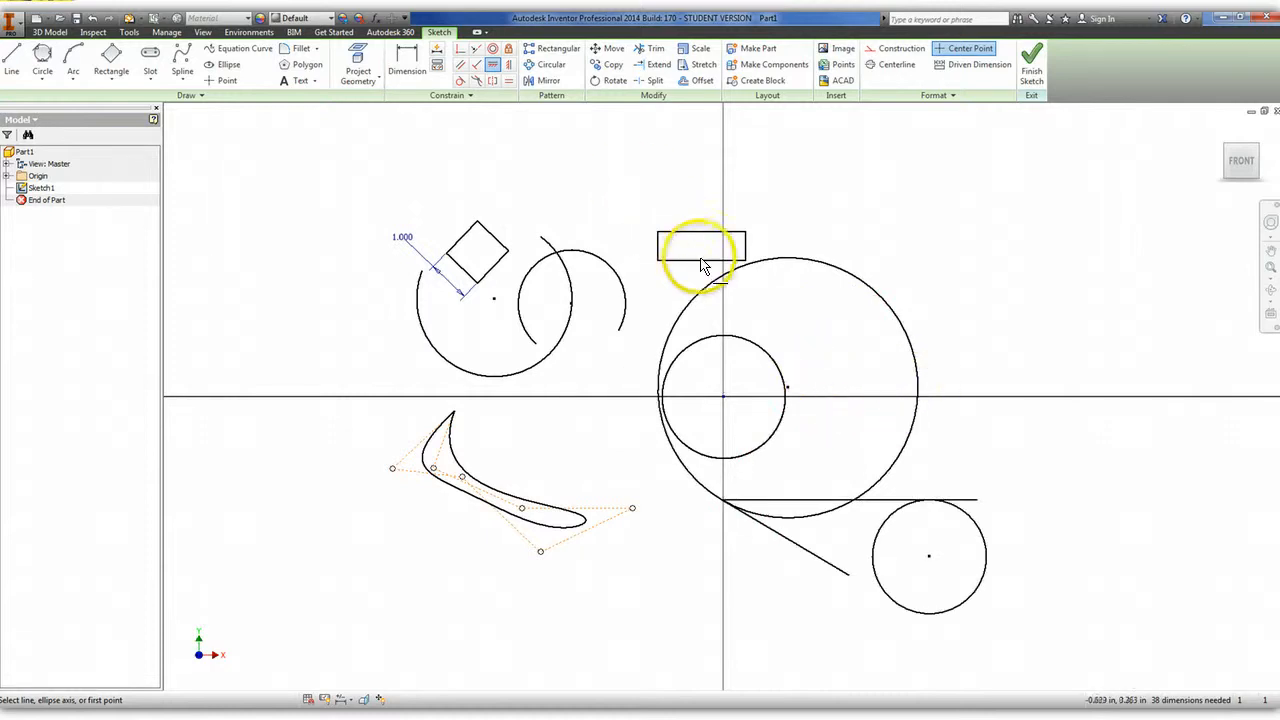
Try a vertical constraint on the horizontal line at the large circle's lower edge, and apply it to the tilted rectangle's lower-right side.
{"action": "left_click", "coordinate": [508, 64]}
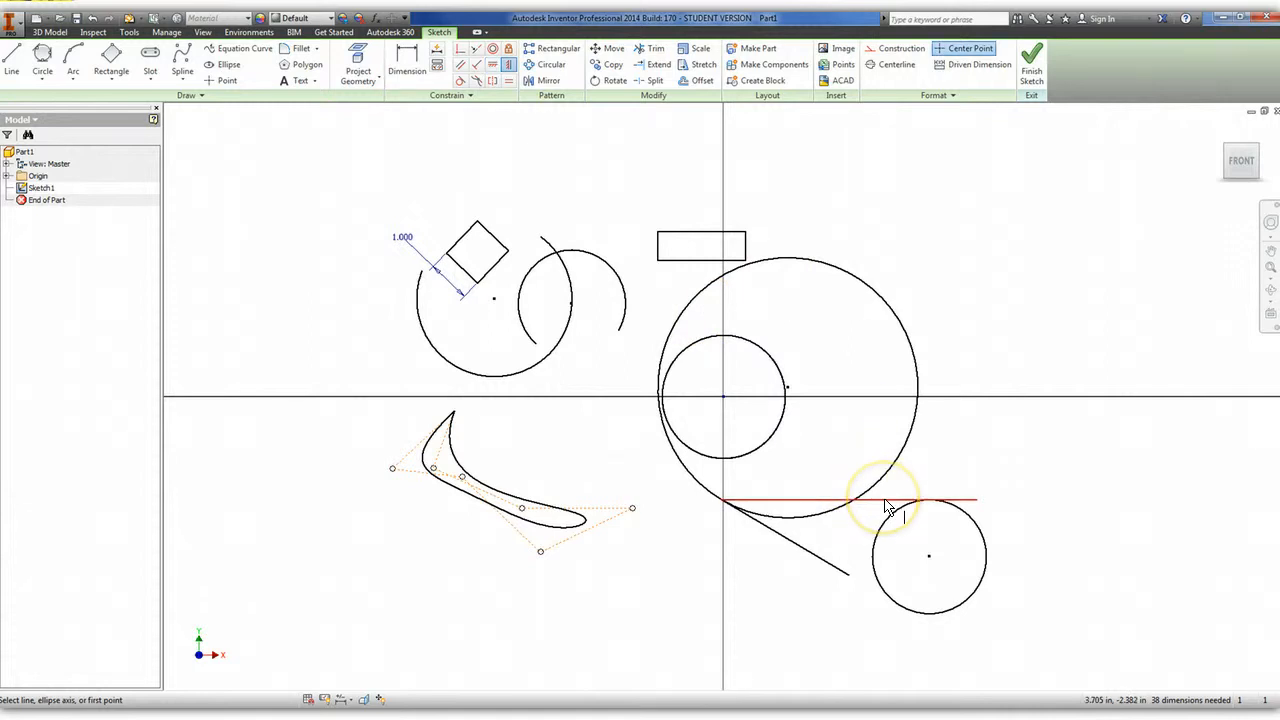
{"action": "left_click", "coordinate": [886, 505]}
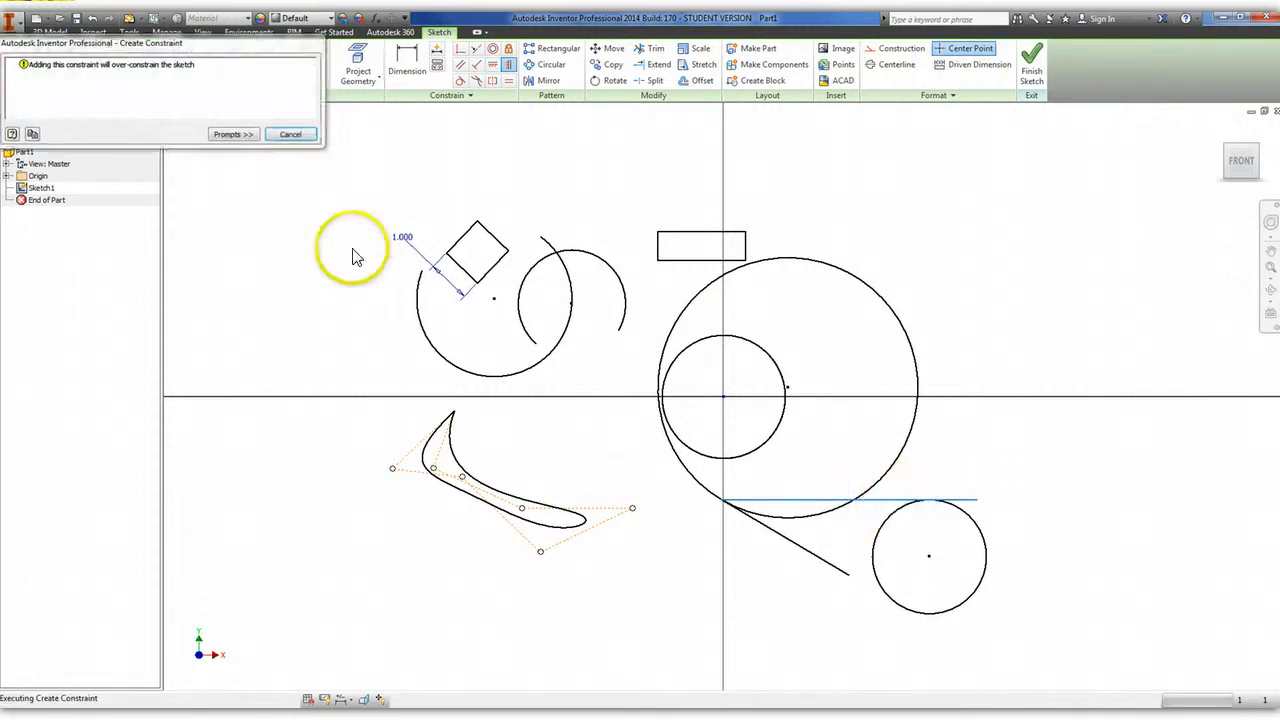
{"action": "left_click", "coordinate": [314, 138]}
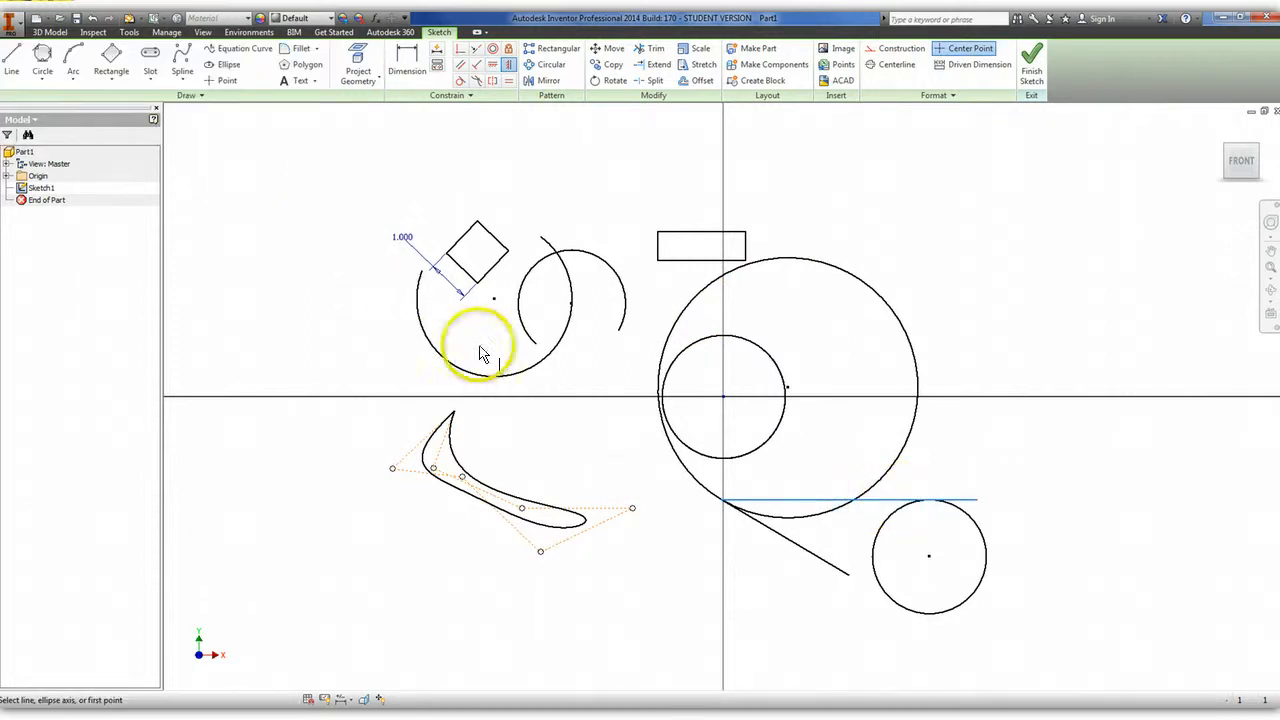
{"action": "left_click", "coordinate": [490, 278]}
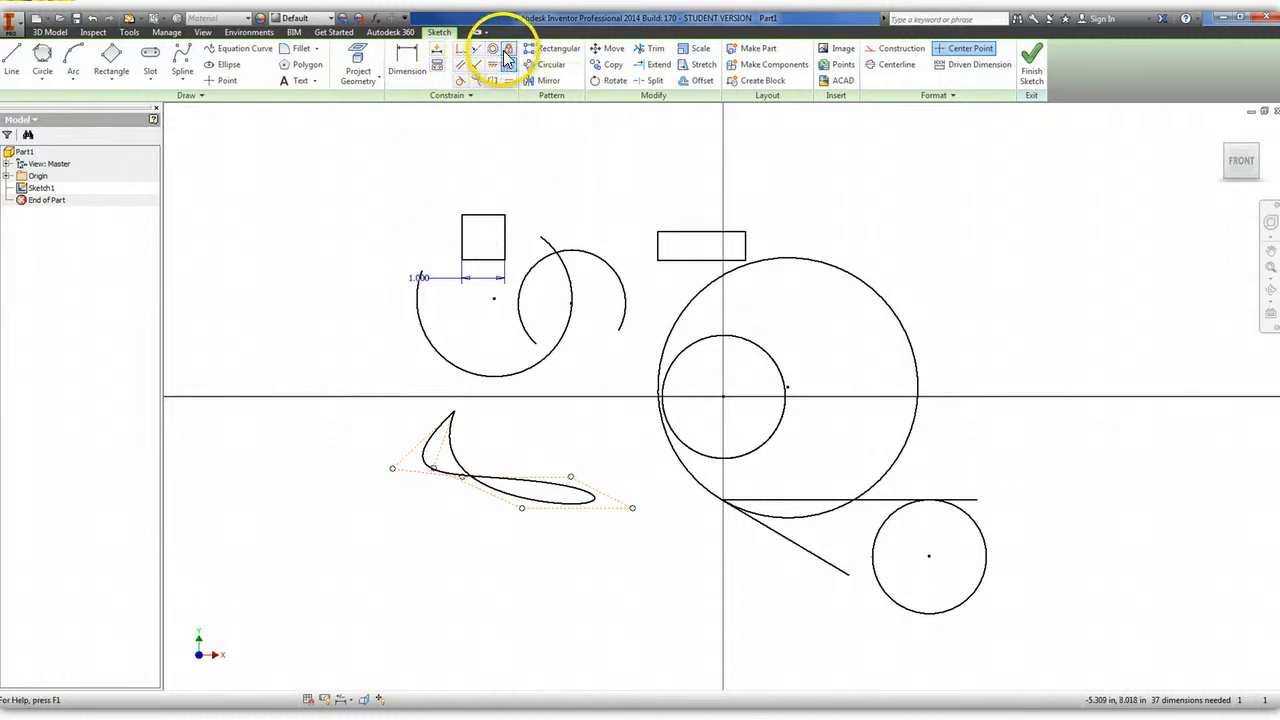
Make adjacent sides of the rectangle above the large circle equal, and trim away its top, right and bottom sides.
{"action": "left_click", "coordinate": [508, 82]}
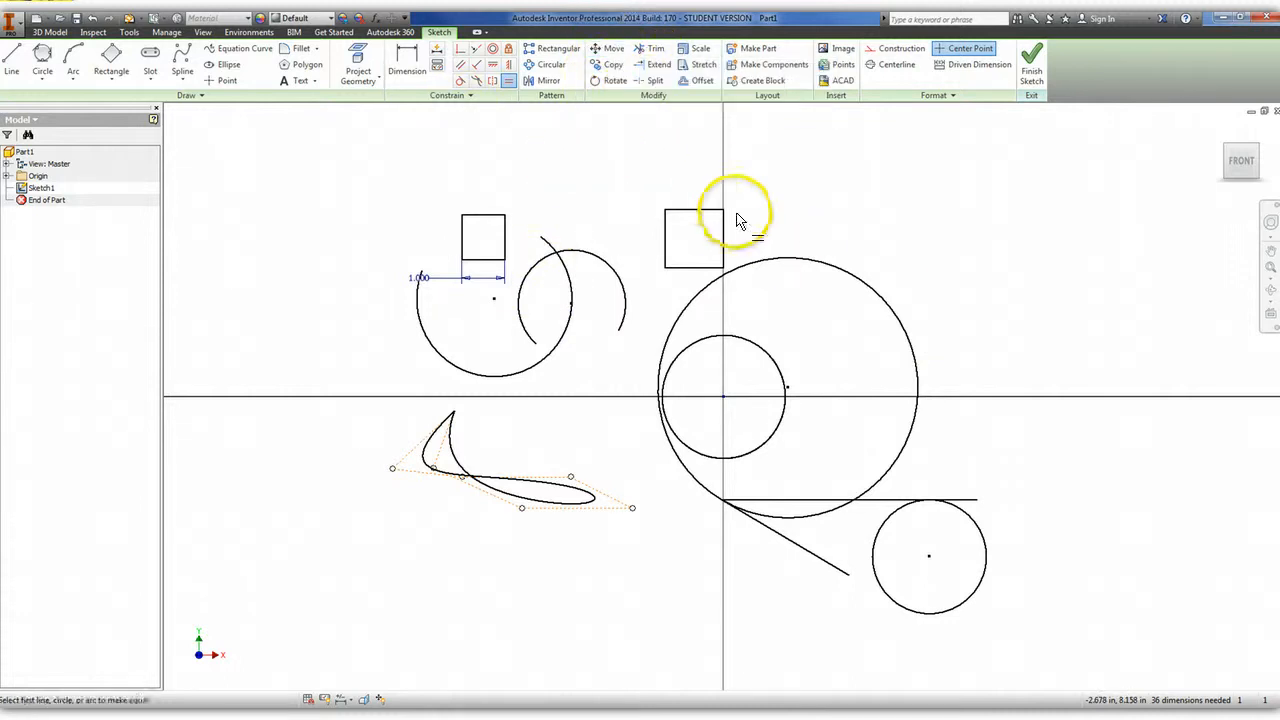
{"action": "left_click", "coordinate": [652, 48]}
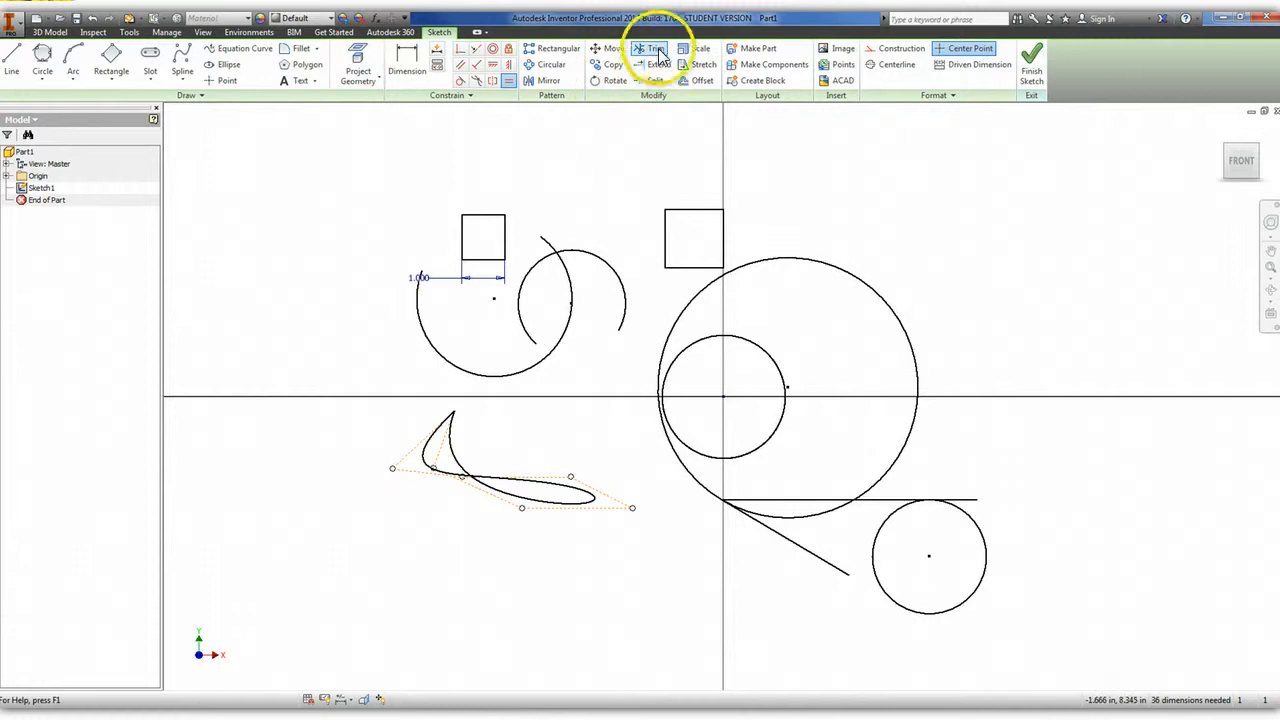
{"action": "left_click", "coordinate": [690, 210]}
{"action": "left_click", "coordinate": [722, 235]}
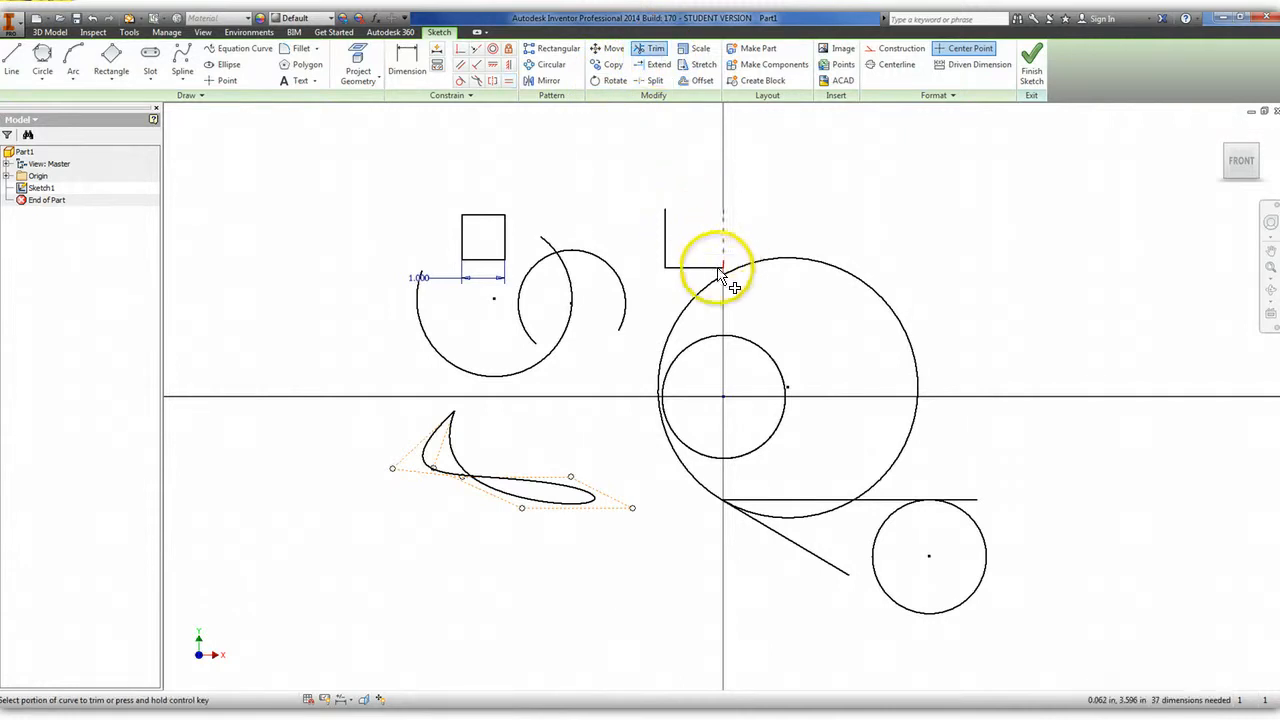
{"action": "left_click", "coordinate": [706, 269]}
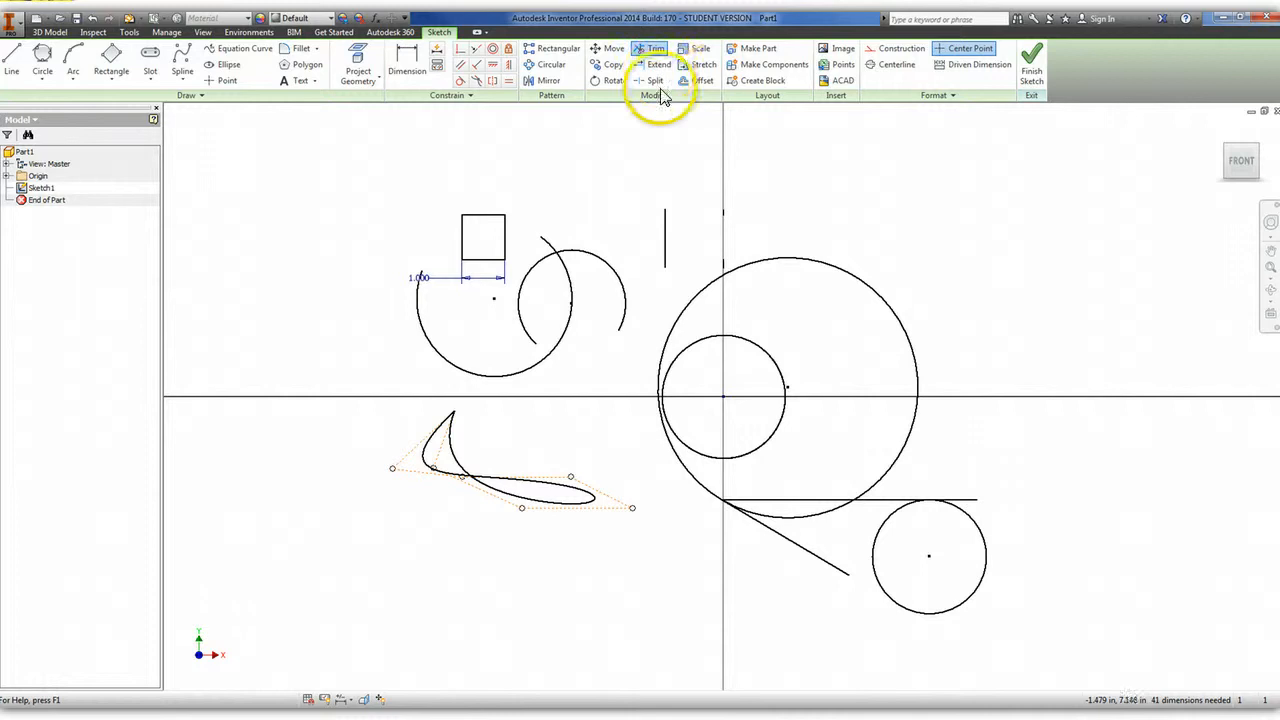
Offset the remaining vertical line above the large circle to its left as two parallel copies.
{"action": "left_click", "coordinate": [708, 83]}
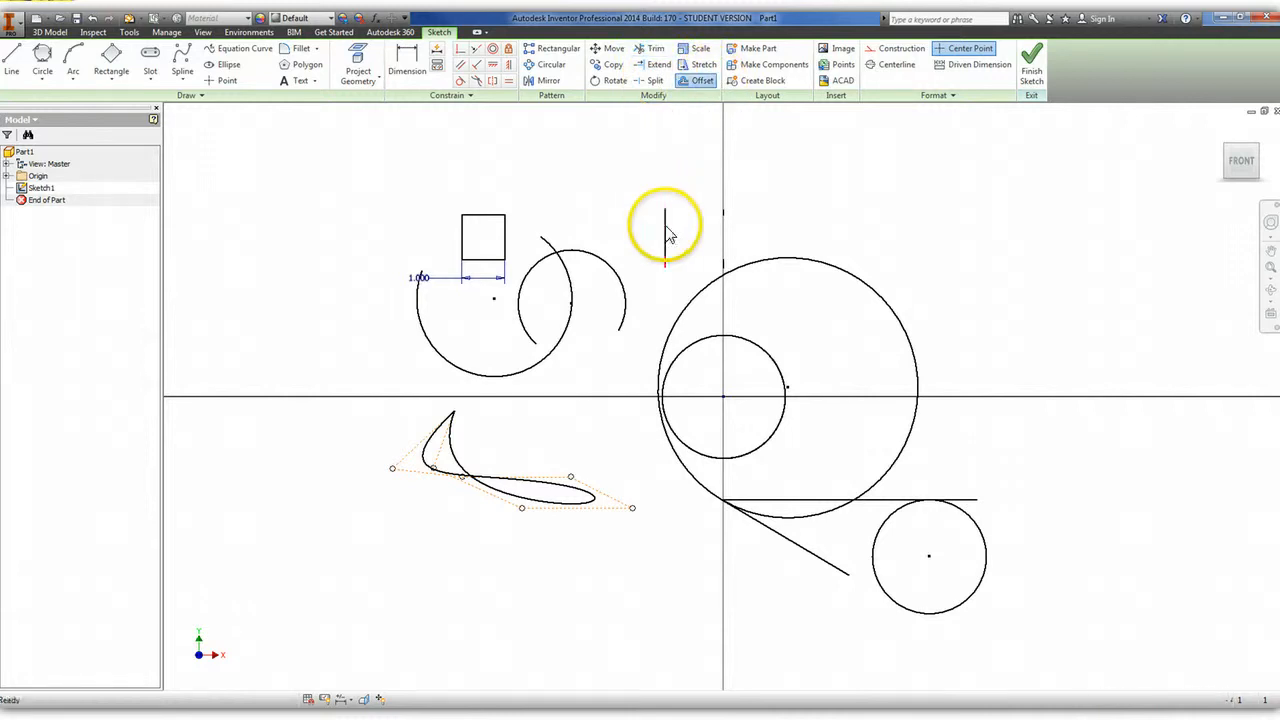
{"action": "left_click", "coordinate": [666, 230]}
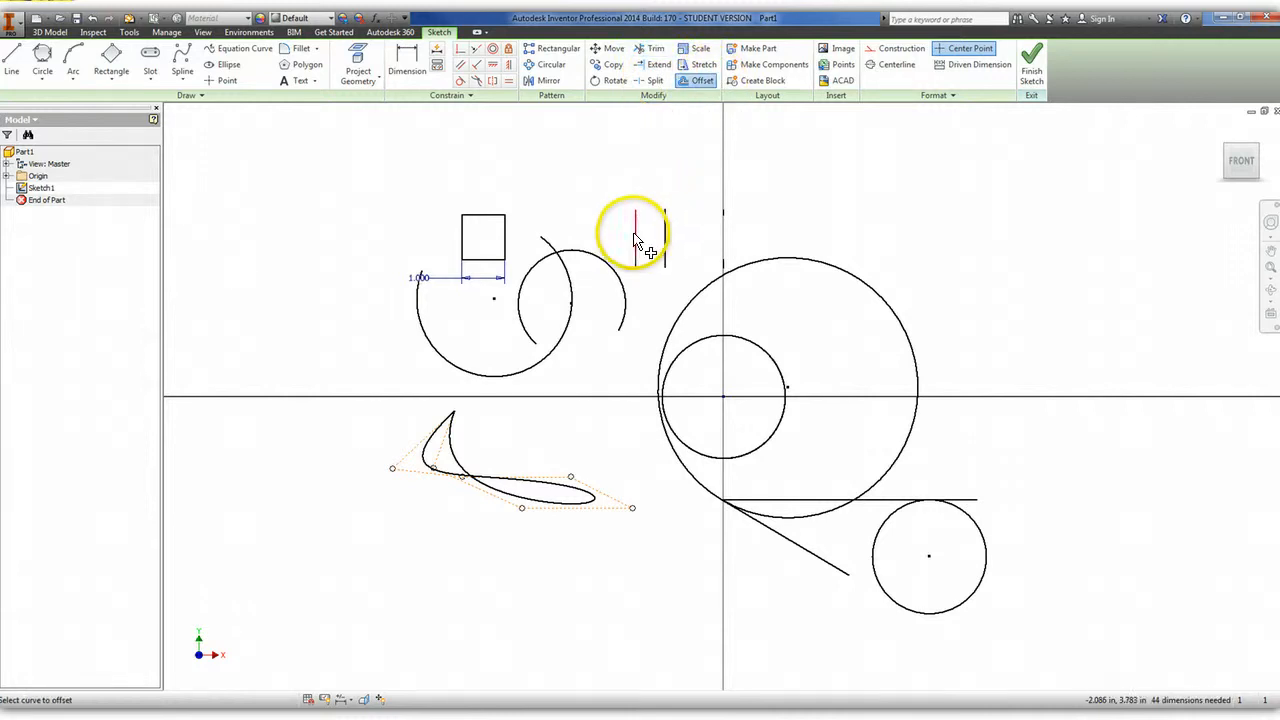
{"action": "left_click", "coordinate": [652, 241]}
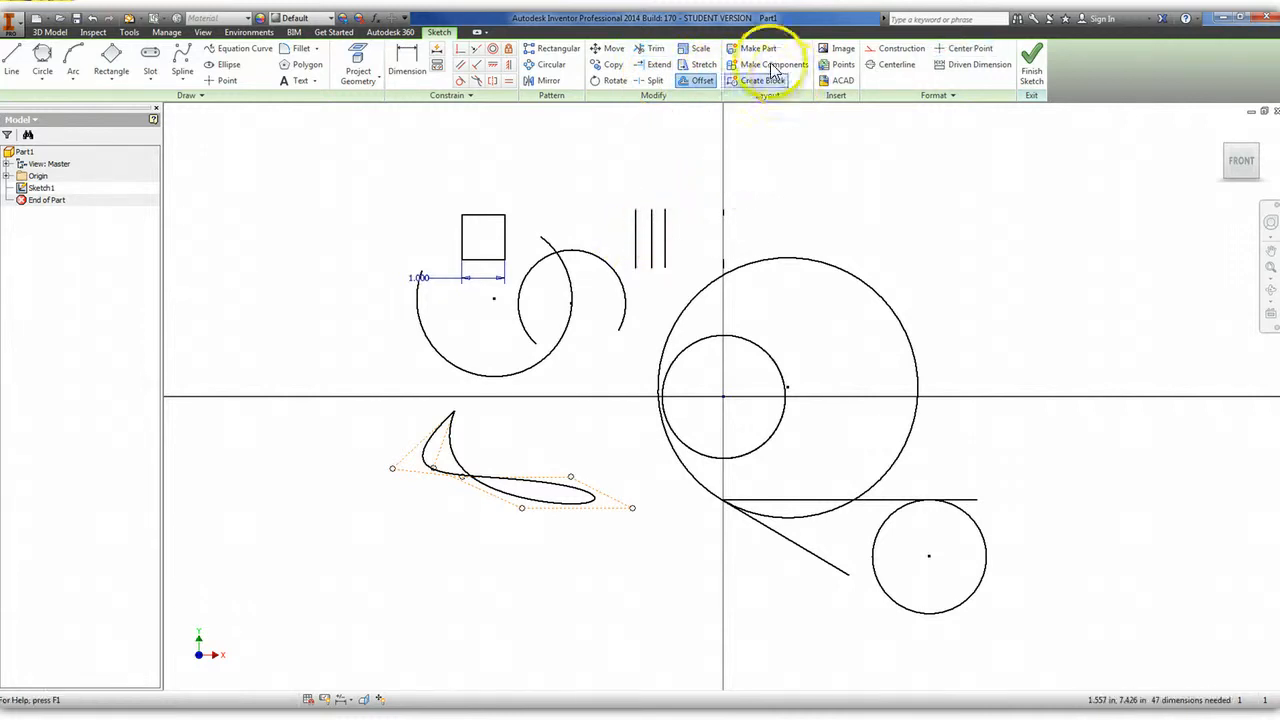